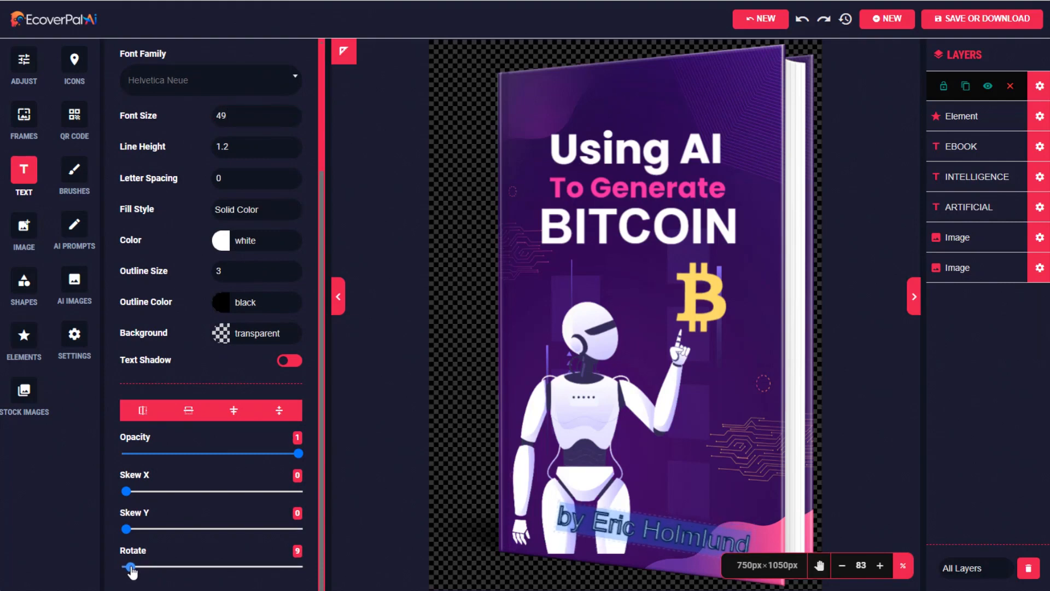
Skew the author line slightly along both X and Y to match the book cover's perspective.
drag(126, 491, 133, 491)
drag(126, 529, 128, 529)
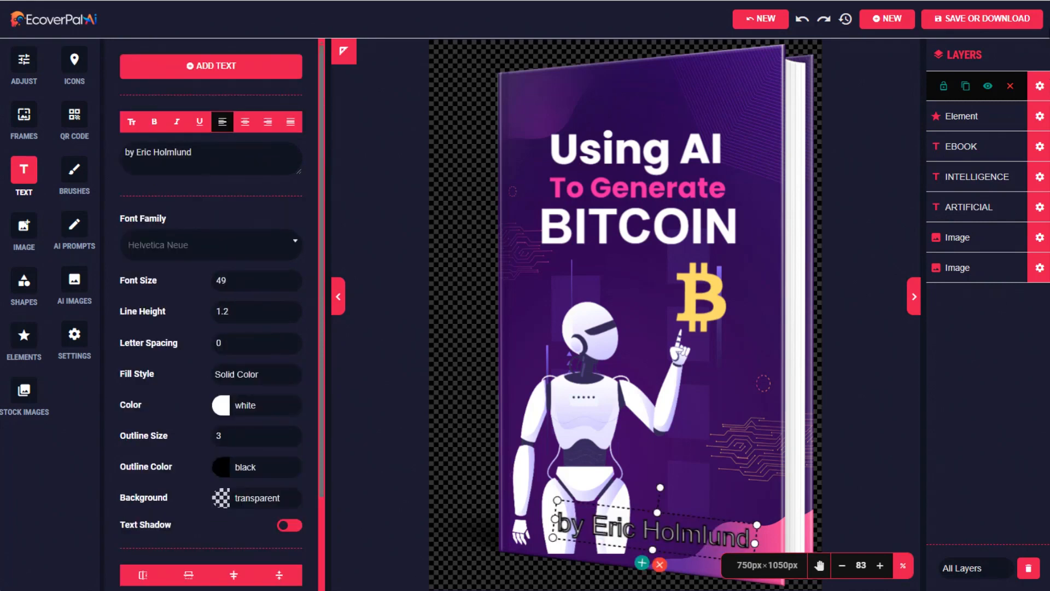
Export the finished book cover as a PNG image at 72 DPI and view the downloaded file.
click(983, 21)
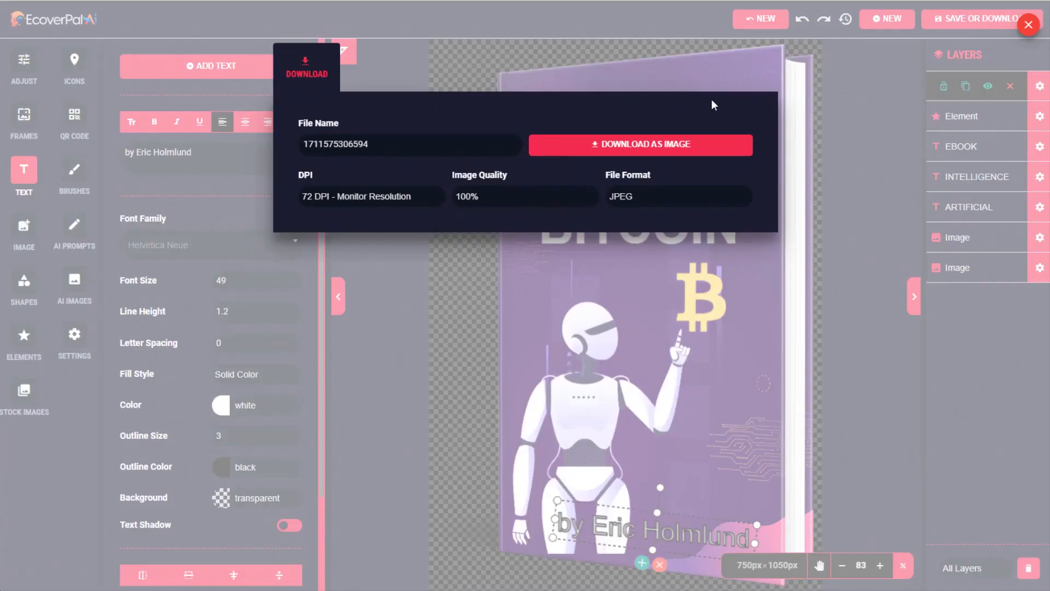
click(383, 197)
click(385, 202)
click(386, 201)
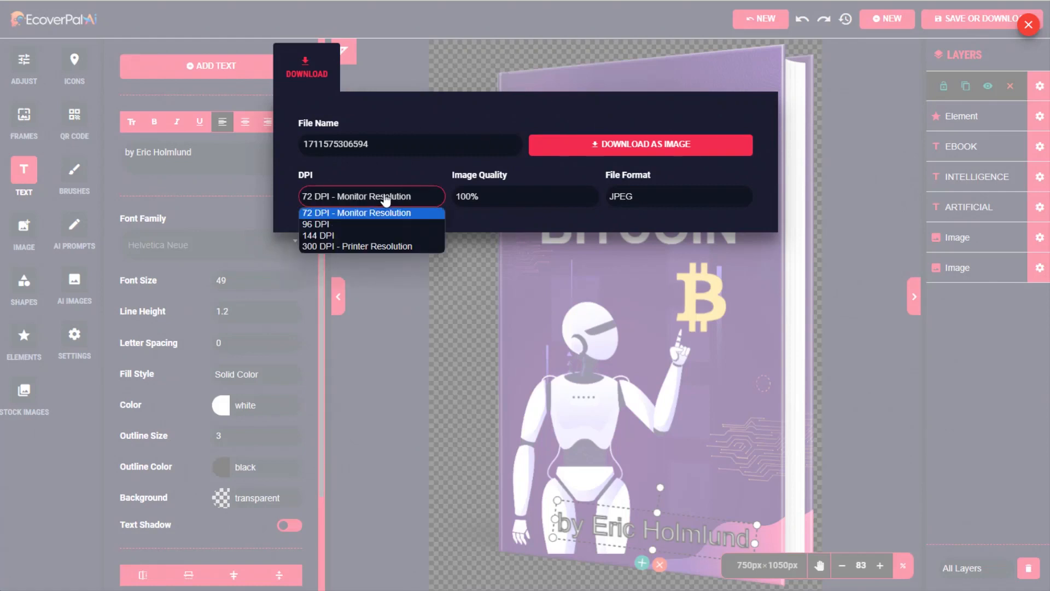
click(651, 200)
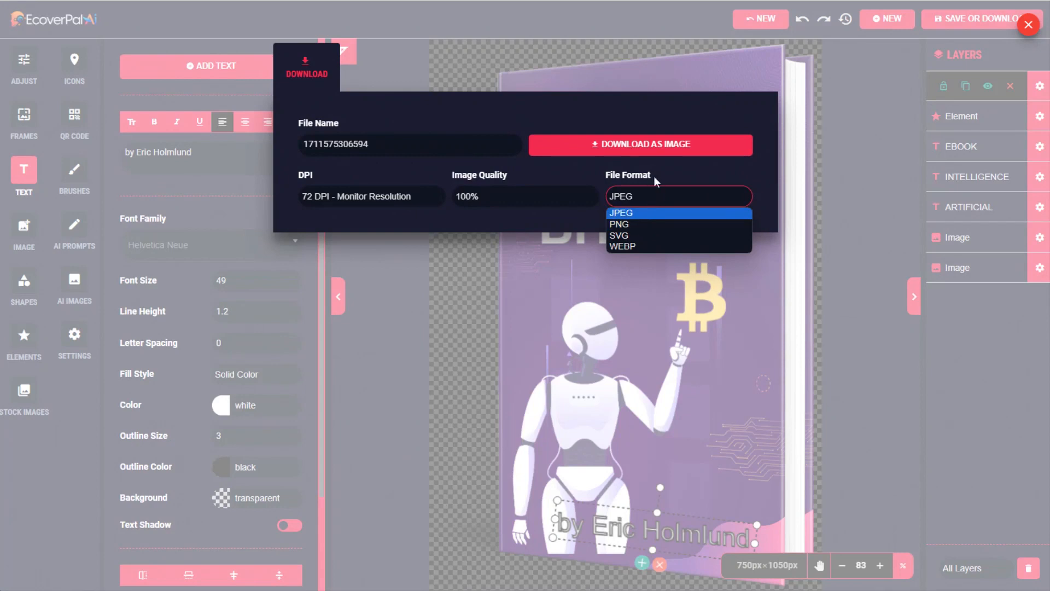
click(634, 223)
click(649, 148)
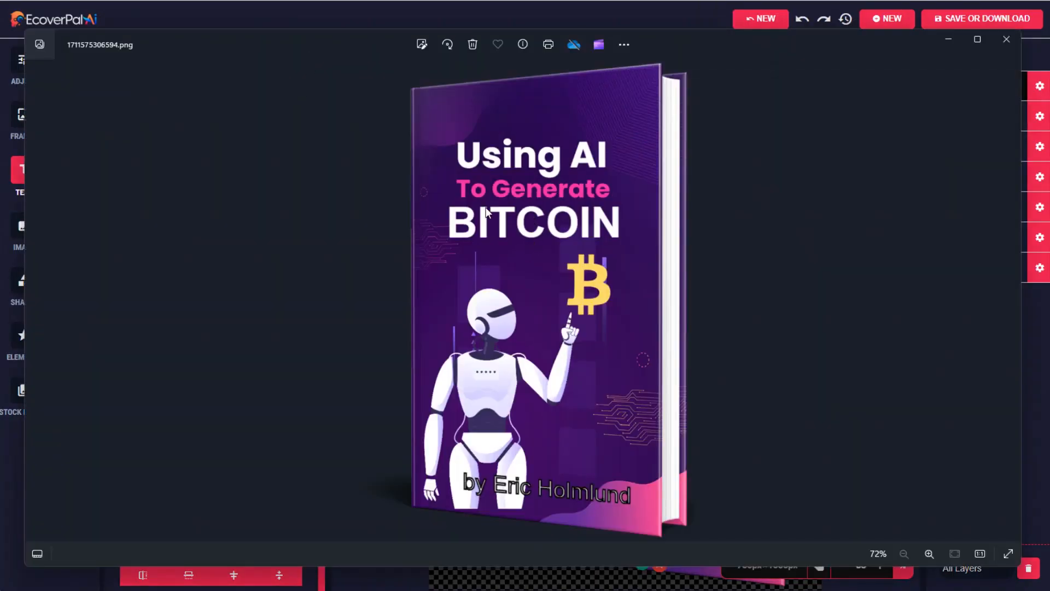
click(1006, 40)
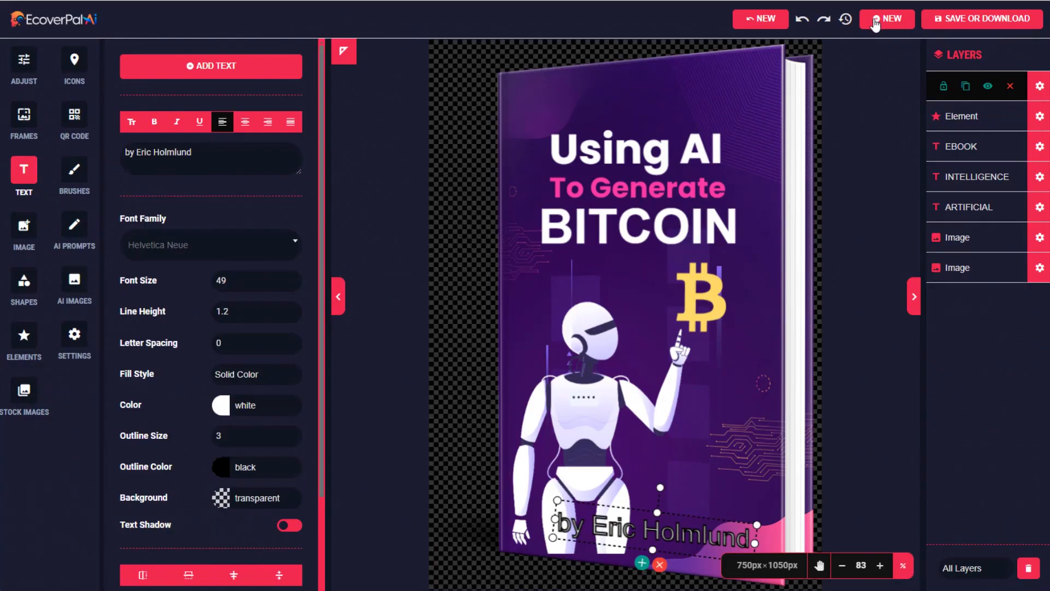
Start a new design from the ebook cover templates and filter them by the Yoga category.
click(876, 22)
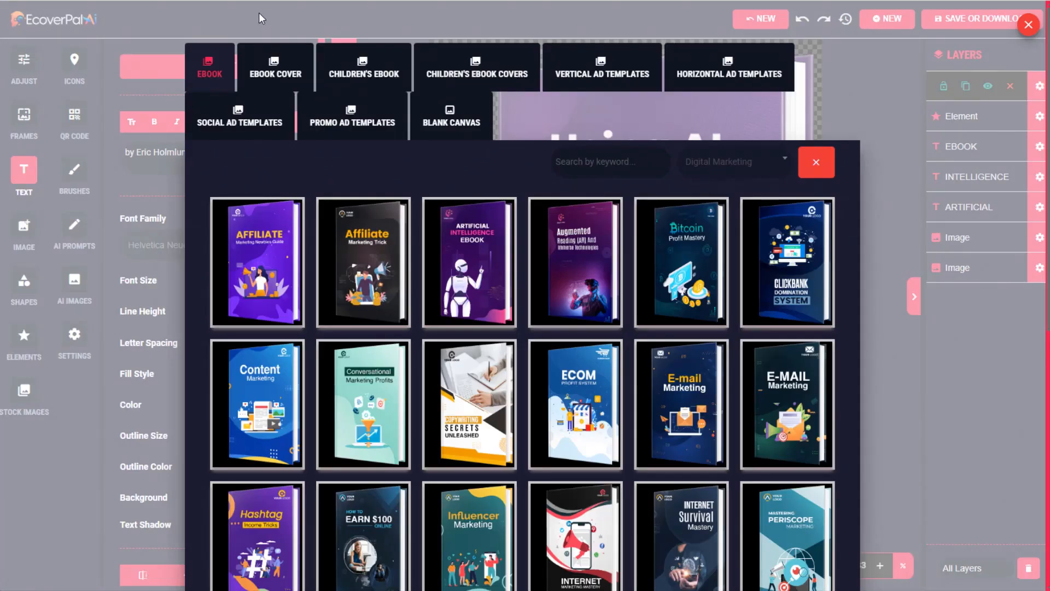
click(279, 70)
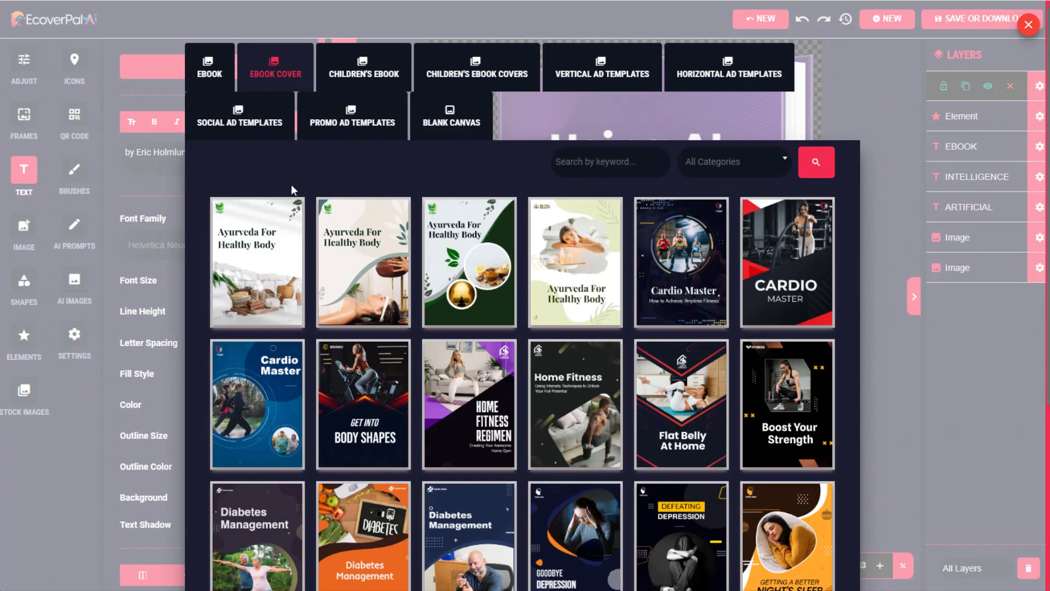
click(758, 169)
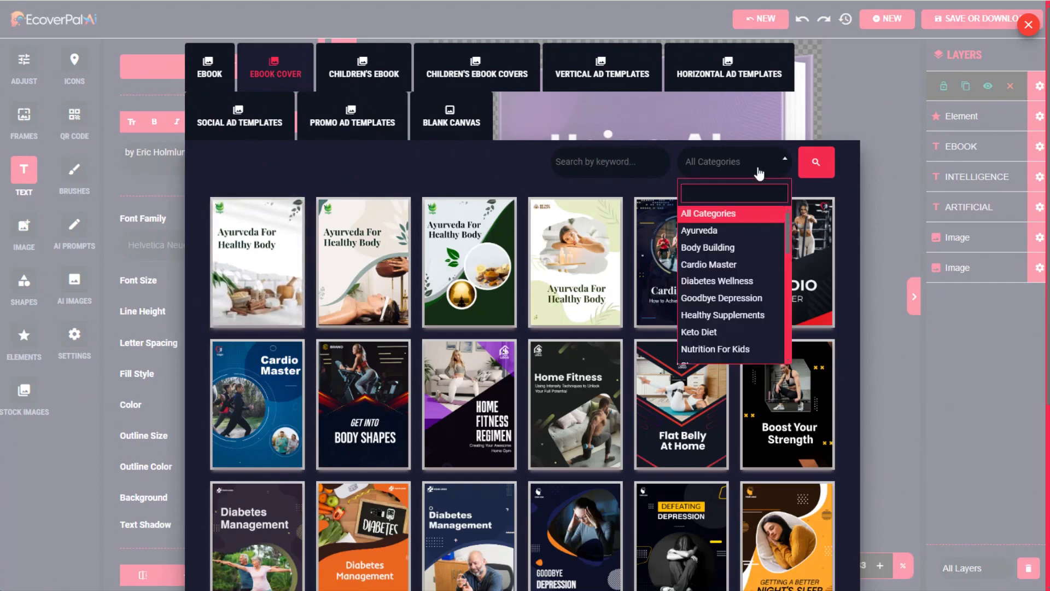
scroll(740, 269, down, 5)
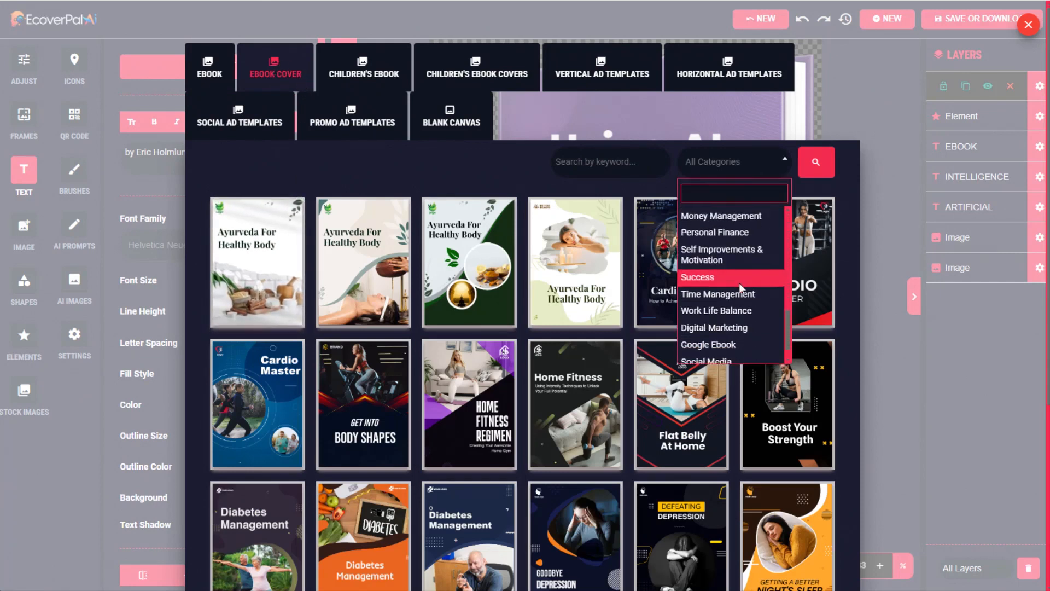
scroll(740, 290, up, 3)
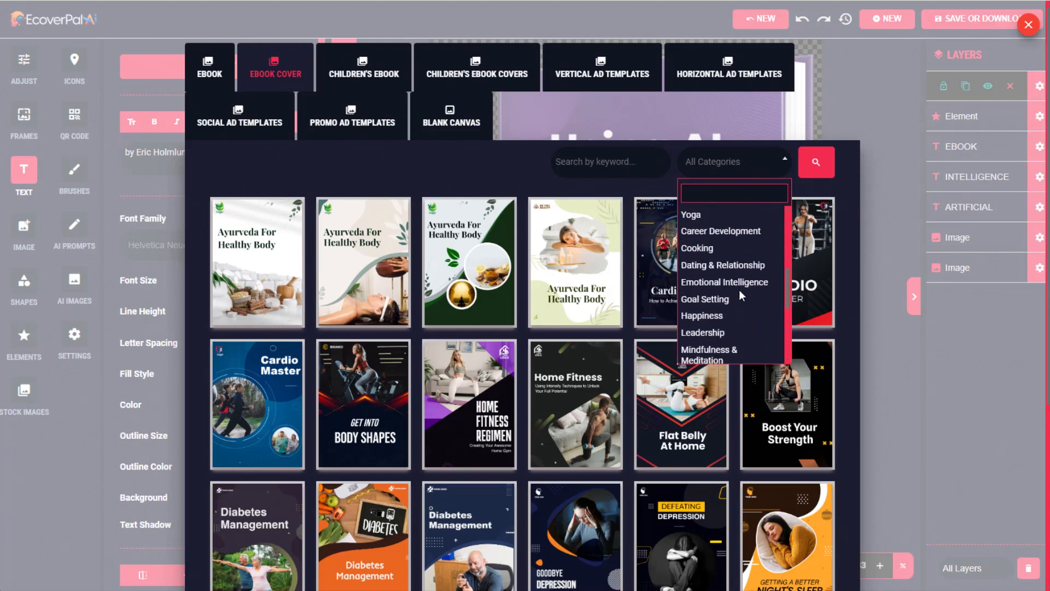
click(711, 217)
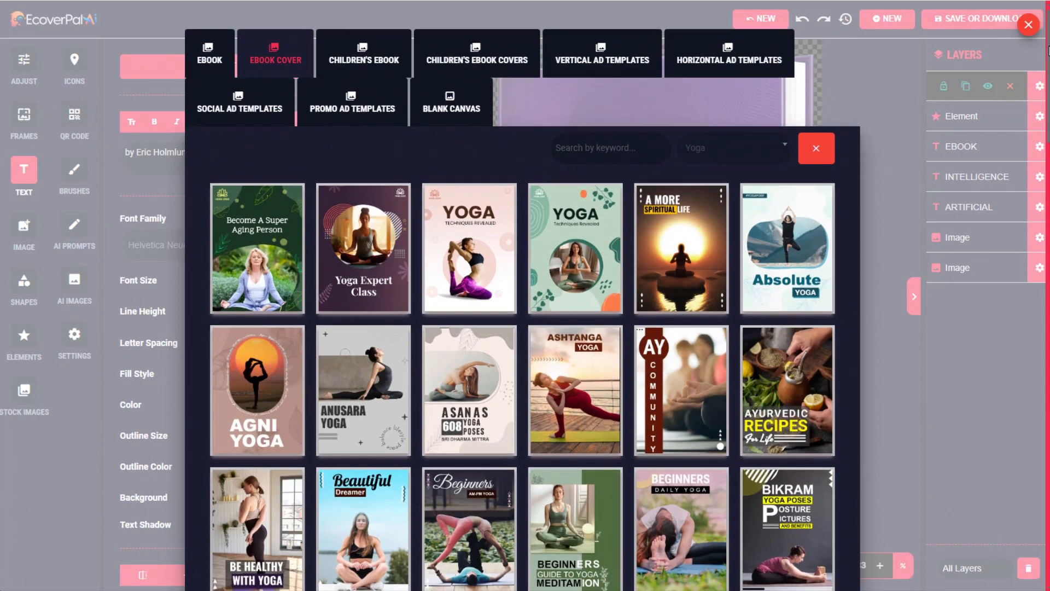
Browse the yoga cover templates and load the "YOGA Life" design.
scroll(1047, 82, down, 3)
scroll(1047, 82, down, 5)
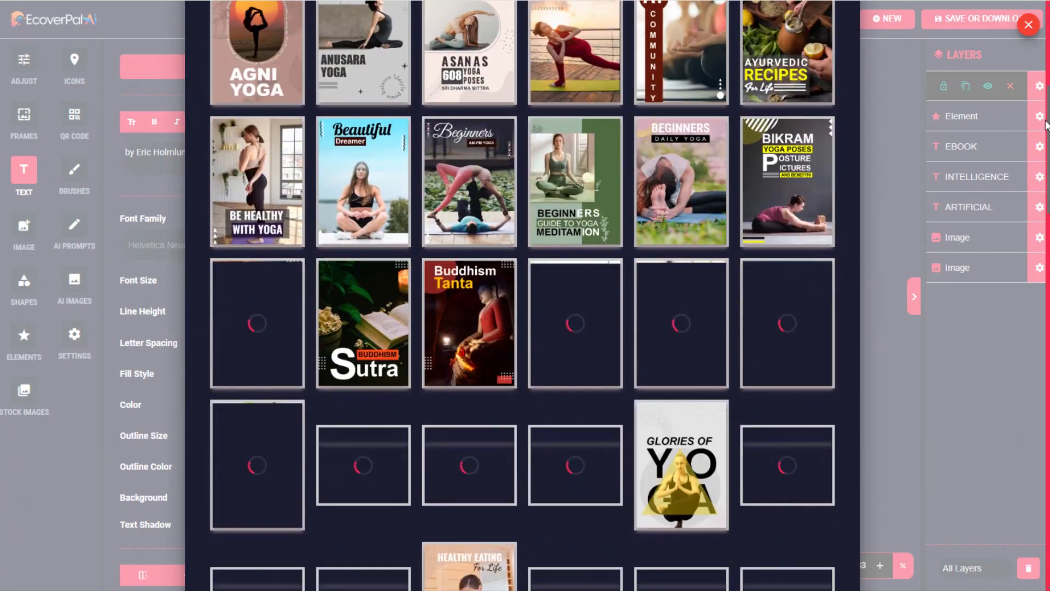
scroll(1044, 142, down, 3)
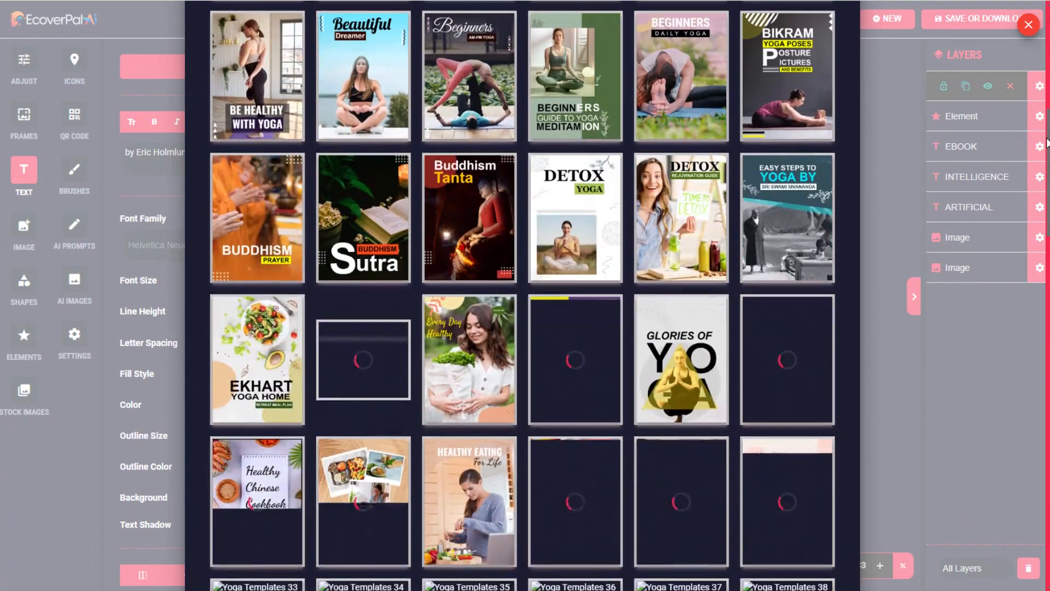
scroll(1041, 160, down, 4)
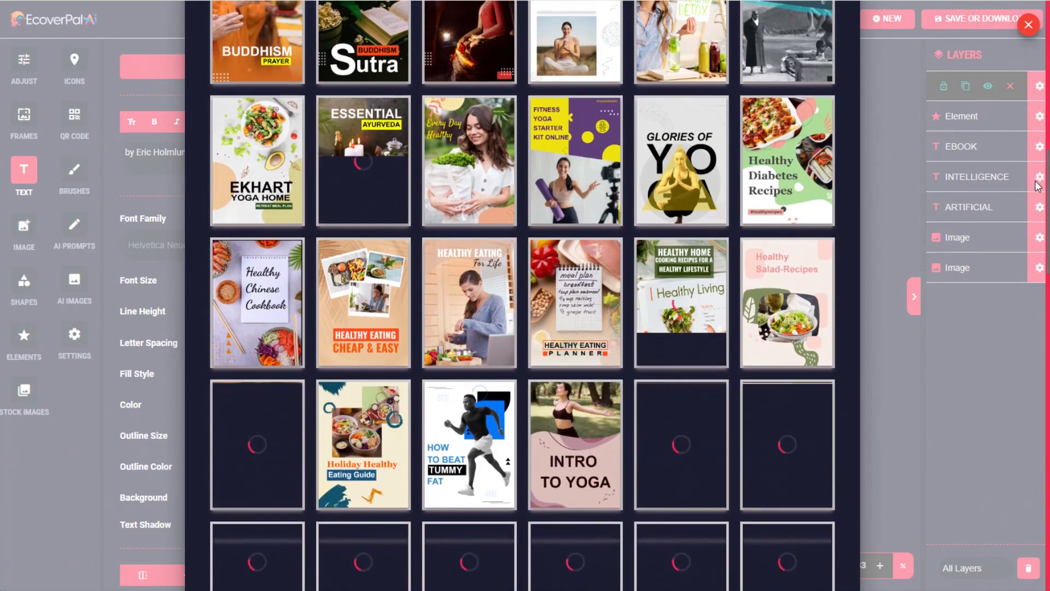
scroll(1037, 186, down, 10)
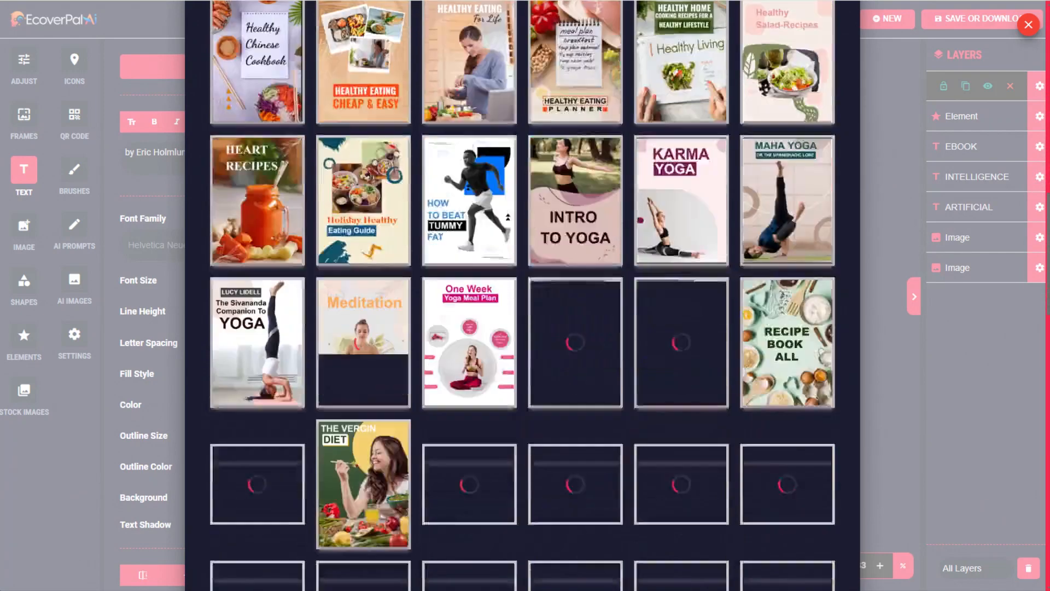
scroll(624, 369, down, 5)
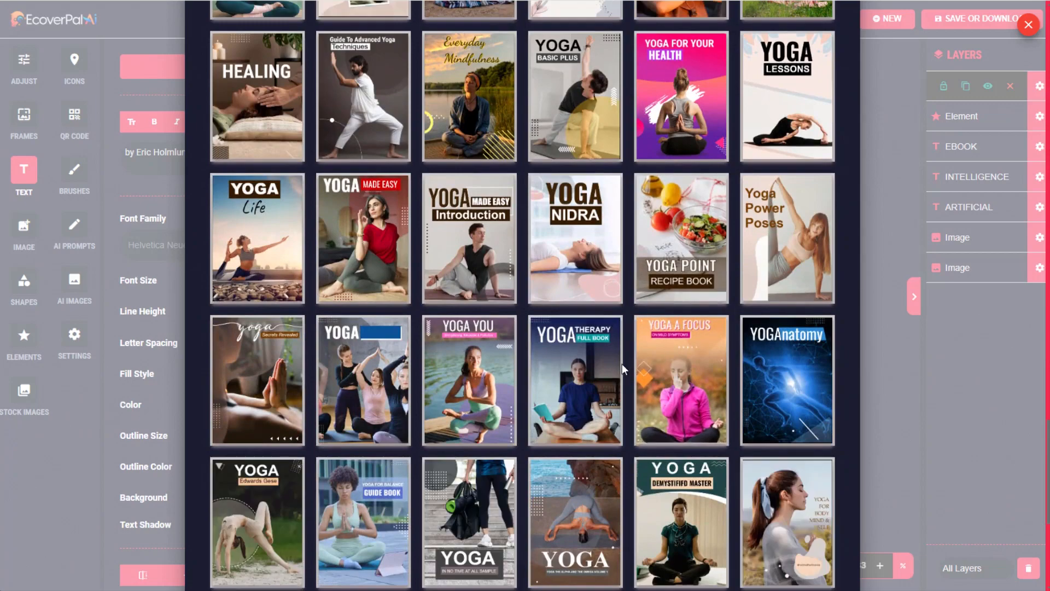
click(253, 237)
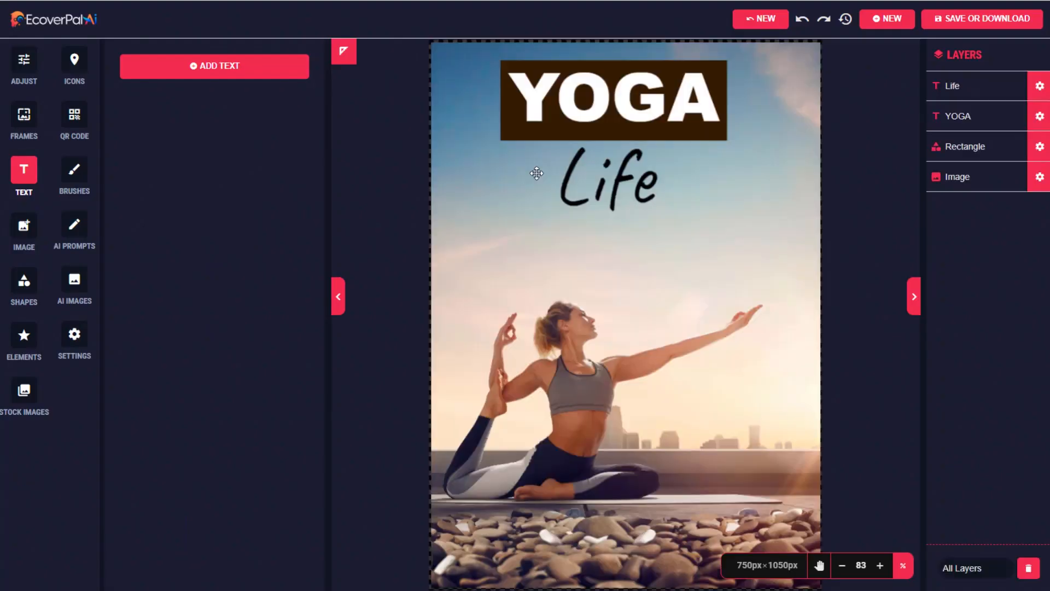
Extend the "Life" subtitle to read "Lifestyle by" followed by the author's first name.
click(626, 176)
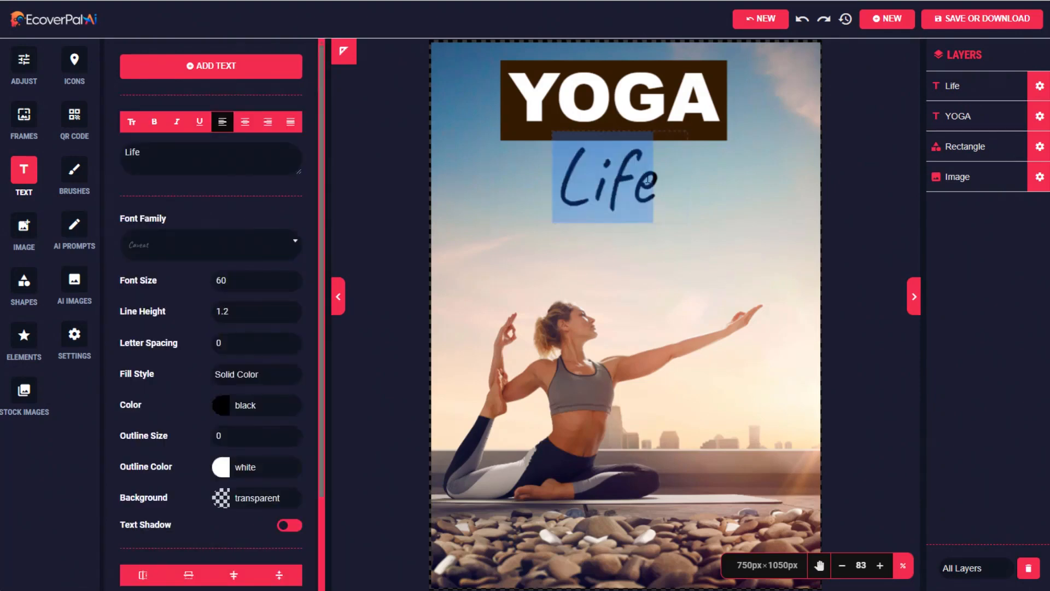
click(649, 179)
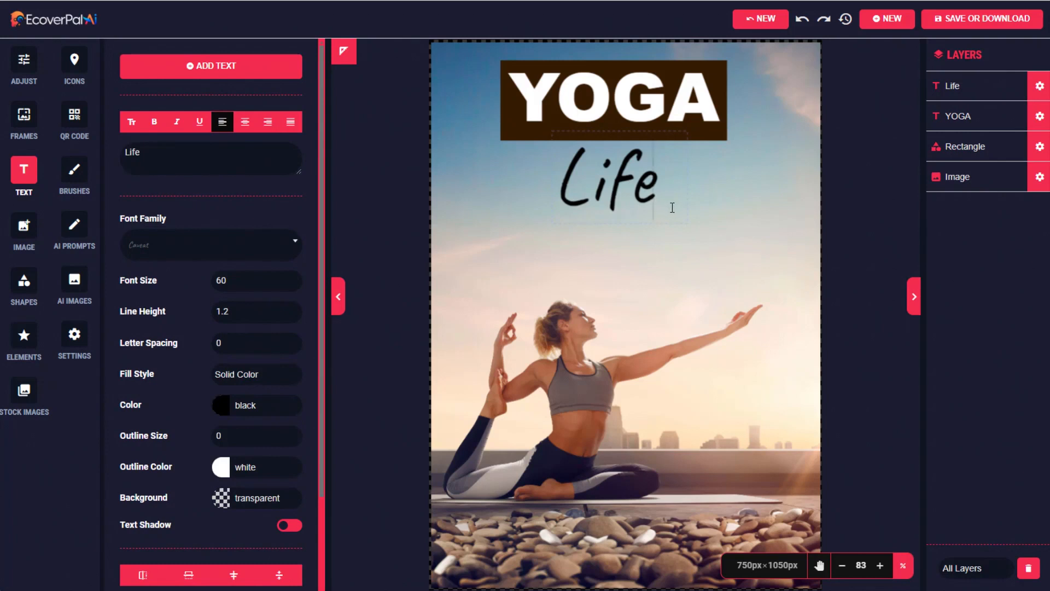
text(style)
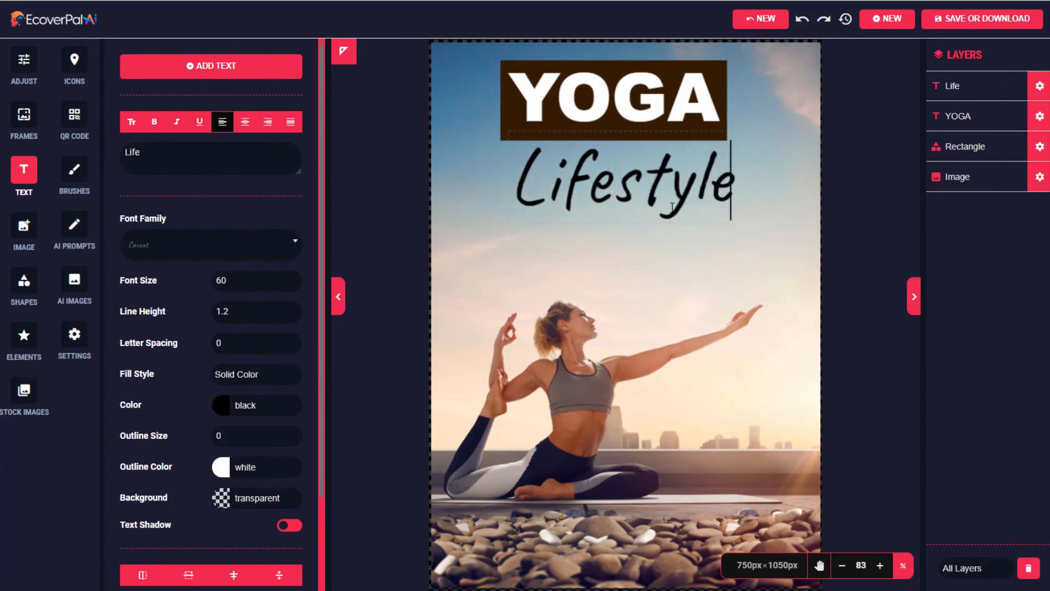
key(Return)
text(by Caroline)
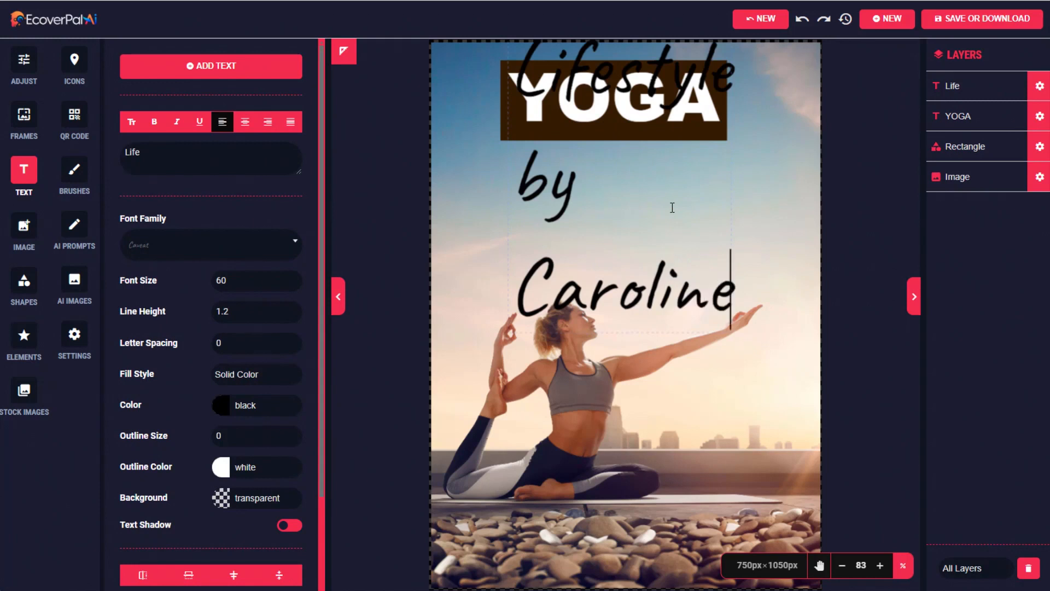
Set the whole subtitle's line height to 0.9 and its font size to 40.
drag(733, 306, 405, 82)
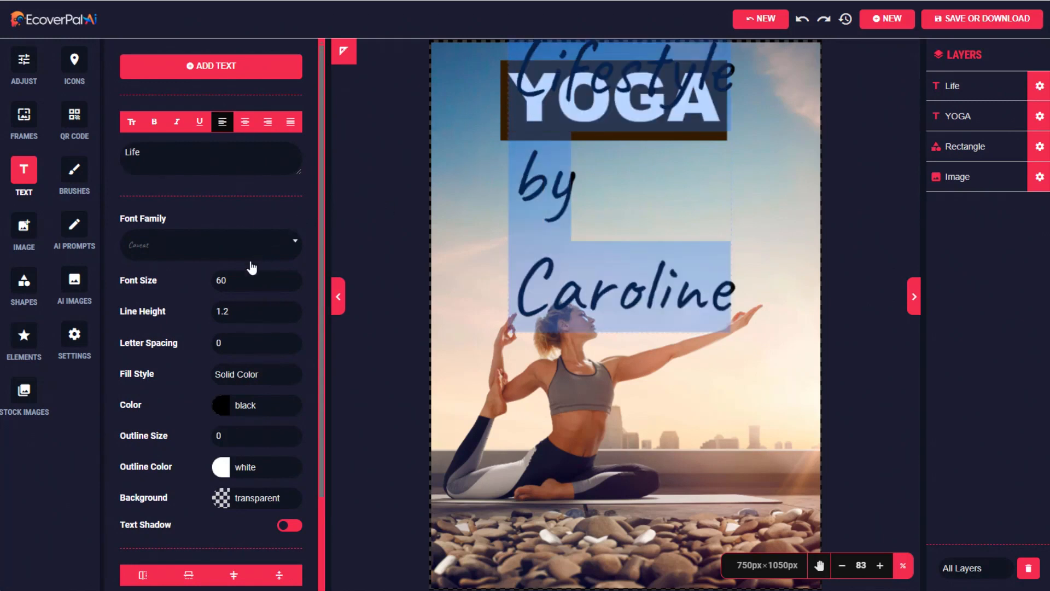
click(292, 315)
click(292, 315)
click(292, 315)
double_click(223, 278)
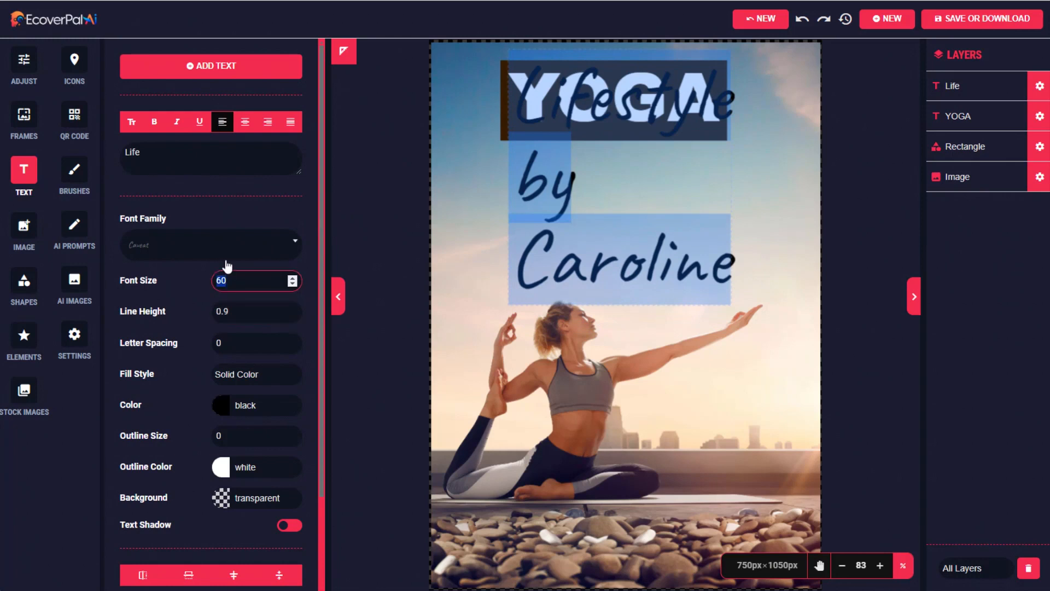
text(40)
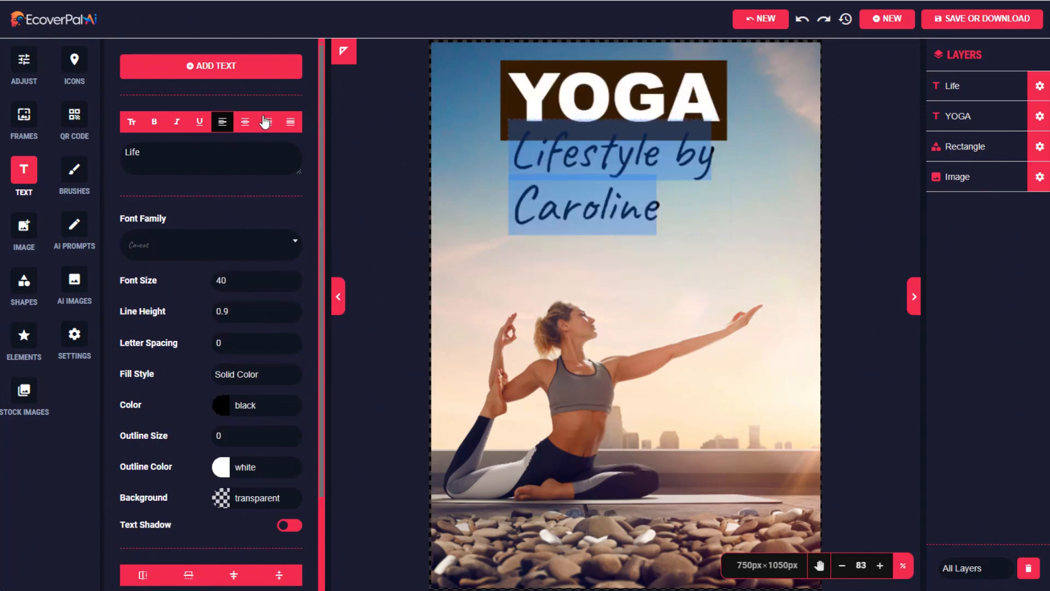
Center-align the subtitle text and set its font size to 43.
click(245, 121)
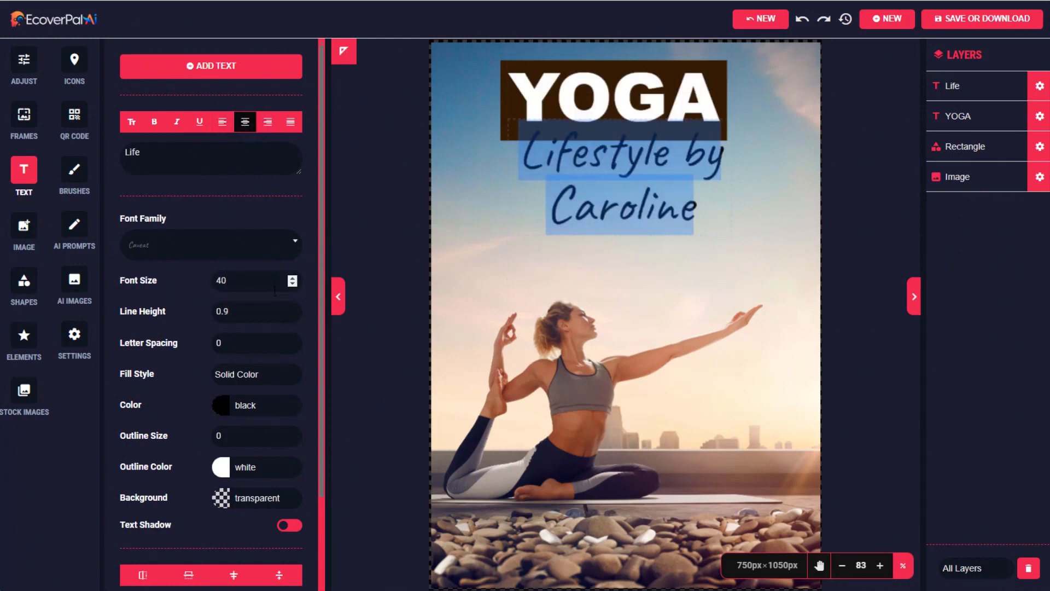
click(292, 277)
click(293, 278)
click(293, 278)
click(293, 278)
click(293, 278)
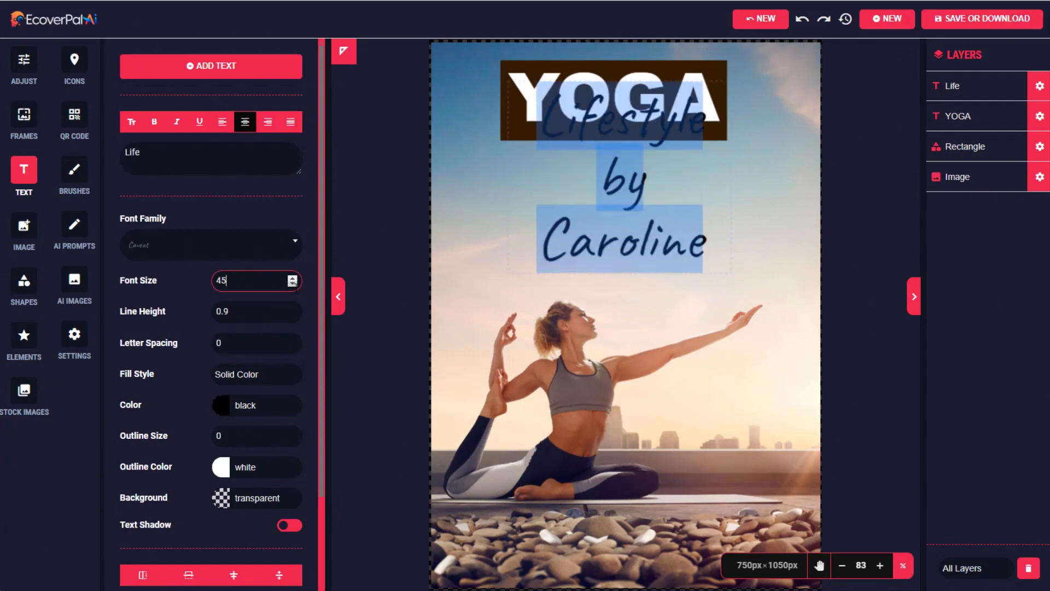
click(293, 283)
click(293, 284)
Move the subtitle text block down so it sits clear below the YOGA title box.
click(662, 171)
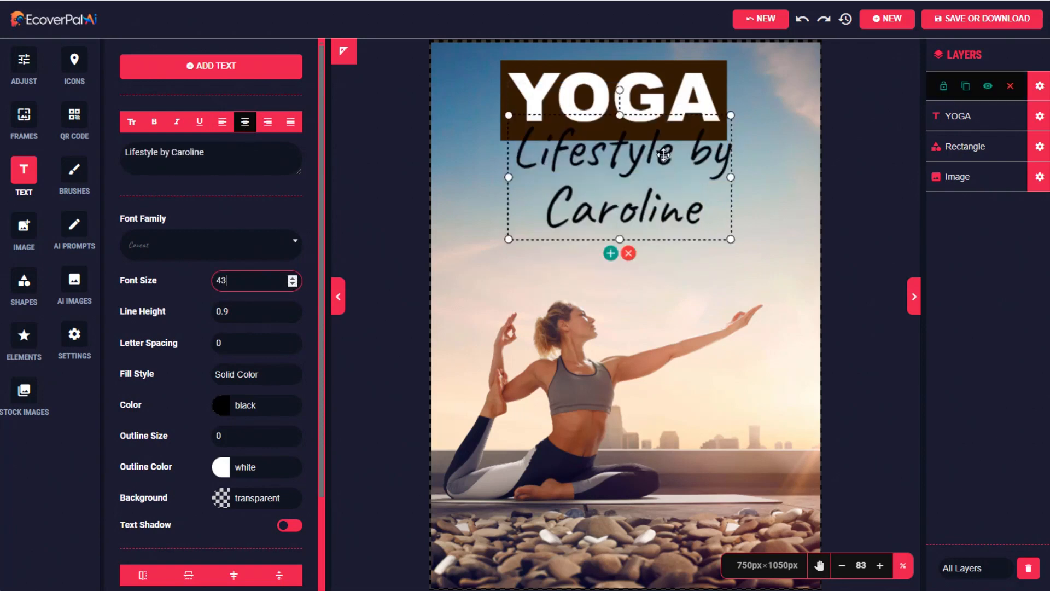
drag(661, 171, 636, 168)
Change the fill color of the rectangle behind the YOGA title to light red #e06666.
click(569, 133)
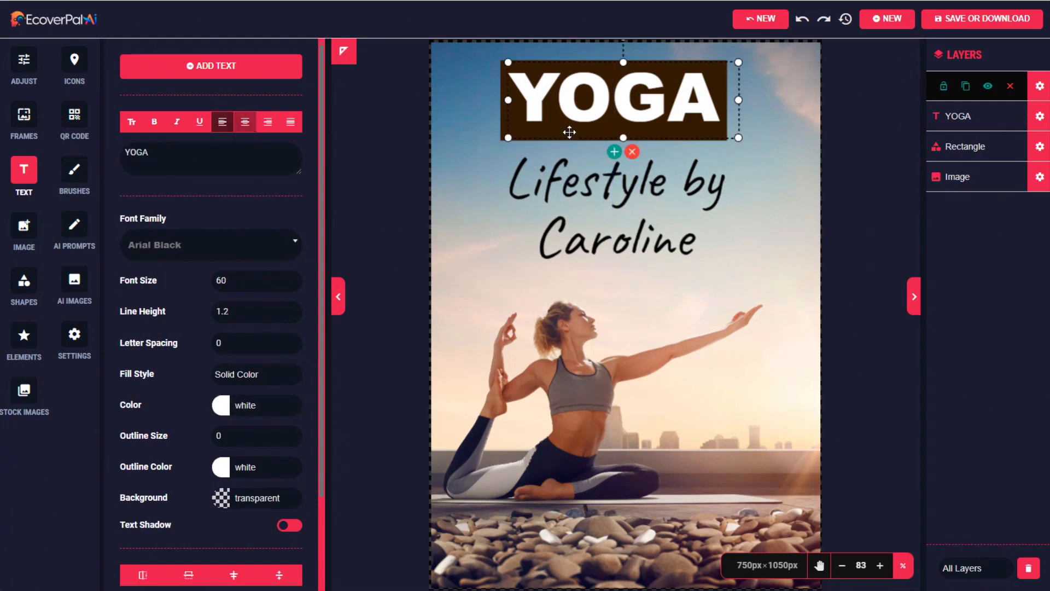
click(503, 133)
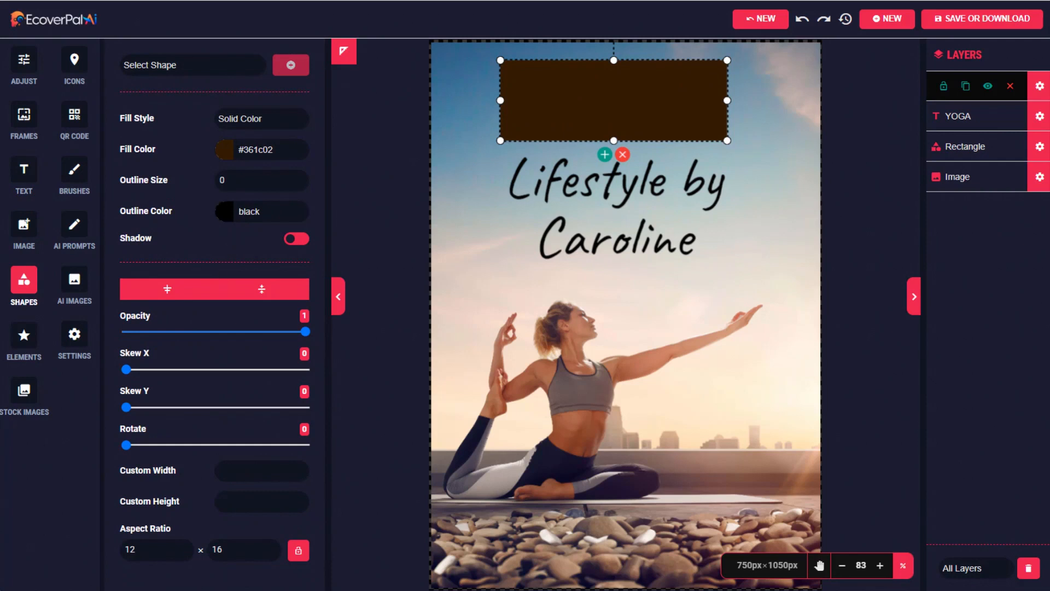
click(248, 150)
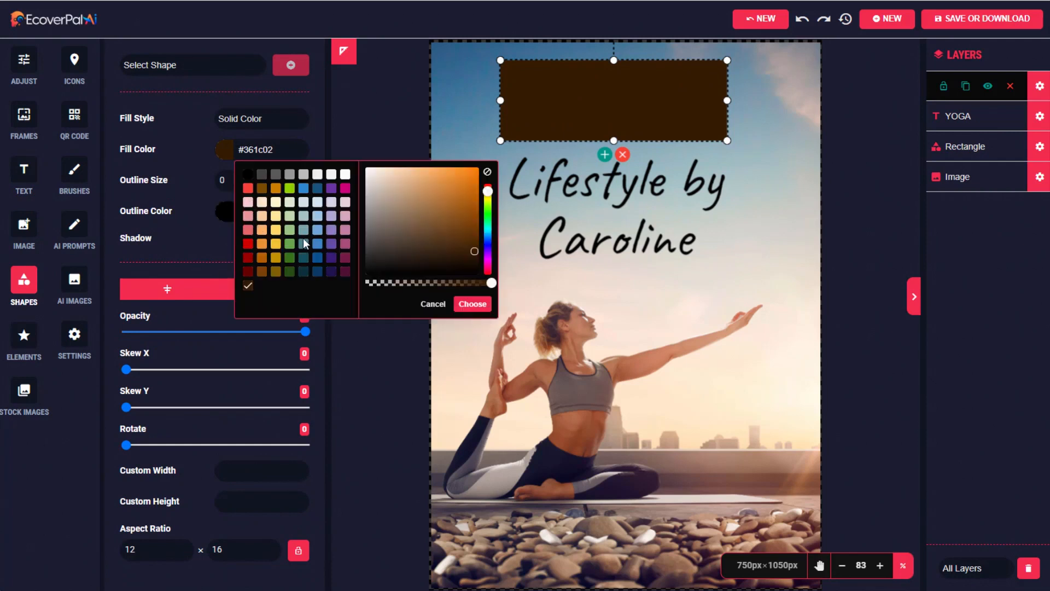
click(249, 230)
click(472, 304)
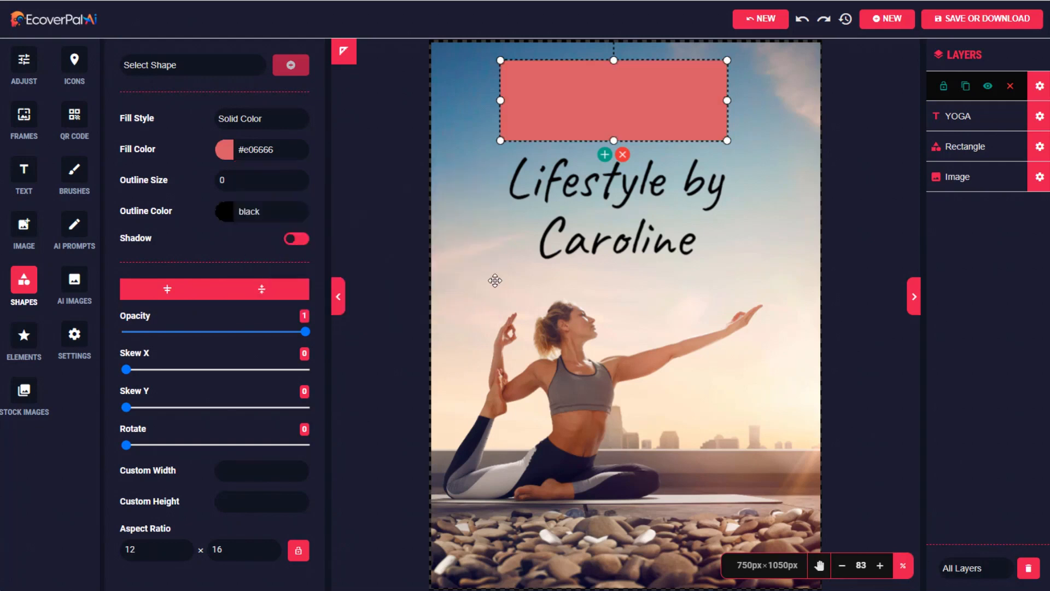
Shift the YOGA title slightly down to center it vertically on its colored rectangle.
click(664, 127)
drag(662, 92, 661, 99)
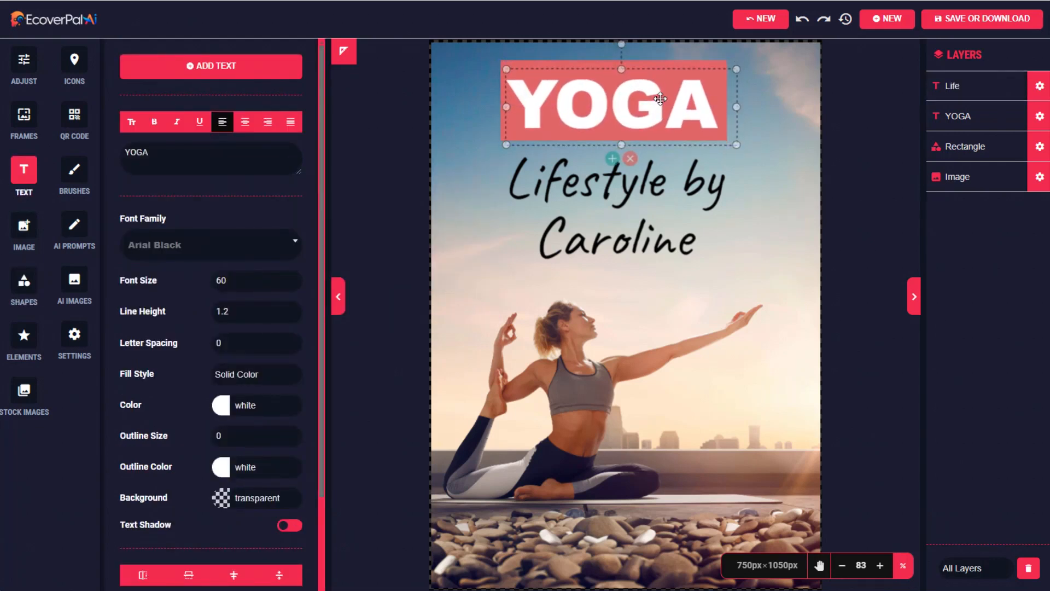
Enlarge the yoga background photo beyond the canvas edges and shift it down so the woman sits below the subtitle.
click(705, 350)
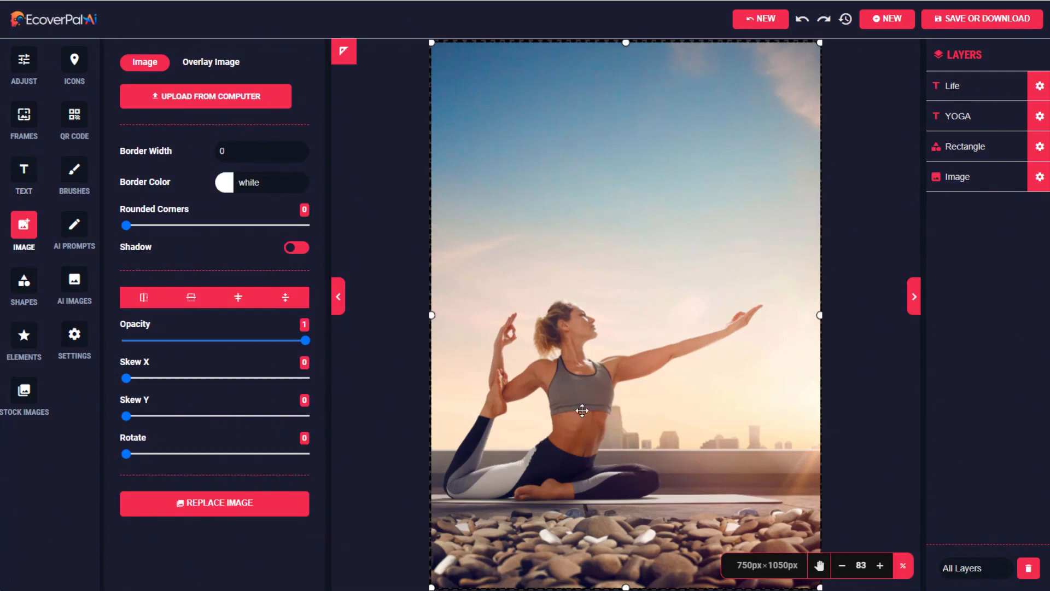
drag(569, 394, 560, 420)
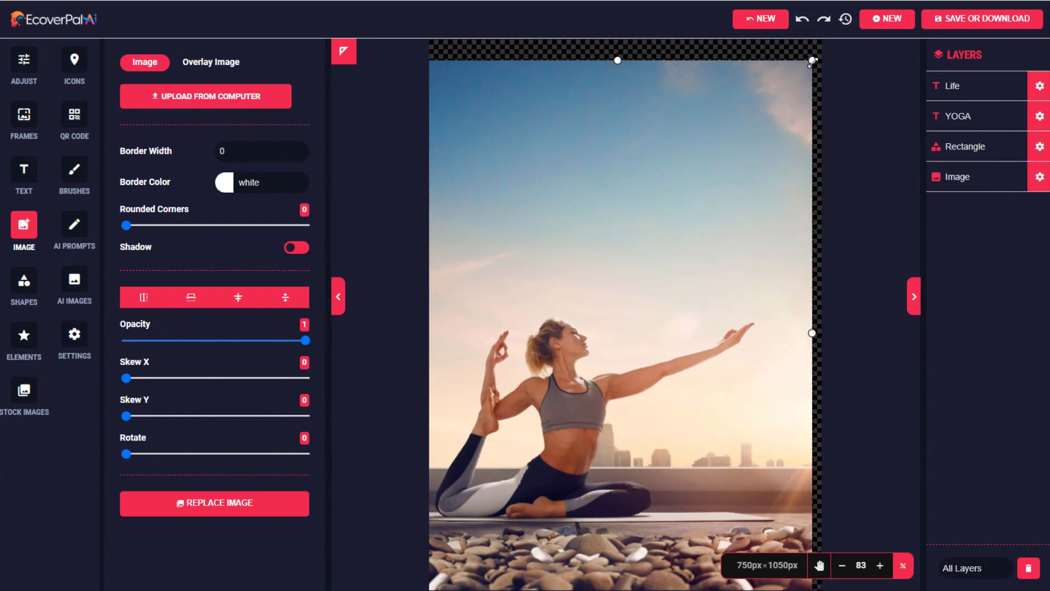
drag(812, 62, 875, 2)
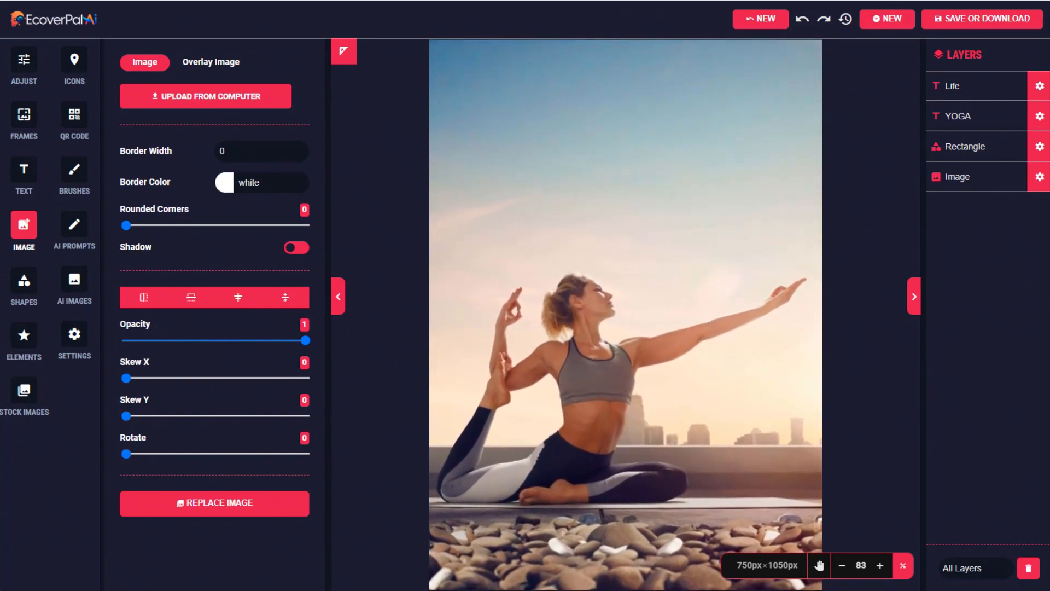
drag(717, 192, 714, 226)
click(1039, 87)
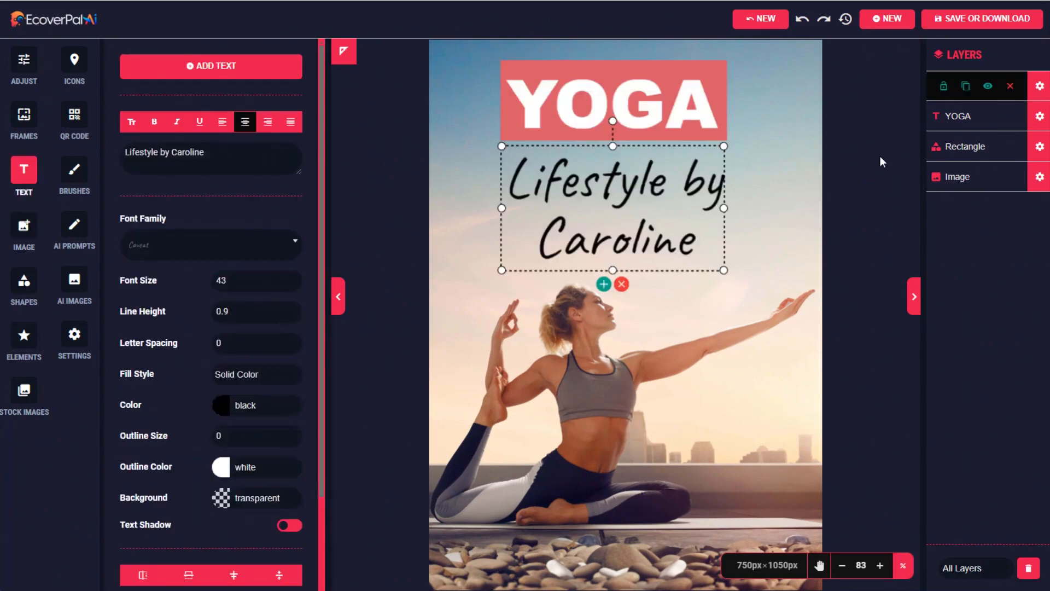
Download the finished yoga cover as a JPEG image, view it, and close the preview.
click(965, 22)
click(654, 197)
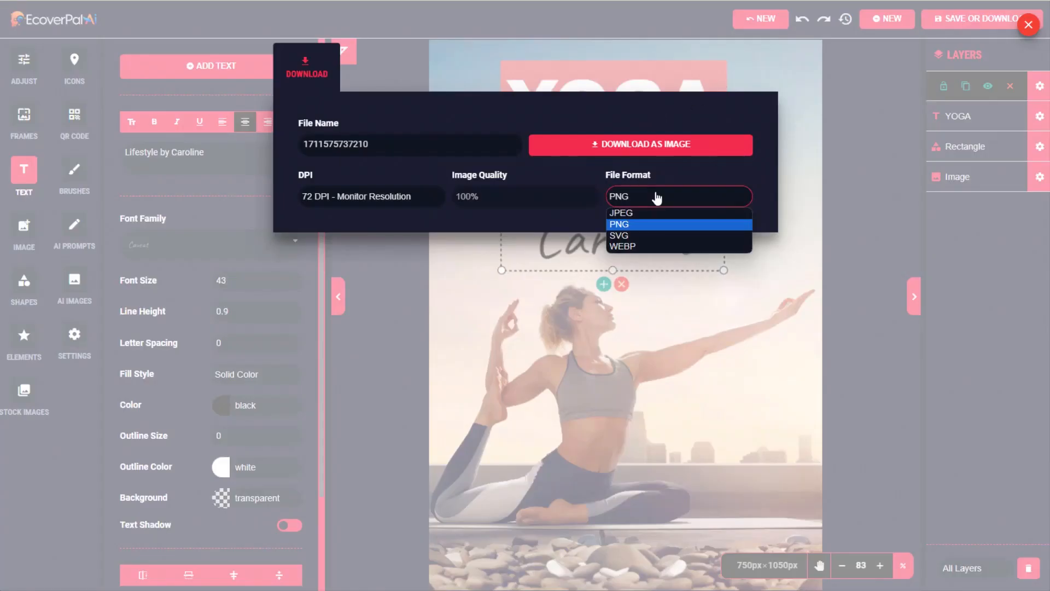
click(651, 207)
click(644, 145)
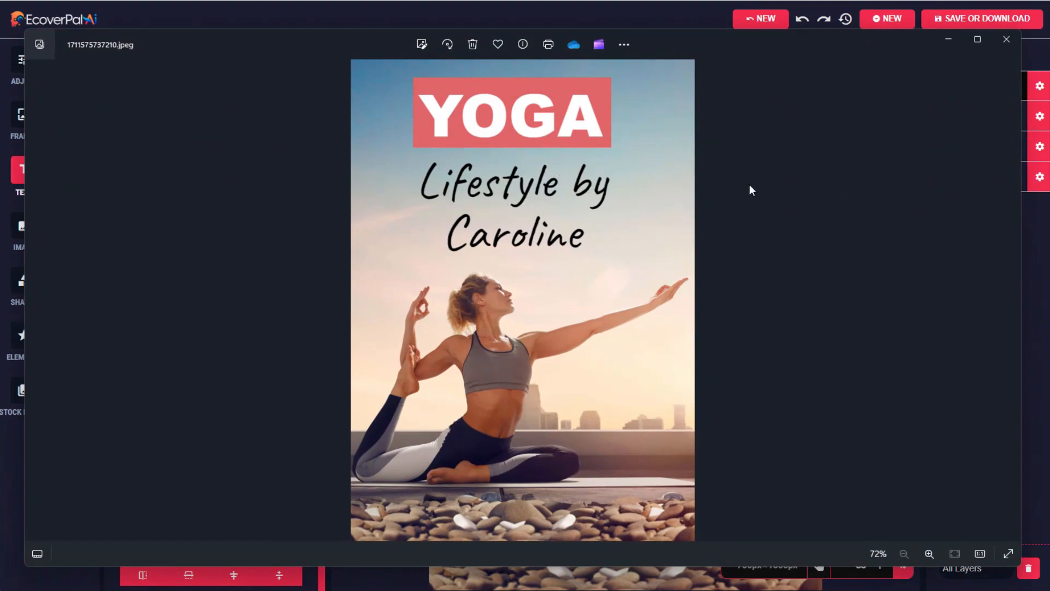
click(1006, 39)
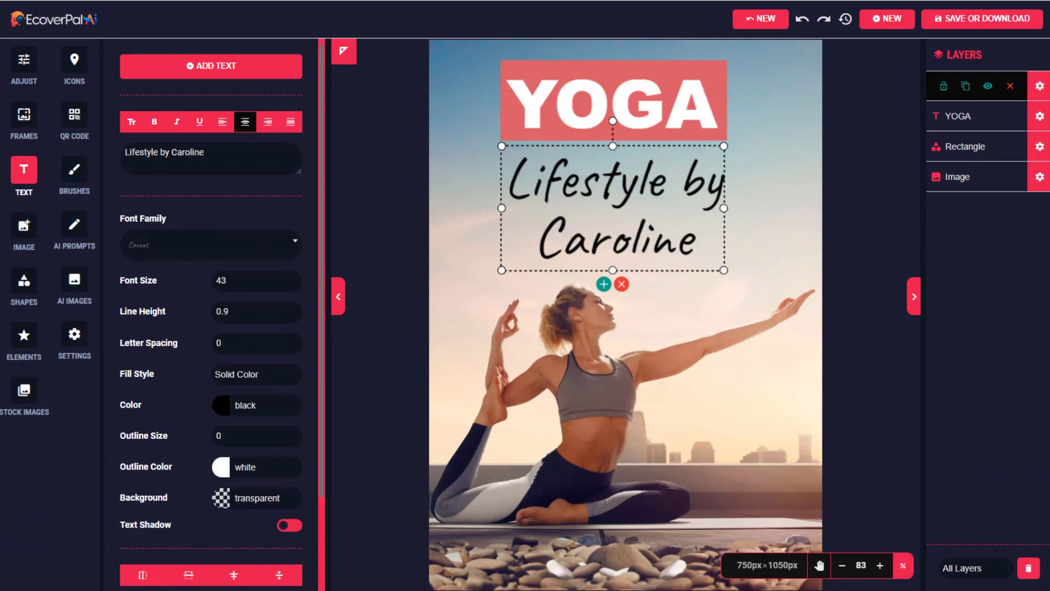
Open the template library for a new design and show the 3D Ebook templates.
click(887, 21)
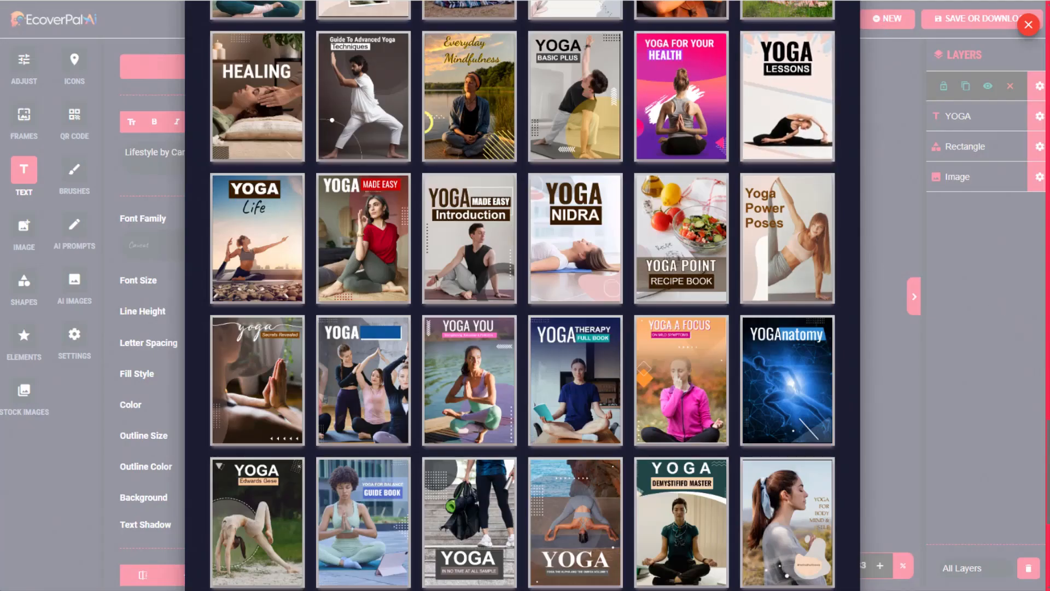
scroll(522, 296, up, 15)
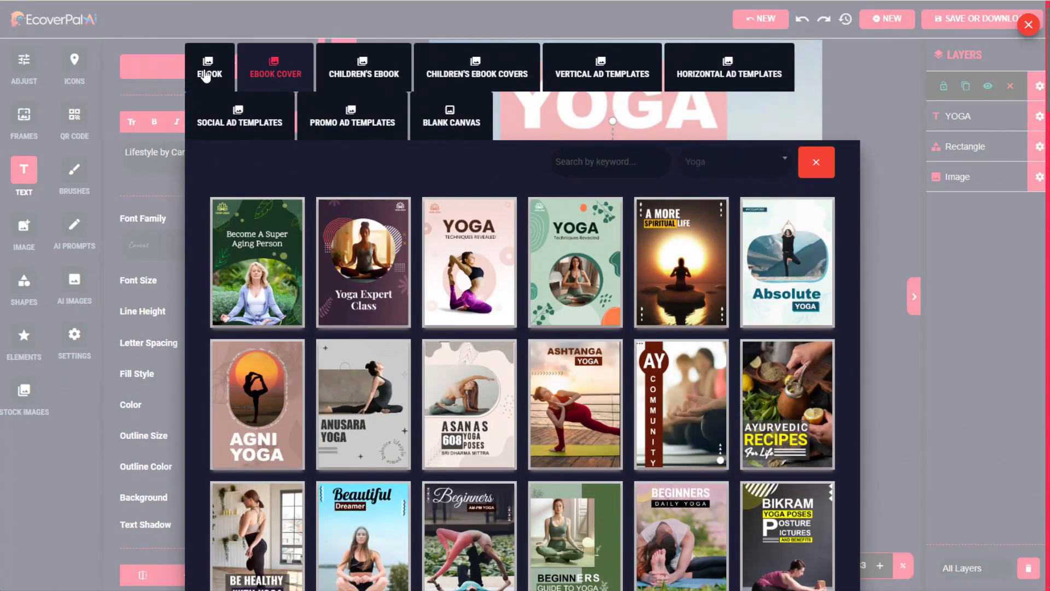
click(205, 76)
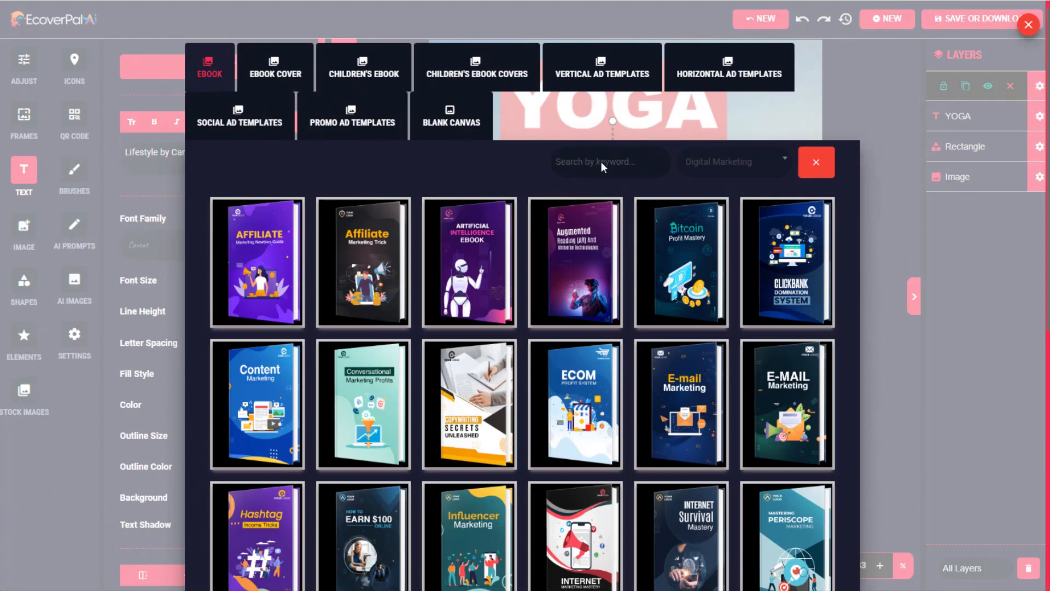
Search the Ebook templates in all categories for "garden" and clear the search.
click(629, 163)
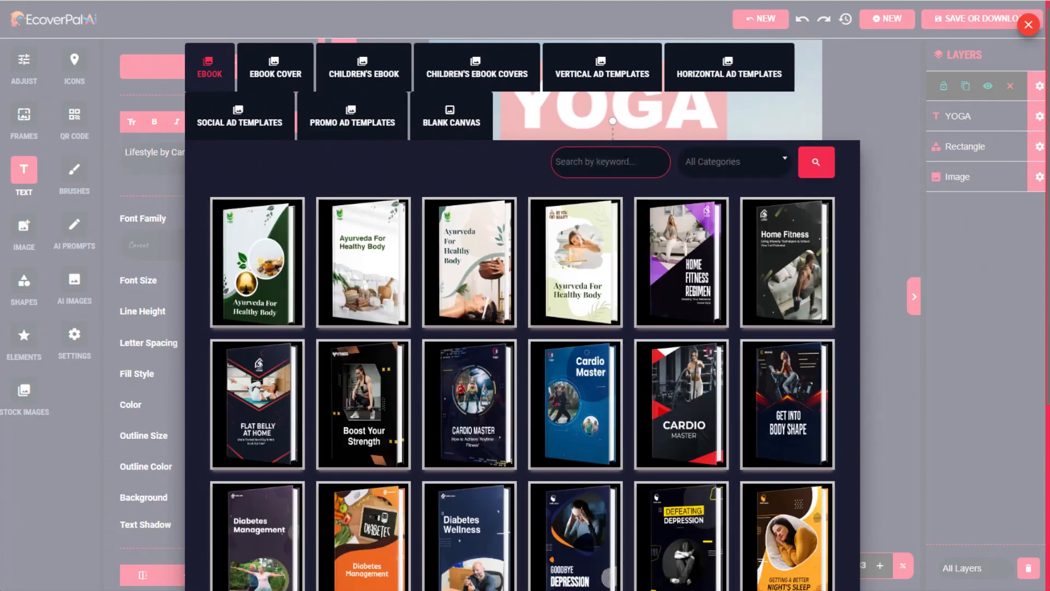
text(garden)
key(Return)
drag(226, 210, 288, 213)
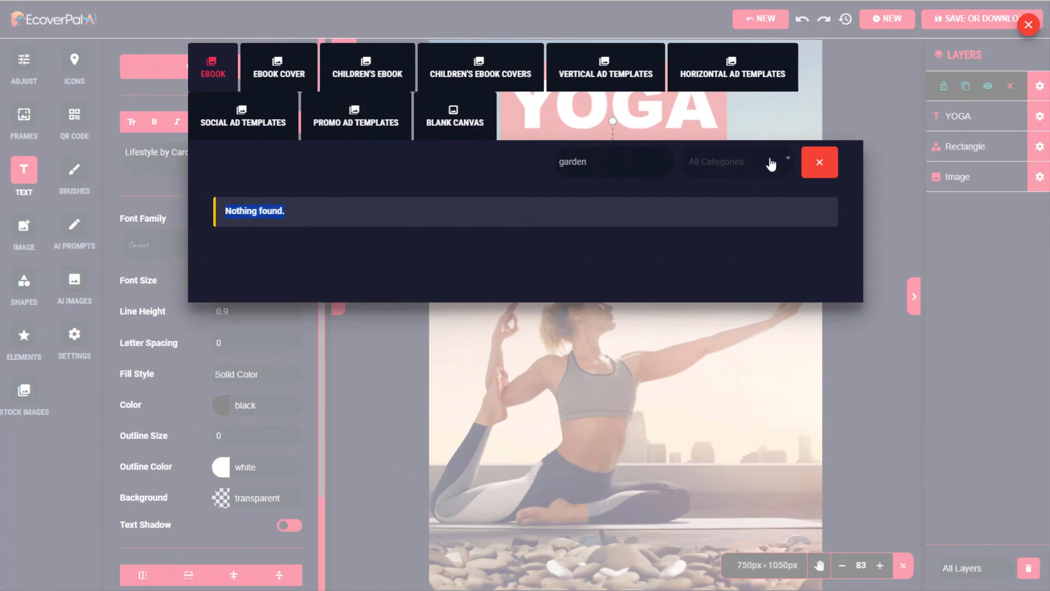
click(817, 163)
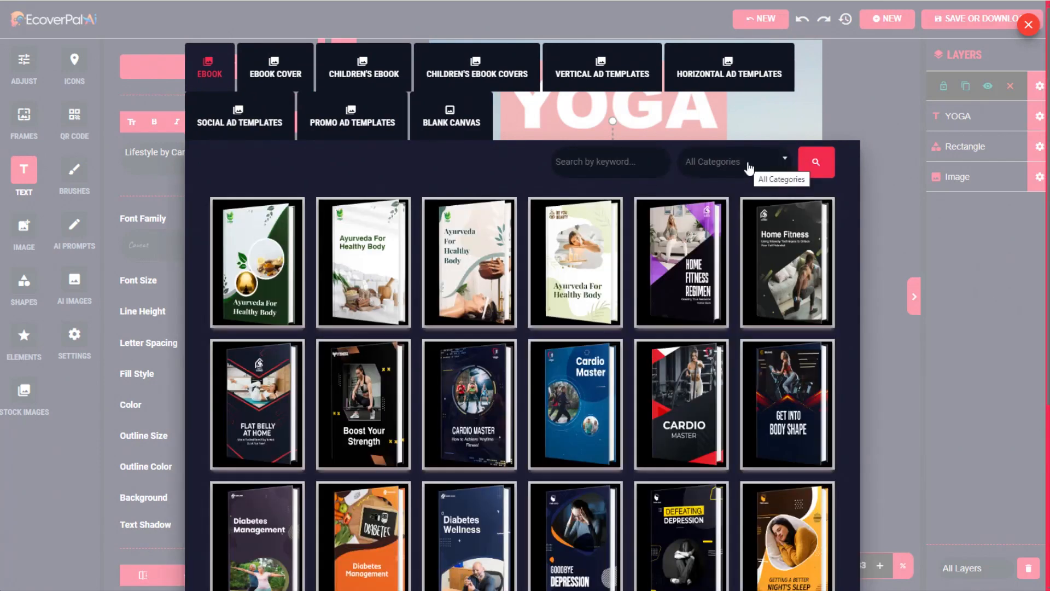
Filter the Ebook templates by Vegan Diet and load the green cover with the large salad bowl above the title.
click(776, 164)
mouse_move(788, 221)
mouse_down()
mouse_move(783, 313)
mouse_move(705, 277)
mouse_up()
click(704, 276)
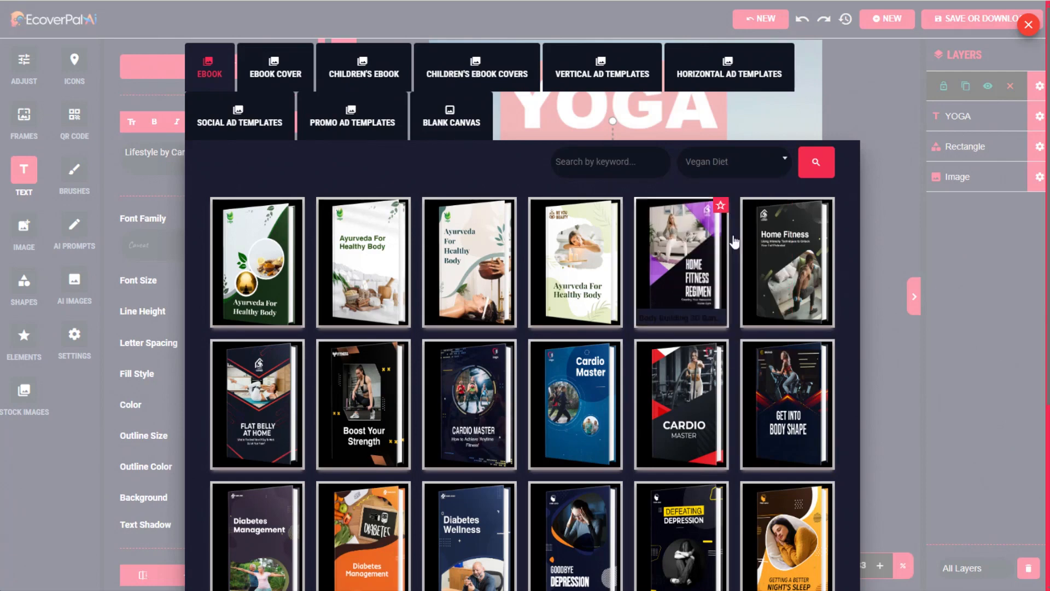
click(815, 164)
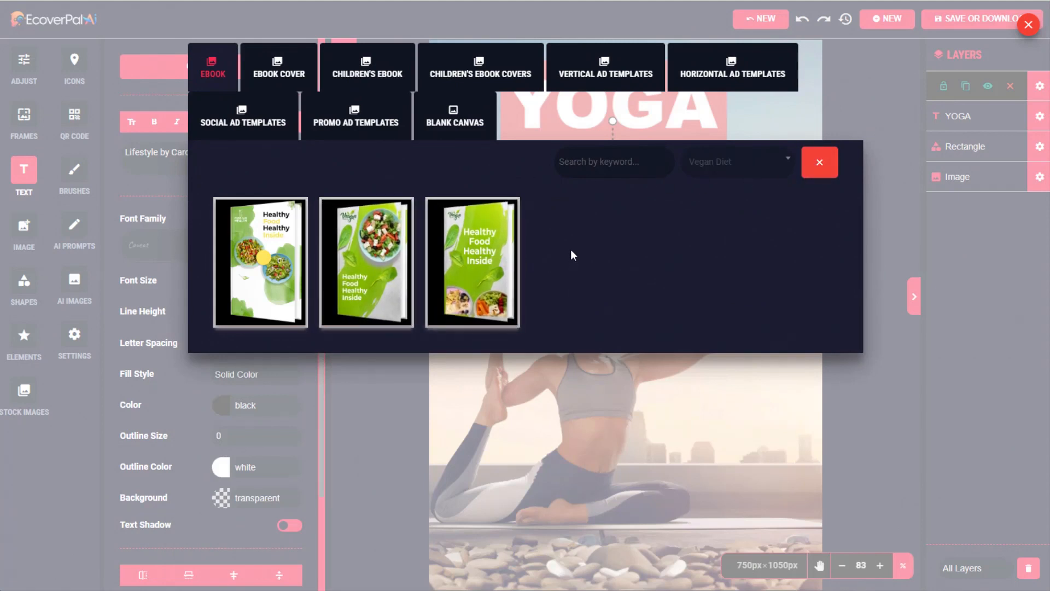
click(369, 257)
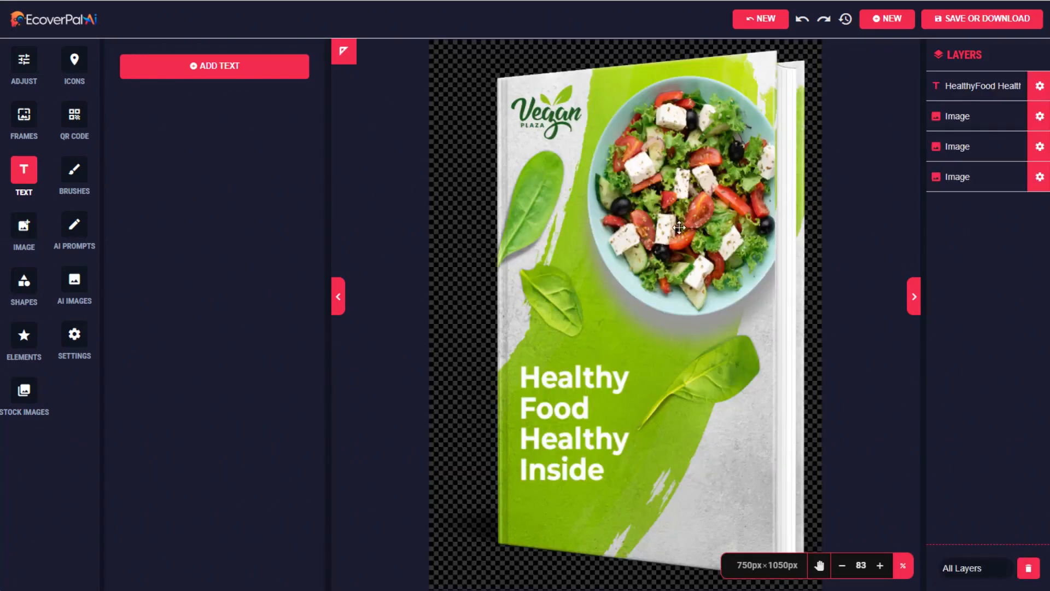
Delete the salad bowl image and the Vegan Plaza logo from the book cover.
click(688, 197)
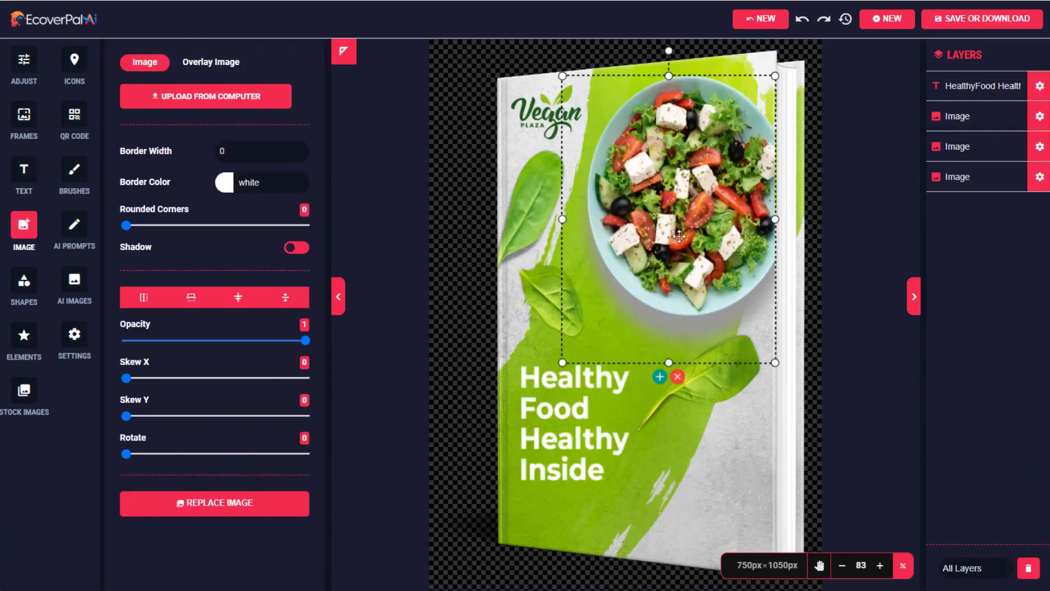
click(678, 376)
click(542, 112)
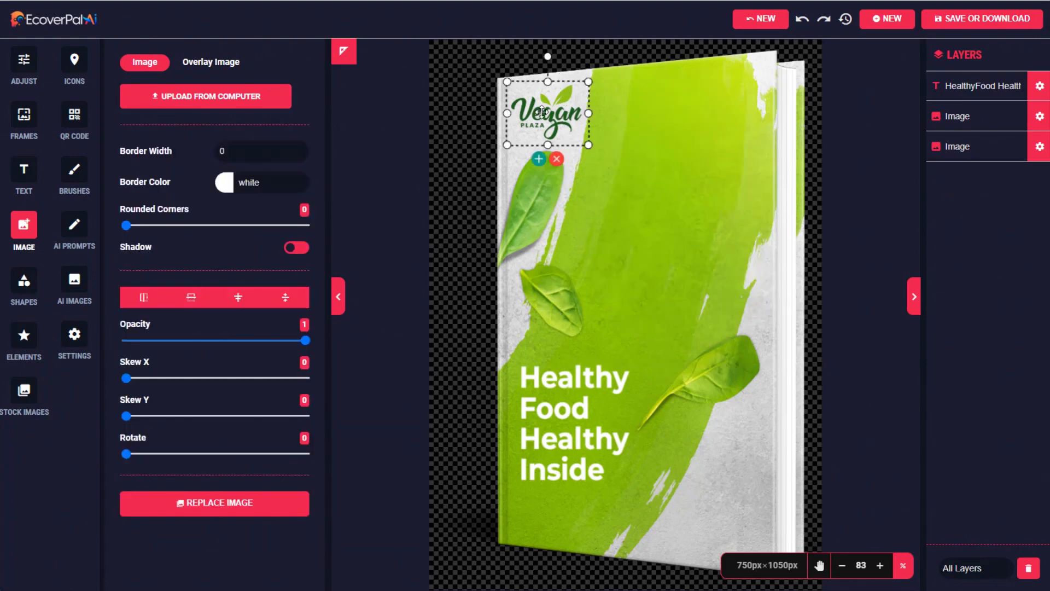
click(557, 160)
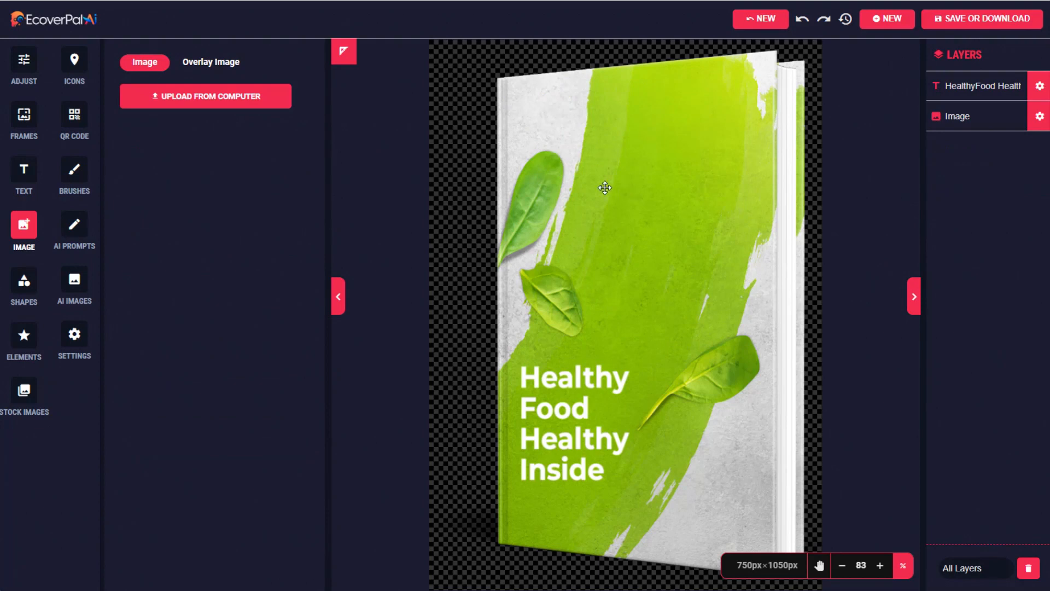
Generate AI image prompts from the basic idea "rooftop garden" and look through the results.
click(75, 226)
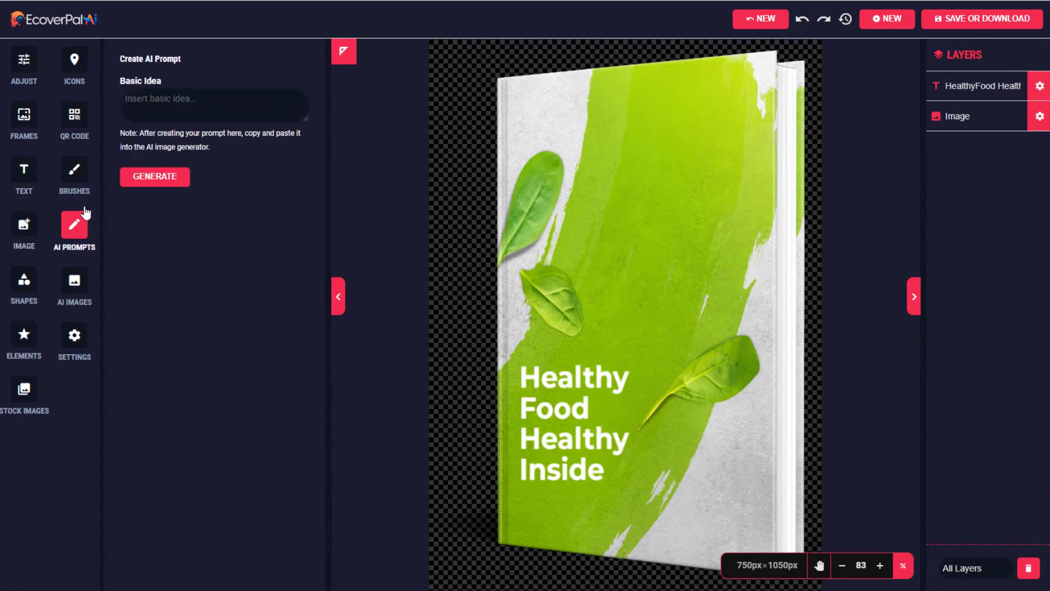
click(145, 101)
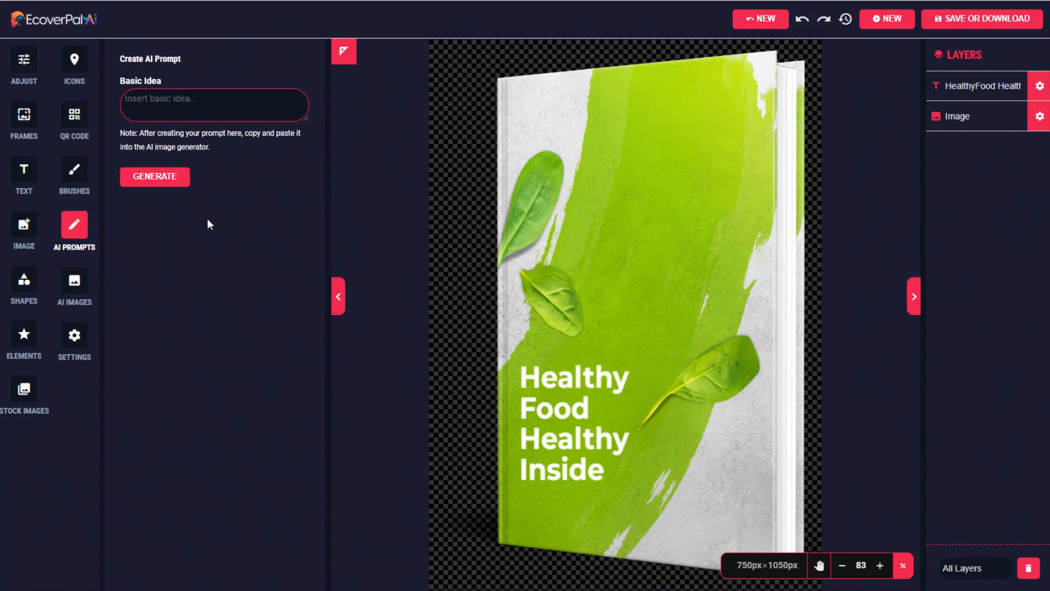
text(rooftop garden)
click(163, 184)
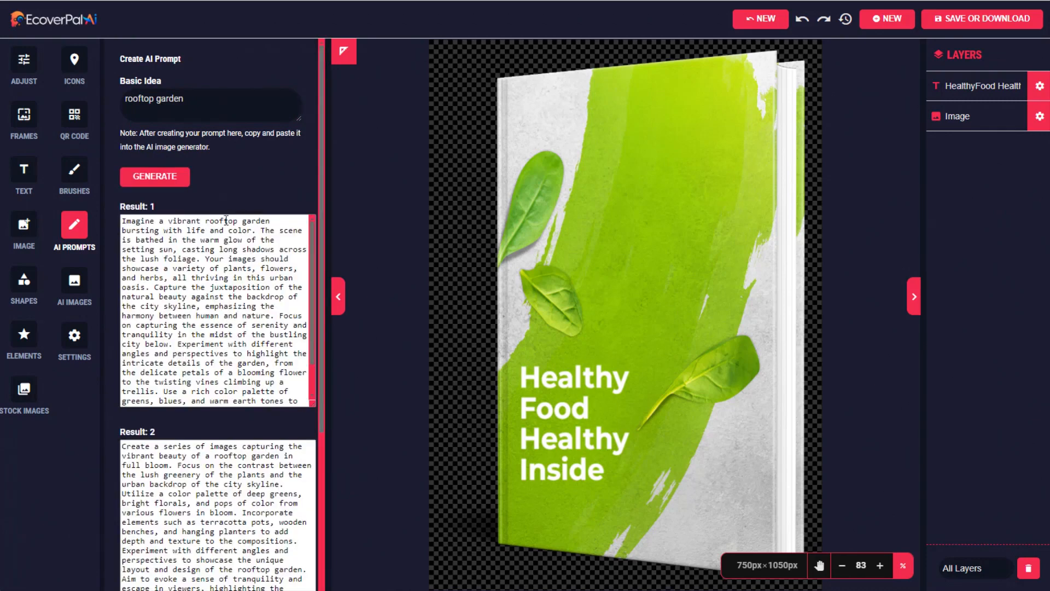
scroll(321, 292, down, 5)
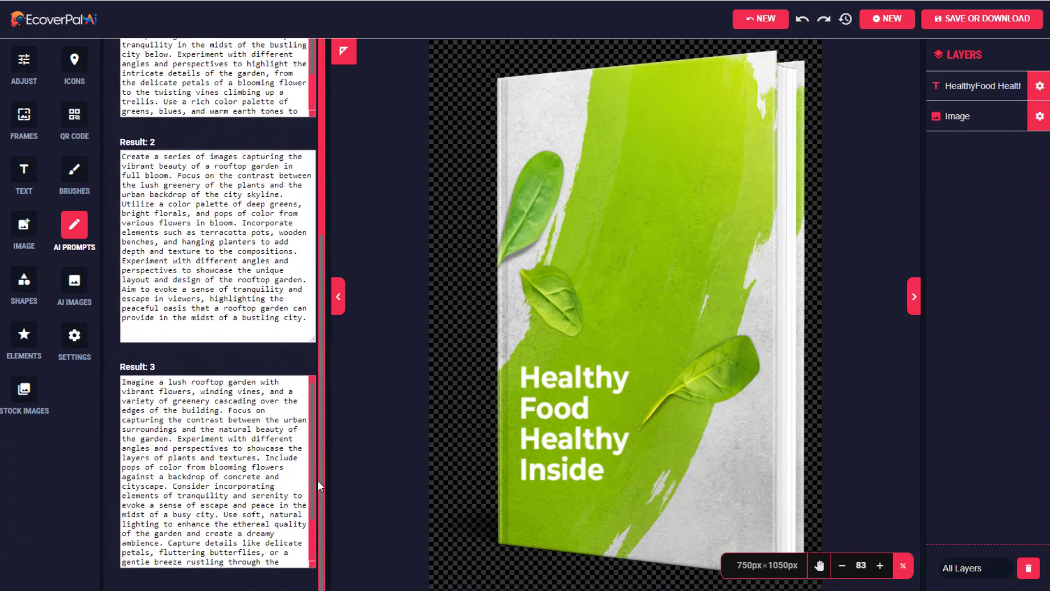
drag(318, 484, 323, 290)
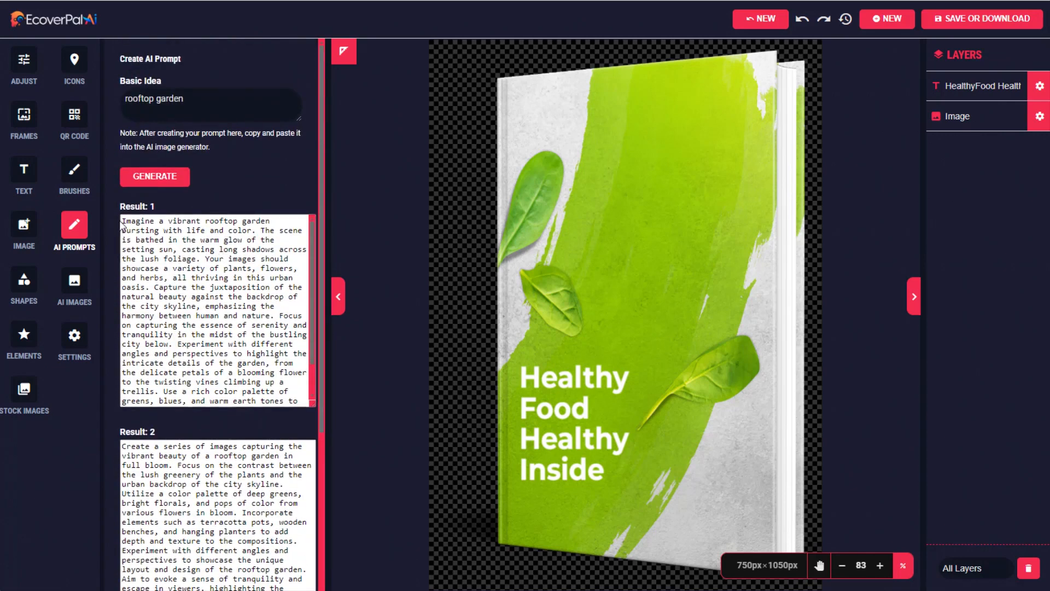
Copy the complete Result 1 prompt into the AI Image Generator and generate images from it.
drag(122, 221, 298, 449)
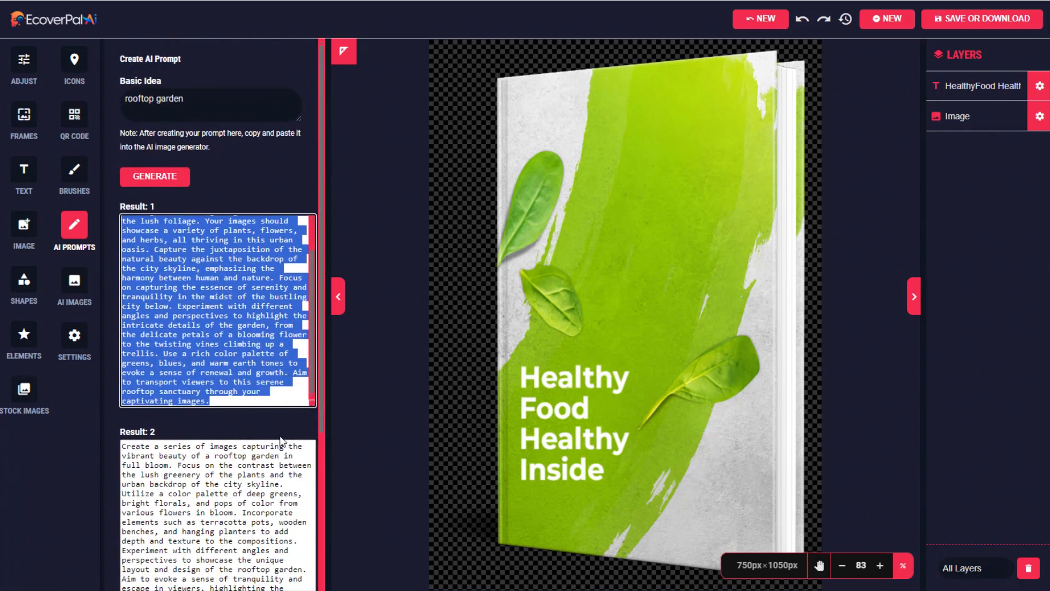
click(77, 285)
click(78, 284)
click(190, 100)
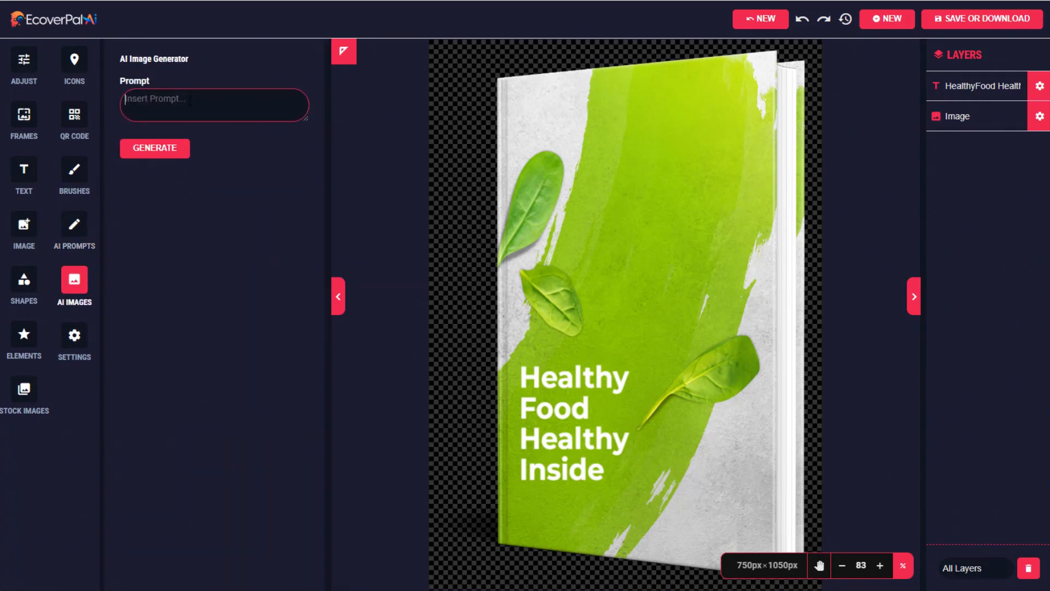
key(ctrl+v)
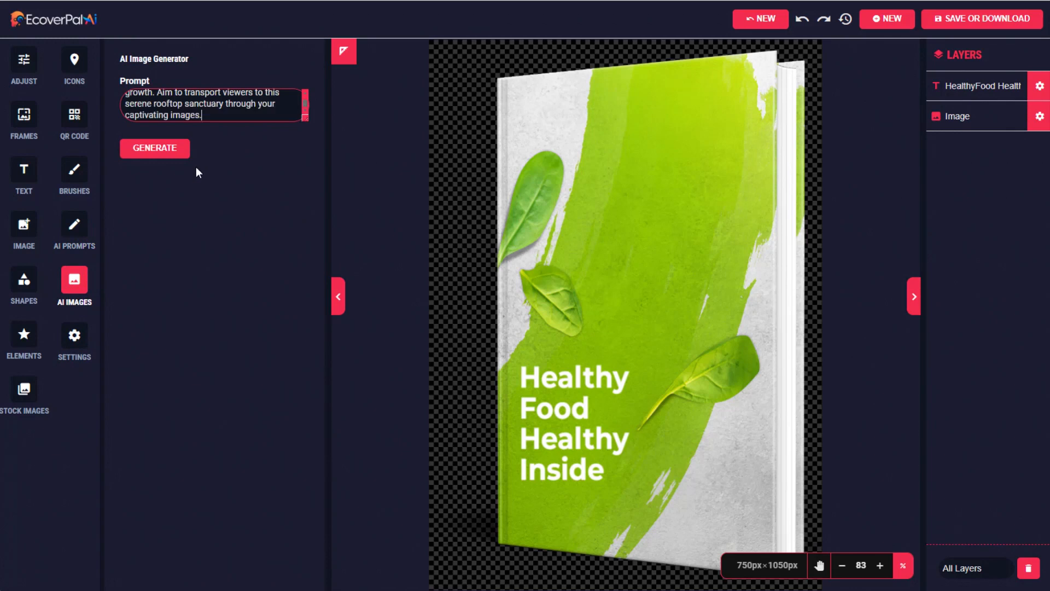
click(164, 155)
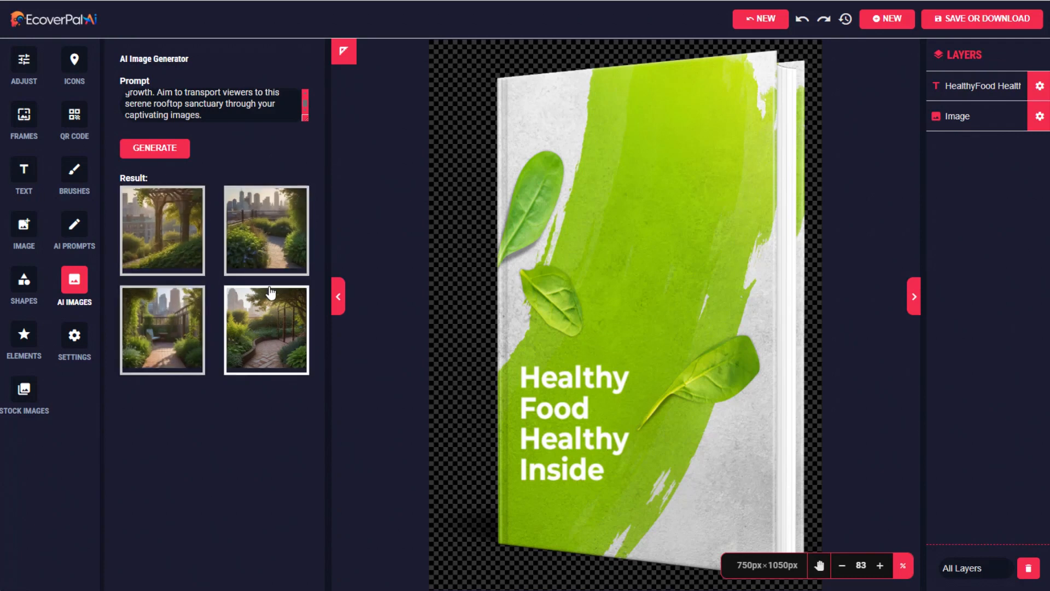
Add the generated garden image with the railing and brick path to the cover, place it above the title and enlarge it slightly.
click(261, 240)
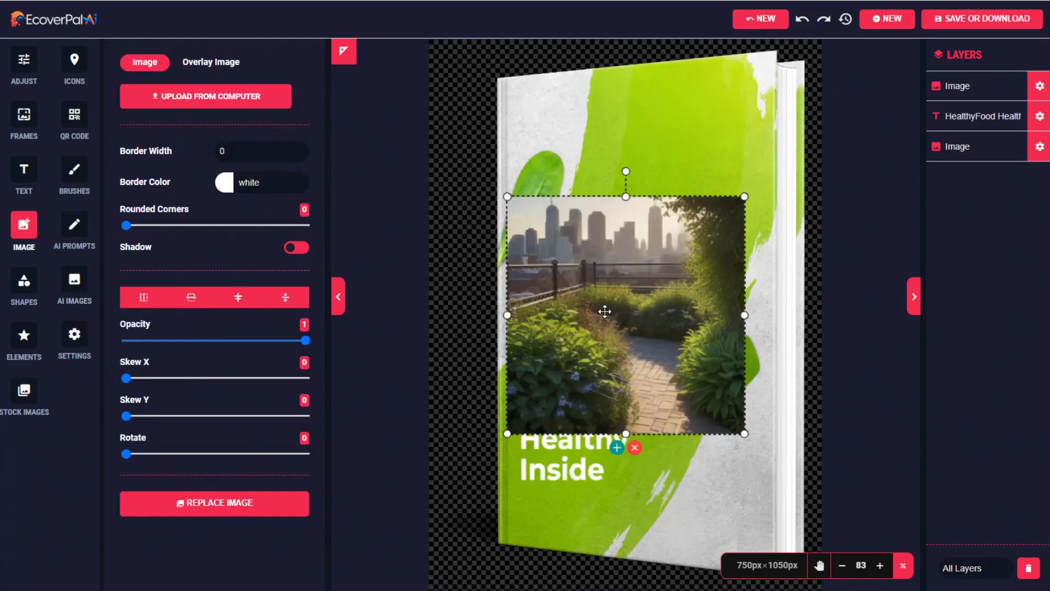
drag(604, 312, 611, 205)
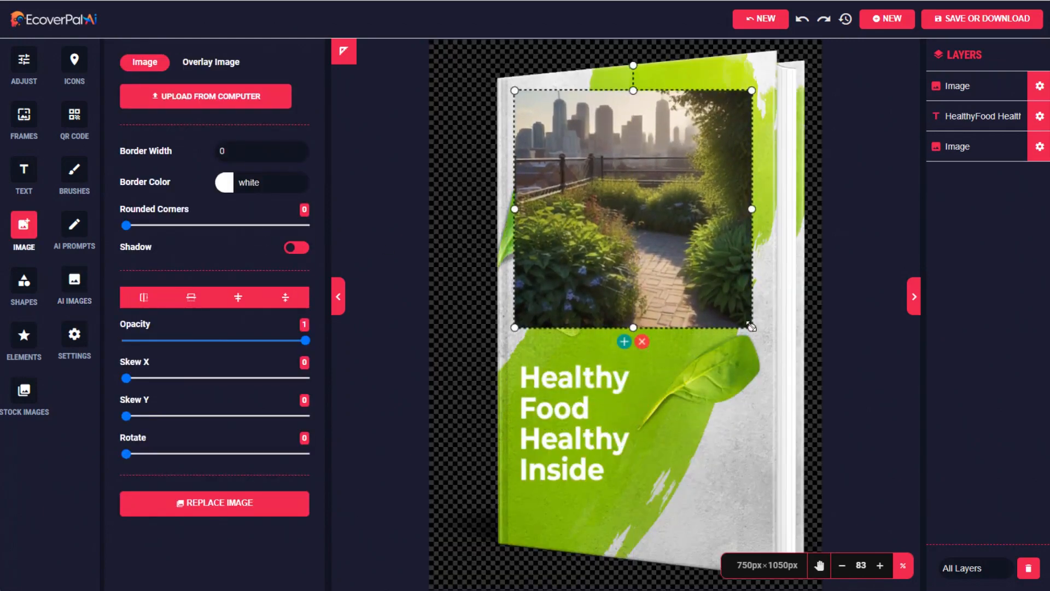
mouse_move(752, 327)
mouse_down()
mouse_move(773, 349)
mouse_move(765, 341)
mouse_up()
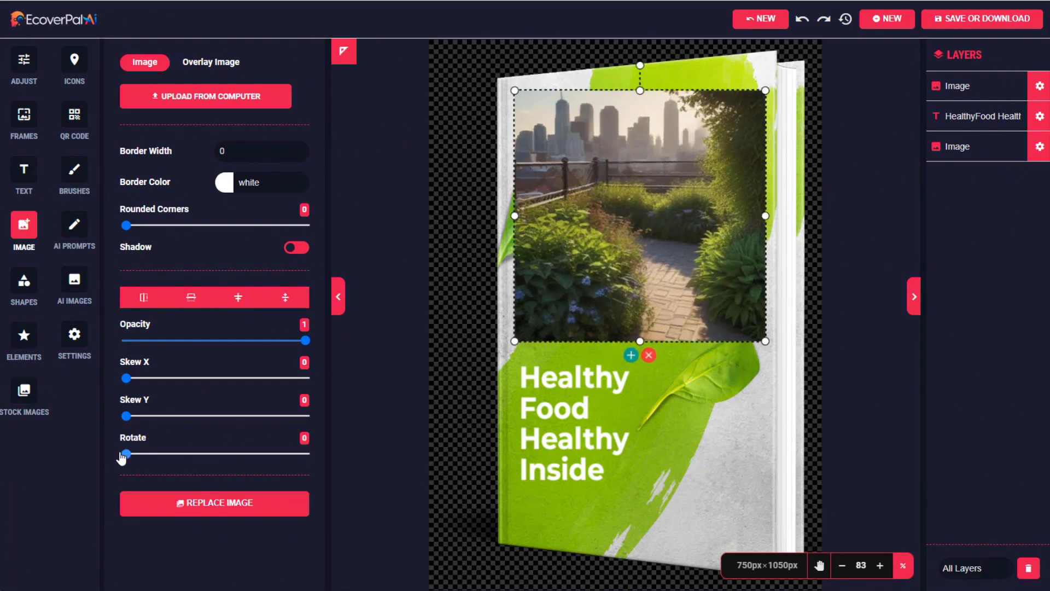
Set the garden image's Skew X to 180 and Skew Y to 177 to match the book's perspective.
drag(126, 378, 306, 380)
drag(125, 416, 301, 416)
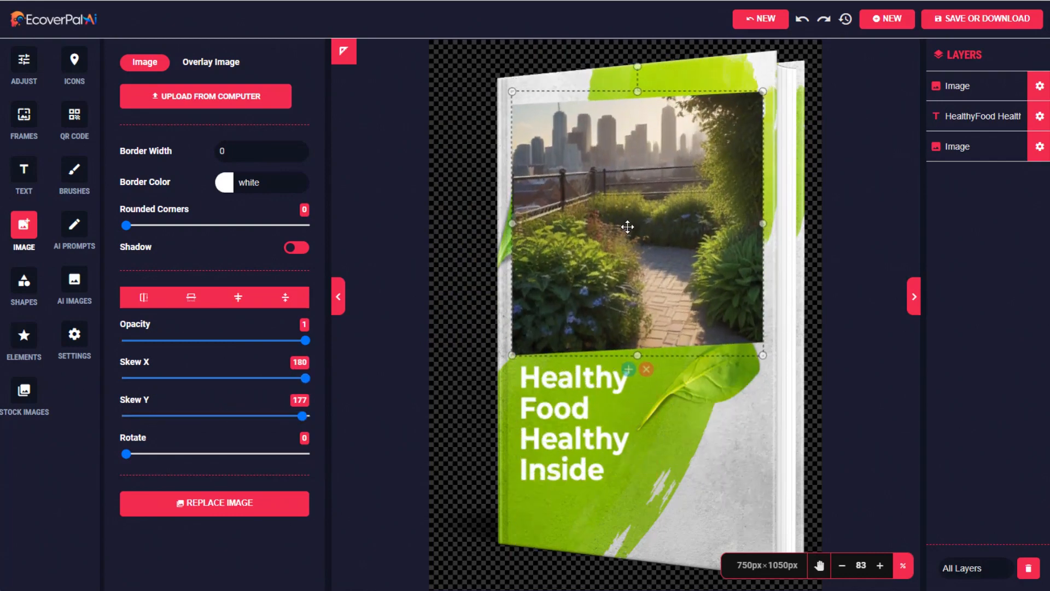
Give the garden image a white border of width 8 and rounded corners of 81.
click(300, 151)
click(300, 149)
click(301, 149)
click(300, 149)
click(300, 149)
click(300, 148)
click(301, 149)
click(301, 149)
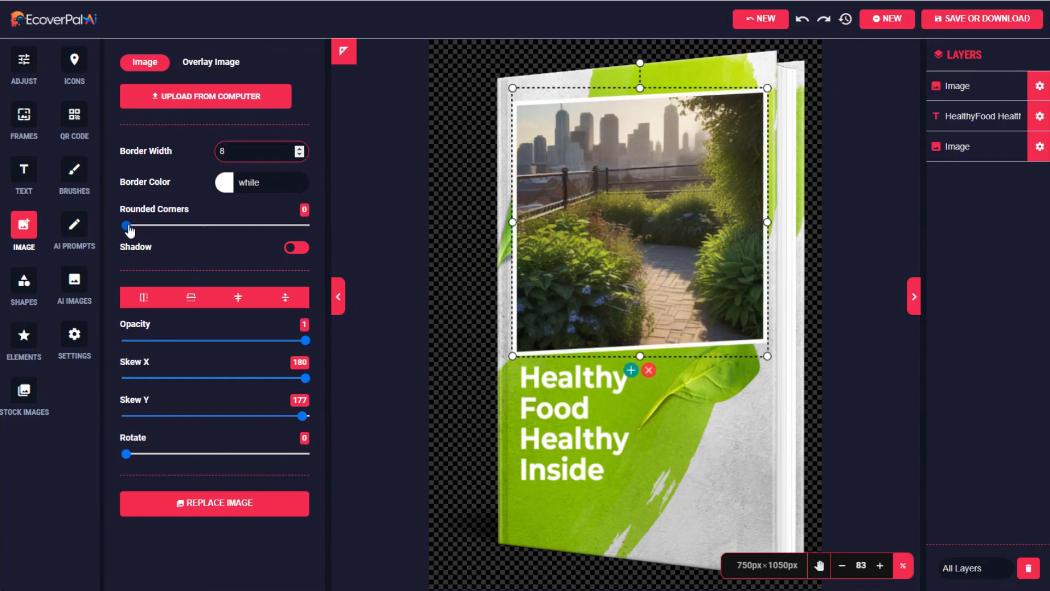
drag(129, 229, 135, 230)
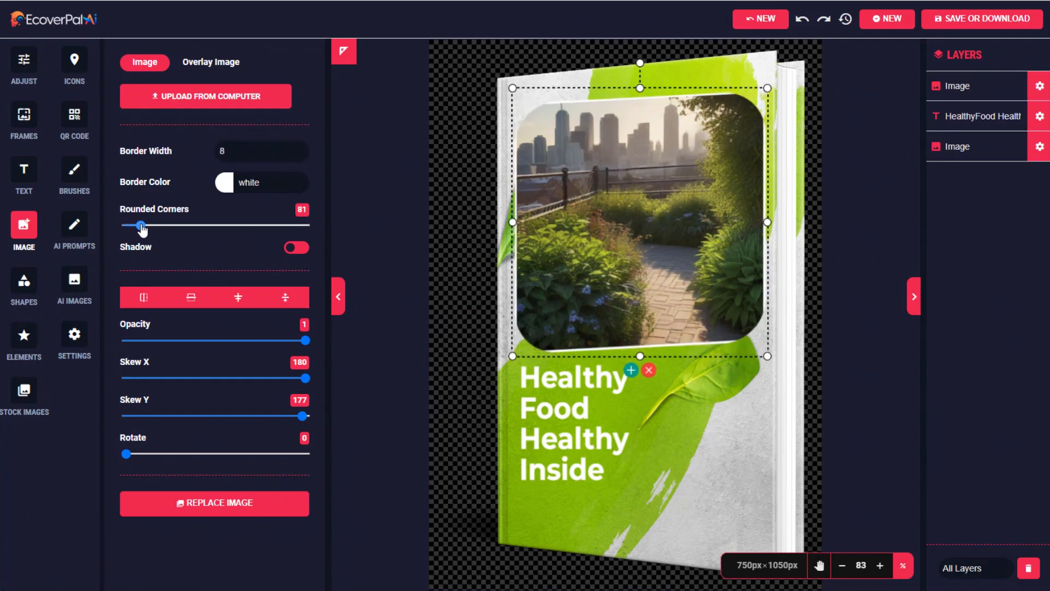
Replace the cover's title text with "The Urban Garden Bible".
click(549, 379)
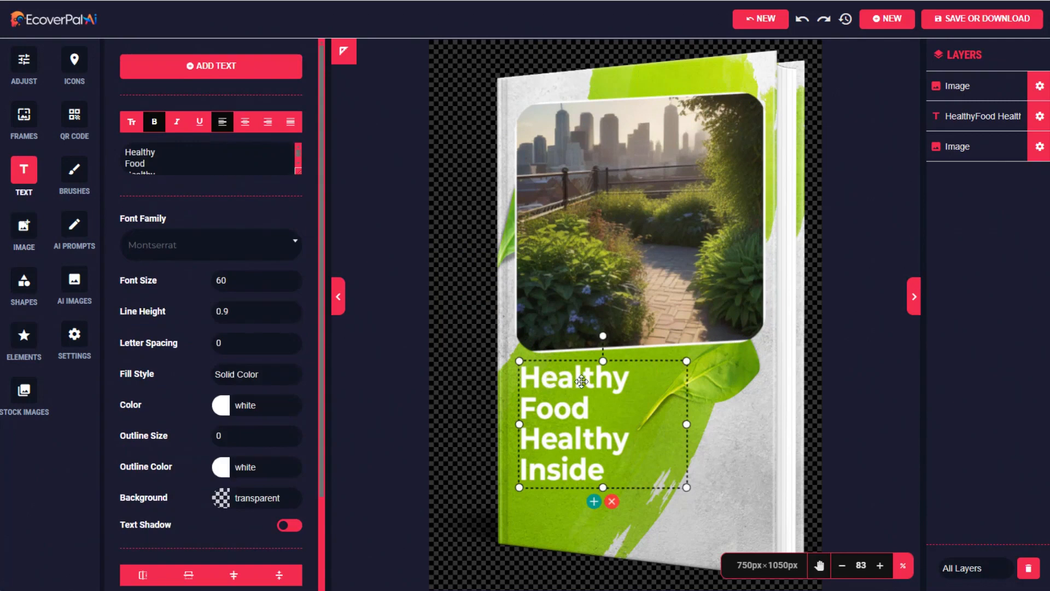
double_click(549, 378)
click(604, 469)
drag(604, 469, 518, 382)
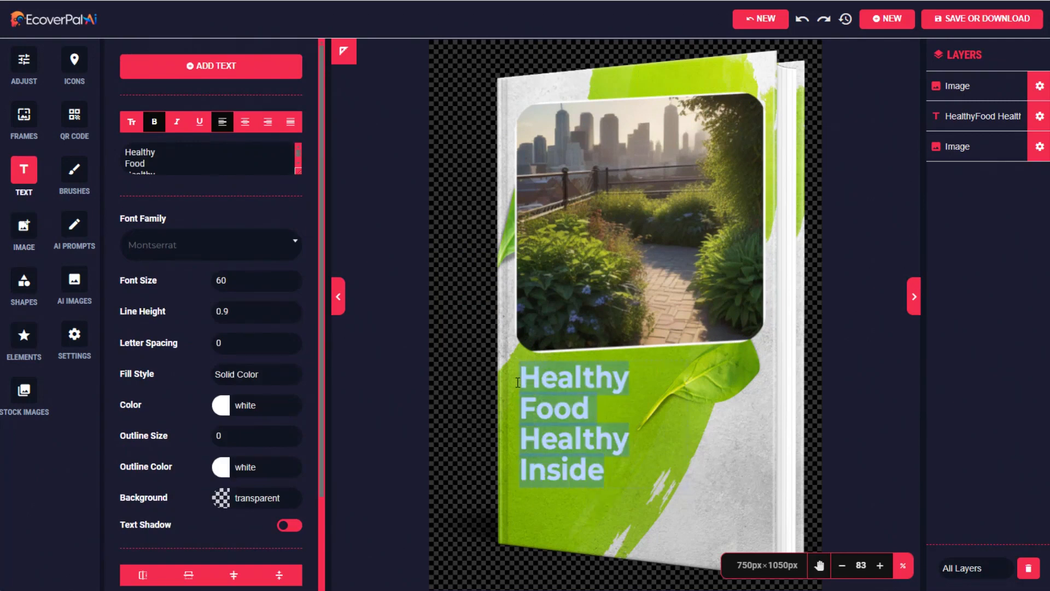
text(The Urban Garden Bible)
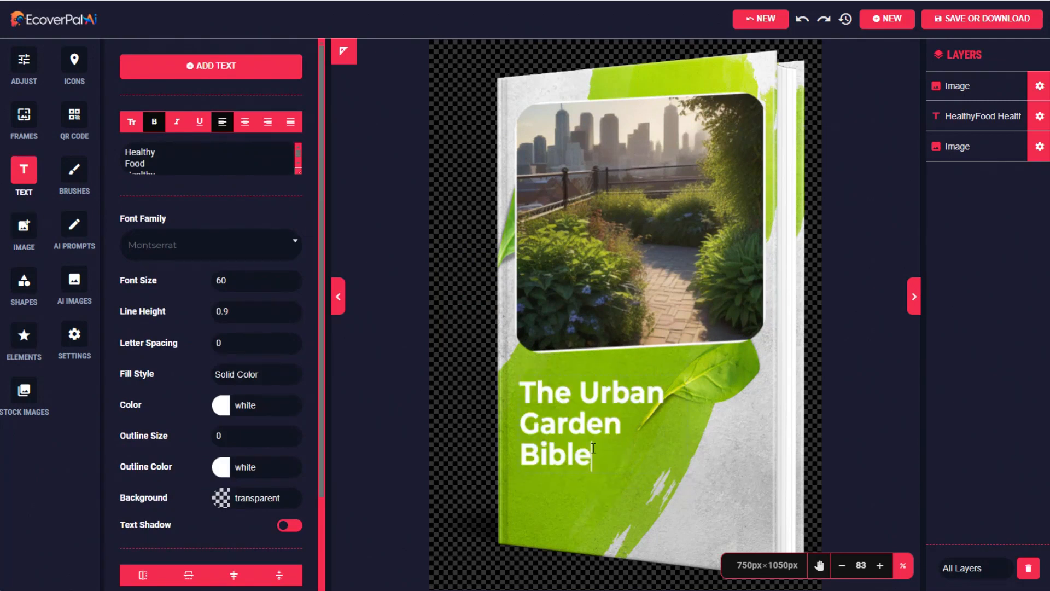
Centre-align the whole title and set its font size to 99.
drag(592, 447, 520, 383)
click(245, 122)
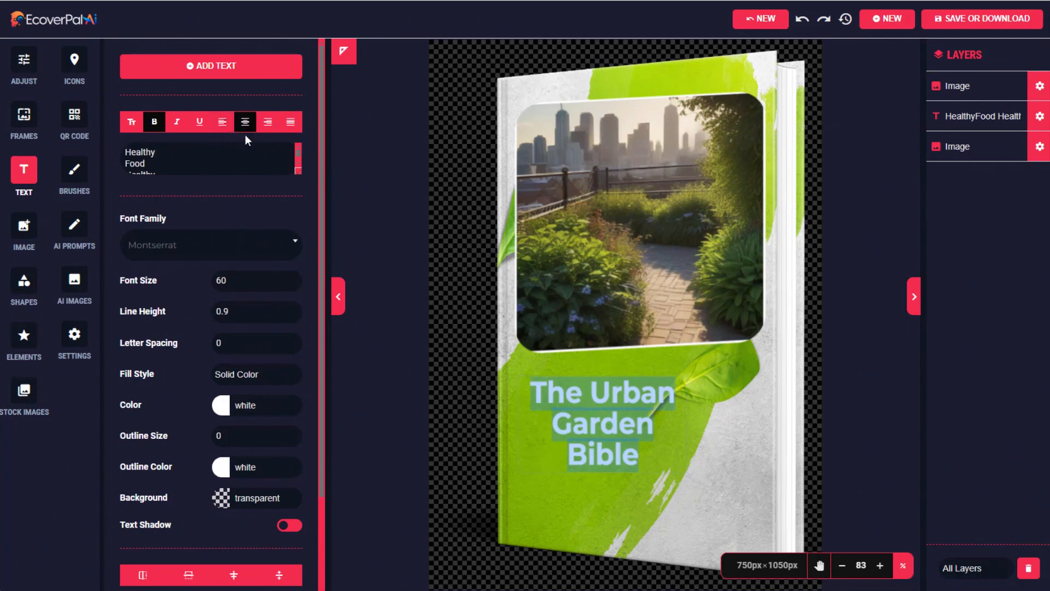
double_click(209, 281)
text(99)
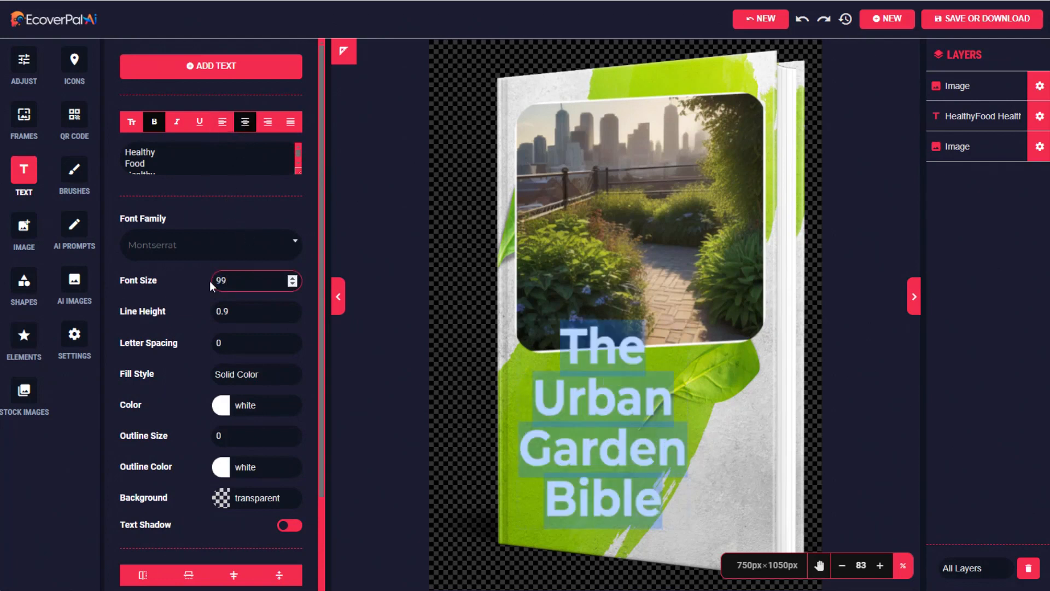
Widen the title box to about the garden image's width, move it just below the image and rotate it to 358.
click(687, 423)
drag(686, 424, 766, 421)
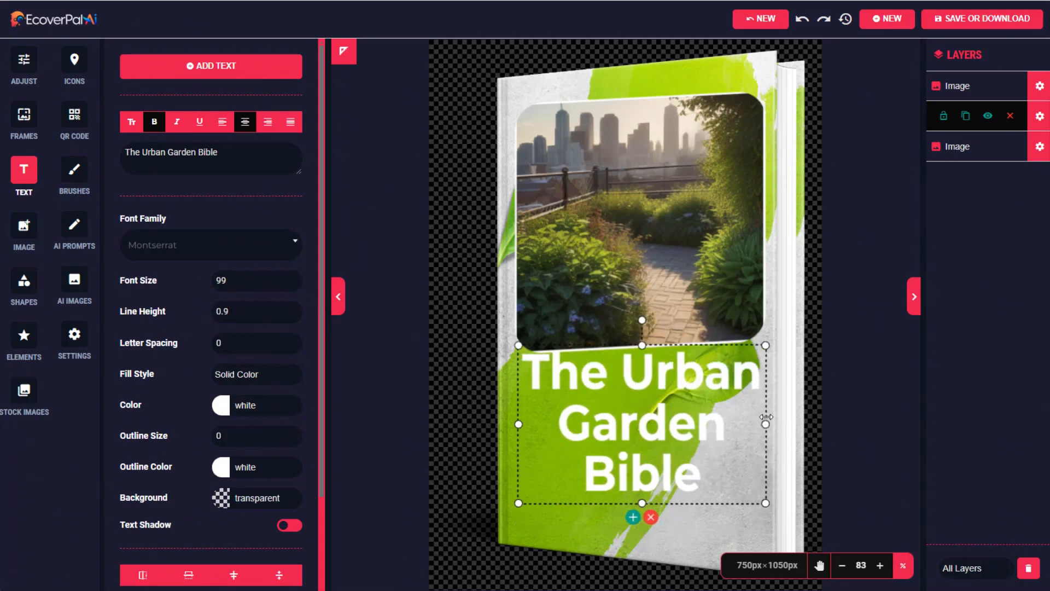
drag(629, 454, 633, 466)
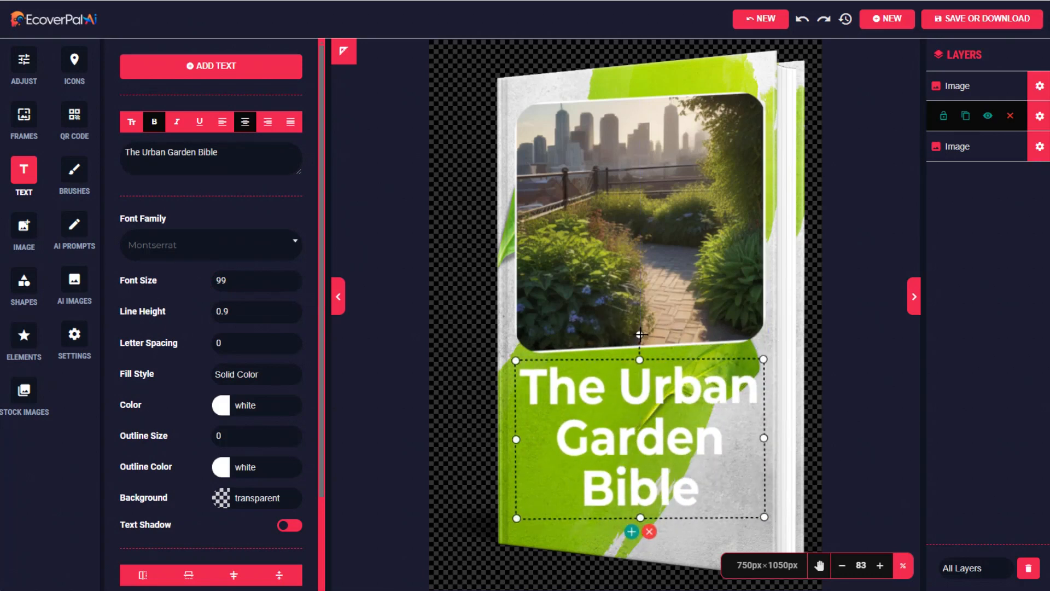
drag(640, 334, 637, 334)
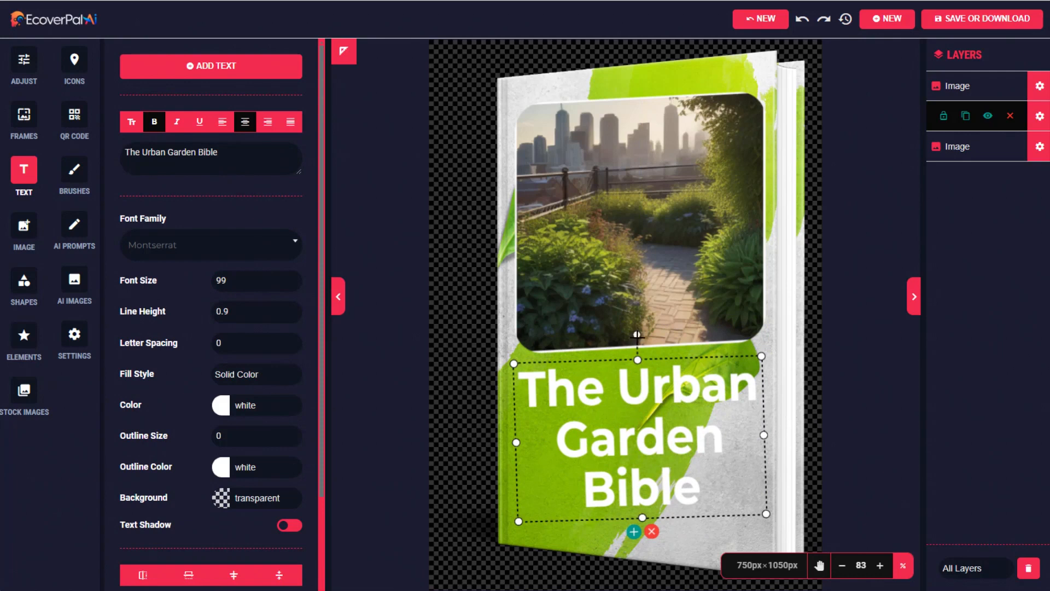
Give the title a black text shadow with blur 24, Offset X 7 and Offset Y 7.
scroll(301, 446, down, 1)
click(286, 481)
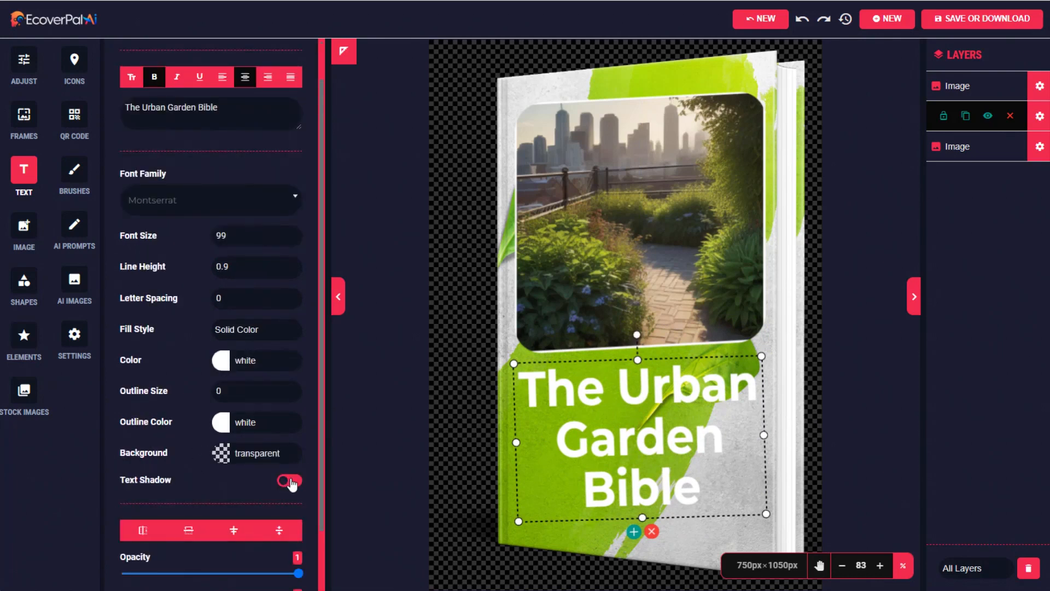
scroll(316, 480, down, 2)
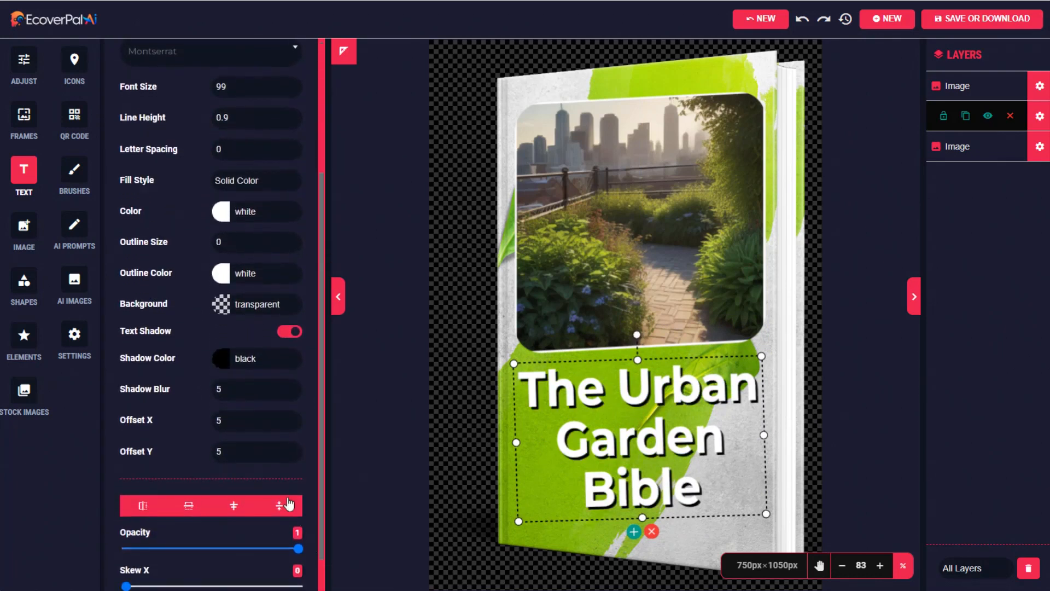
double_click(292, 386)
triple_click(293, 389)
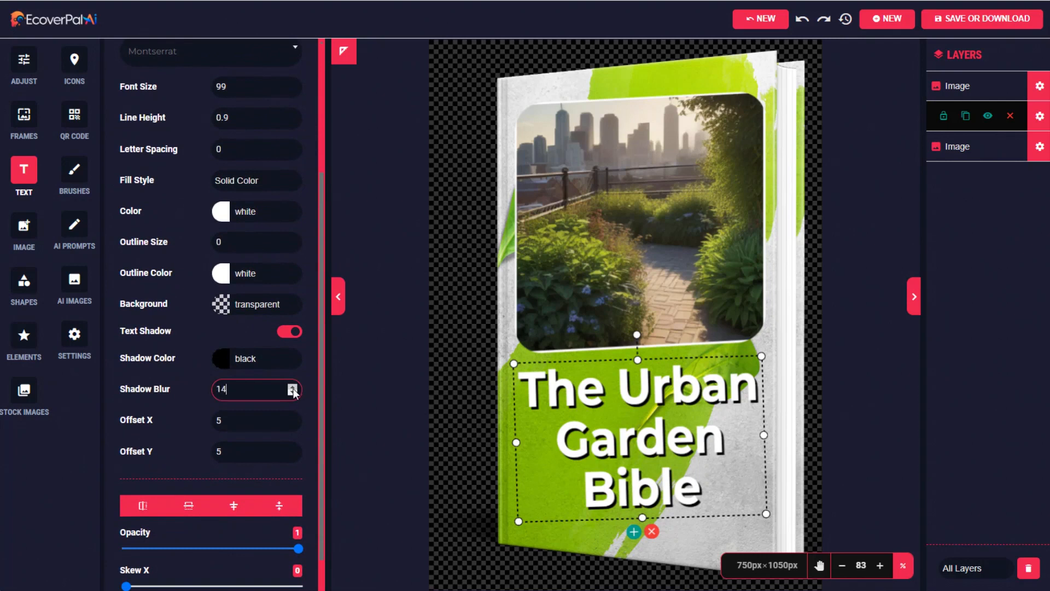
triple_click(293, 387)
triple_click(293, 387)
click(292, 419)
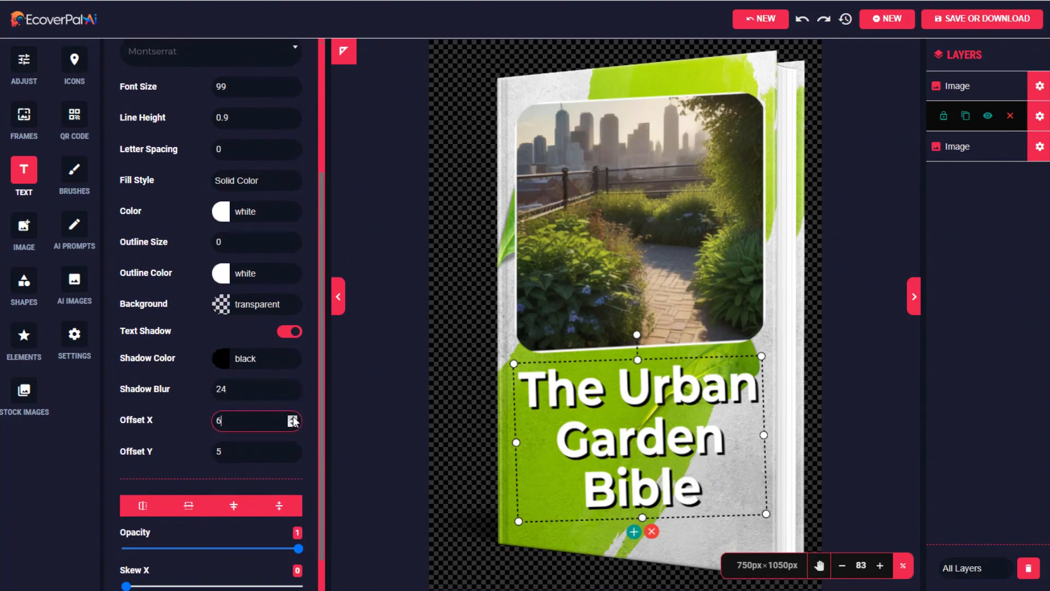
click(292, 419)
click(293, 448)
click(293, 448)
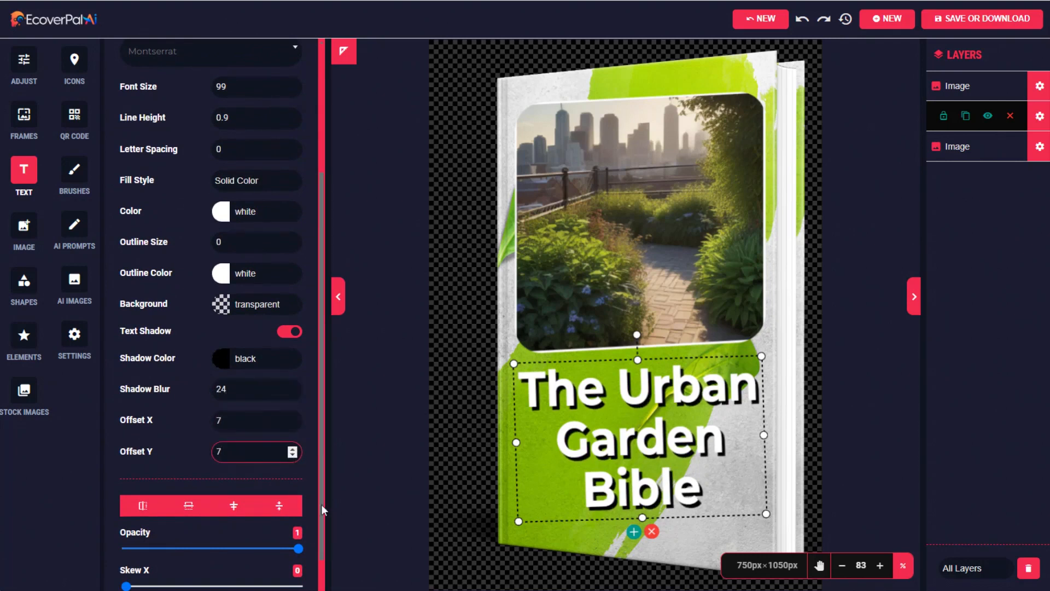
Set the title's Skew X to 175 and Skew Y to 2.
drag(322, 509, 319, 572)
click(127, 494)
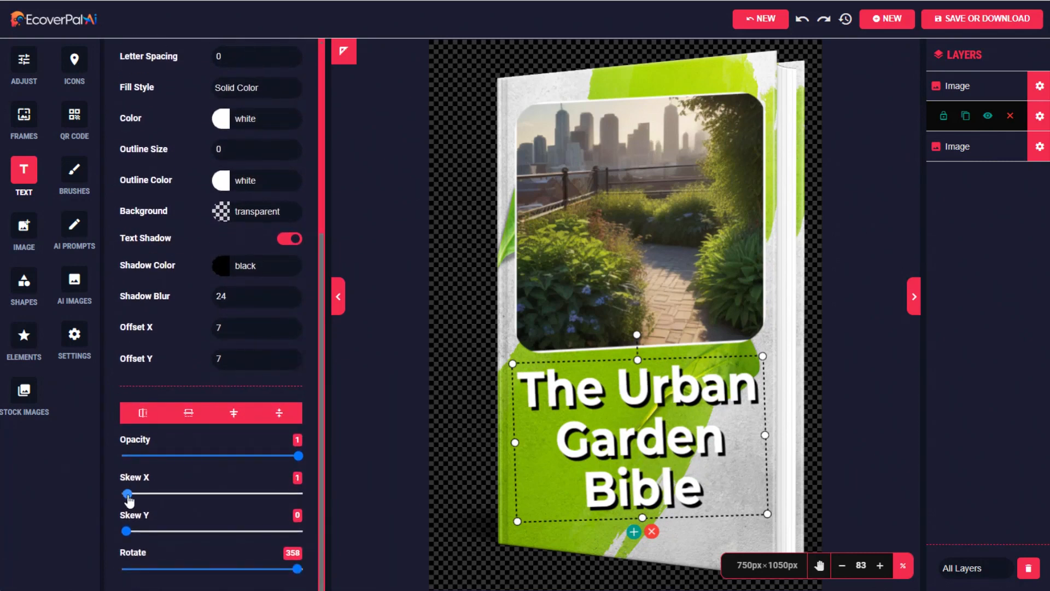
drag(127, 494, 293, 493)
click(128, 531)
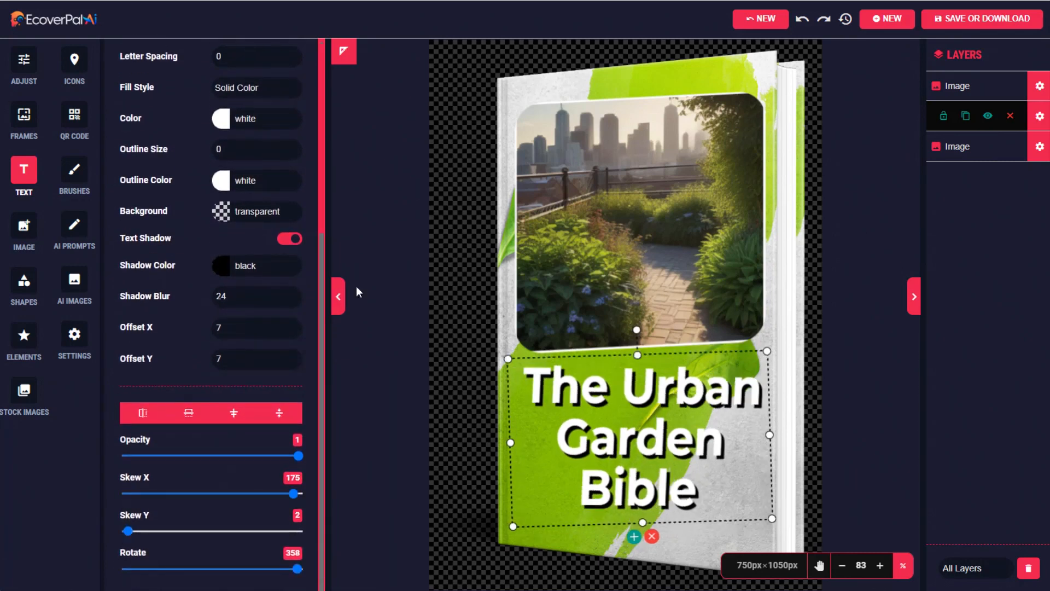
Download the cover as a PNG image at 72 DPI and 100% quality, and close the opened picture.
click(960, 22)
click(663, 198)
click(665, 194)
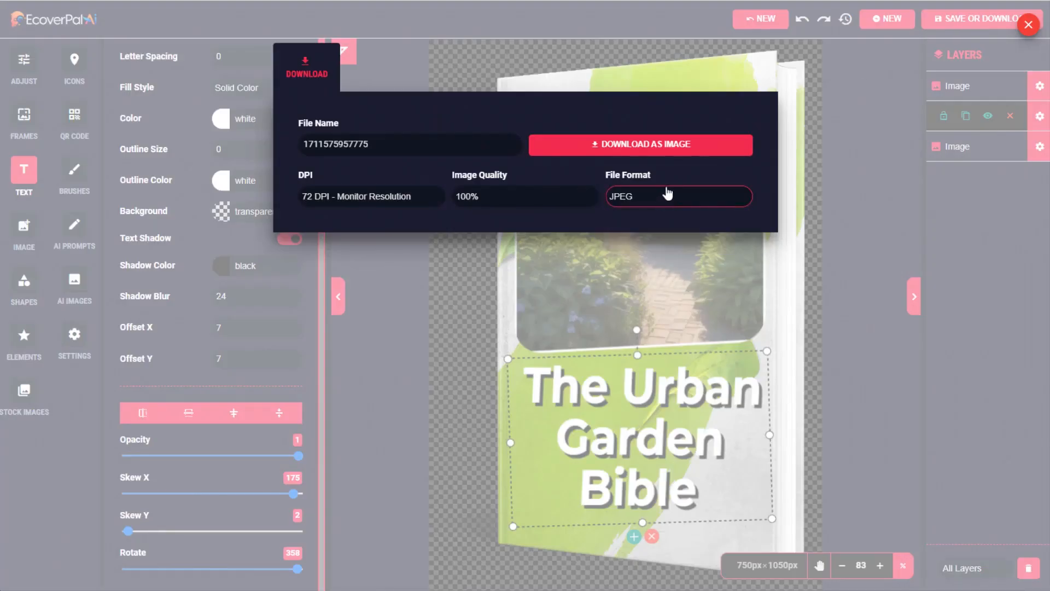
click(649, 201)
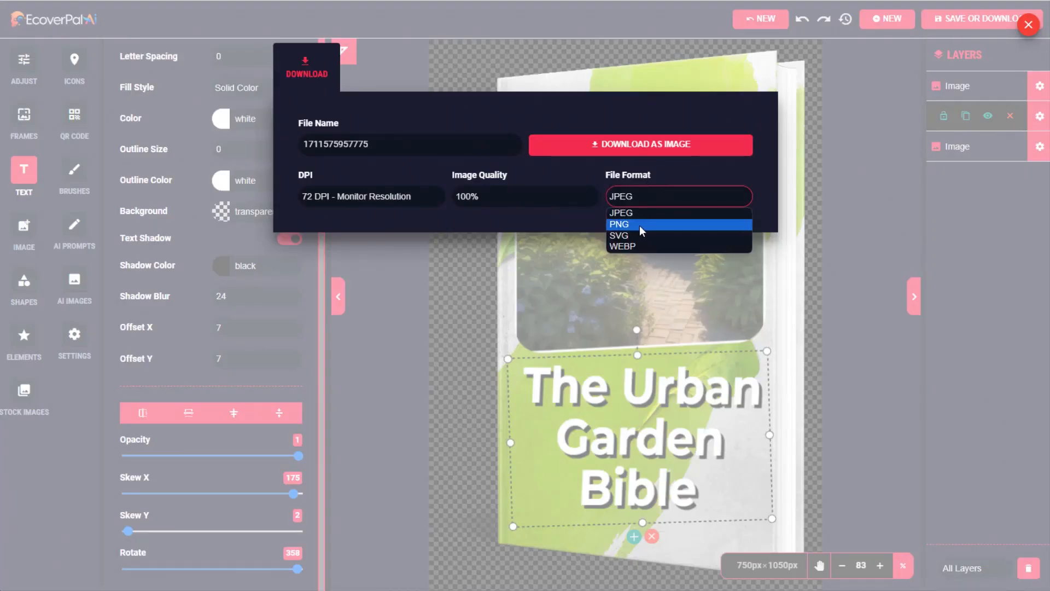
click(639, 225)
click(641, 144)
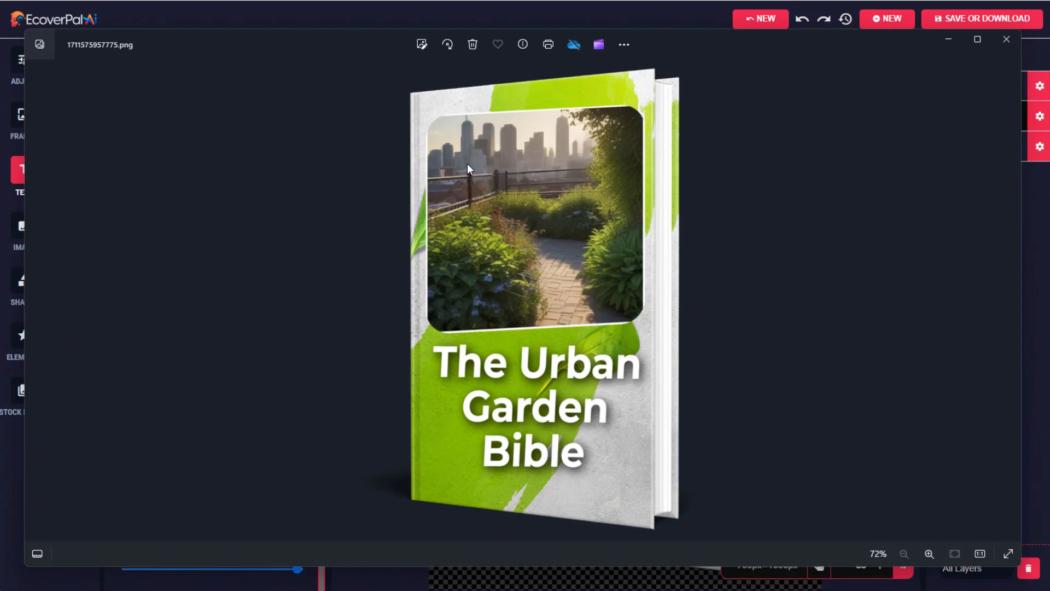
click(1007, 39)
Start a new design from the Search Engine Optimization ebook cover template in the Digital Marketing category.
click(893, 21)
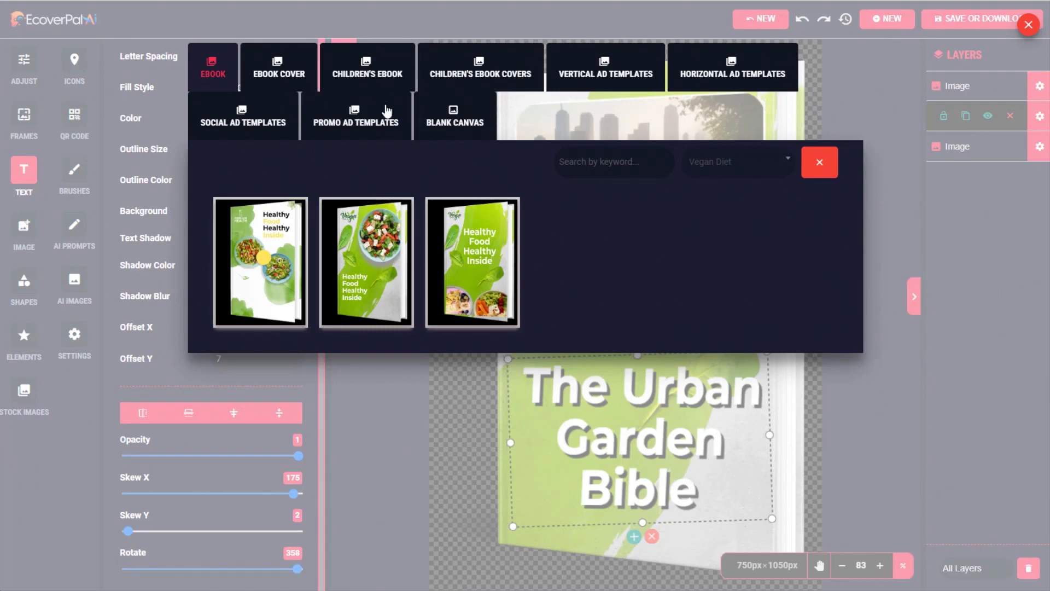
click(277, 74)
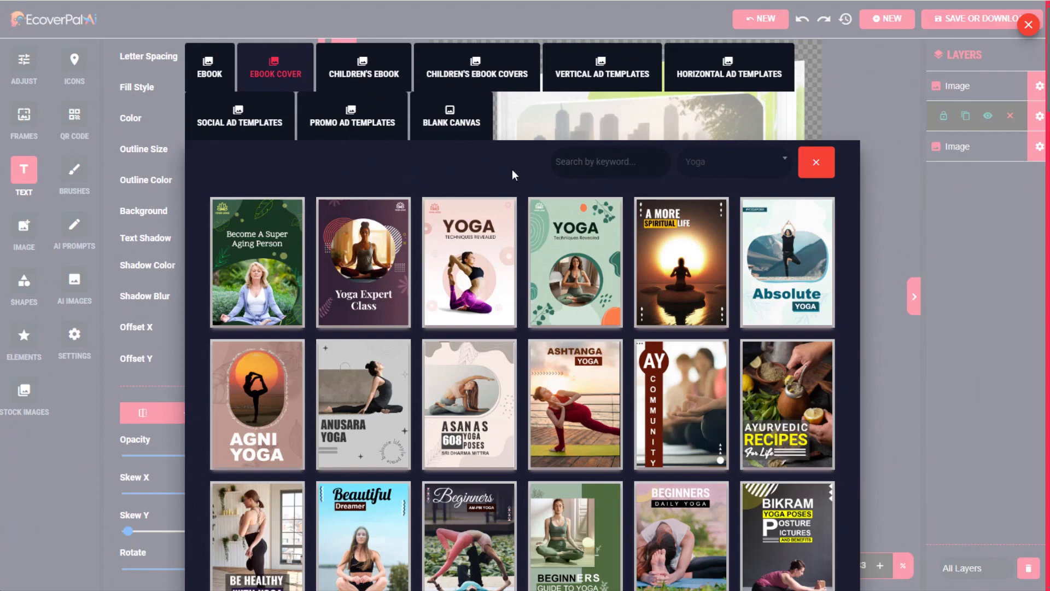
click(810, 166)
click(714, 166)
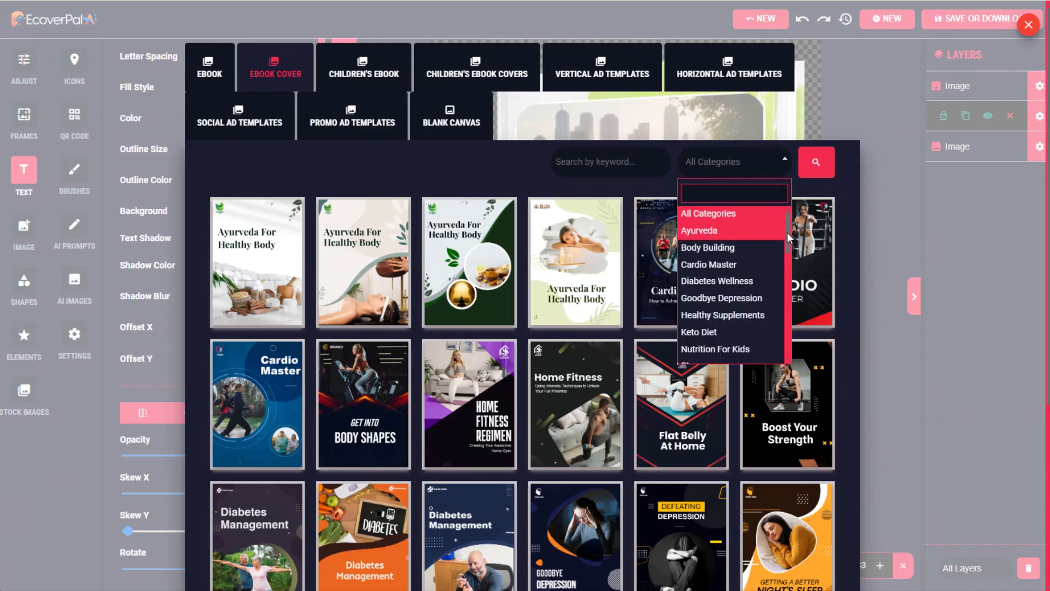
drag(786, 231, 785, 351)
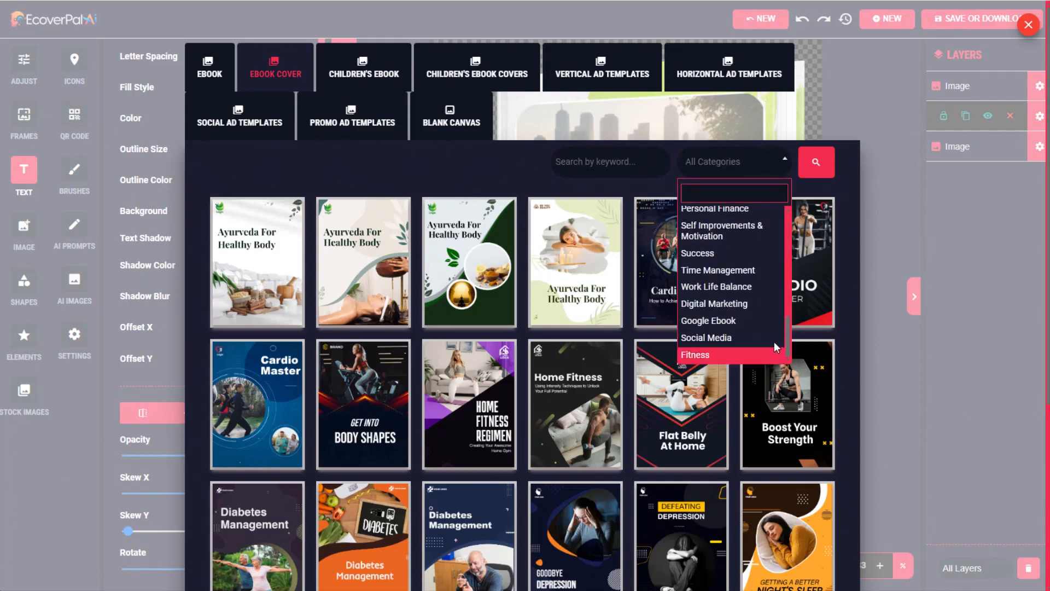
click(711, 304)
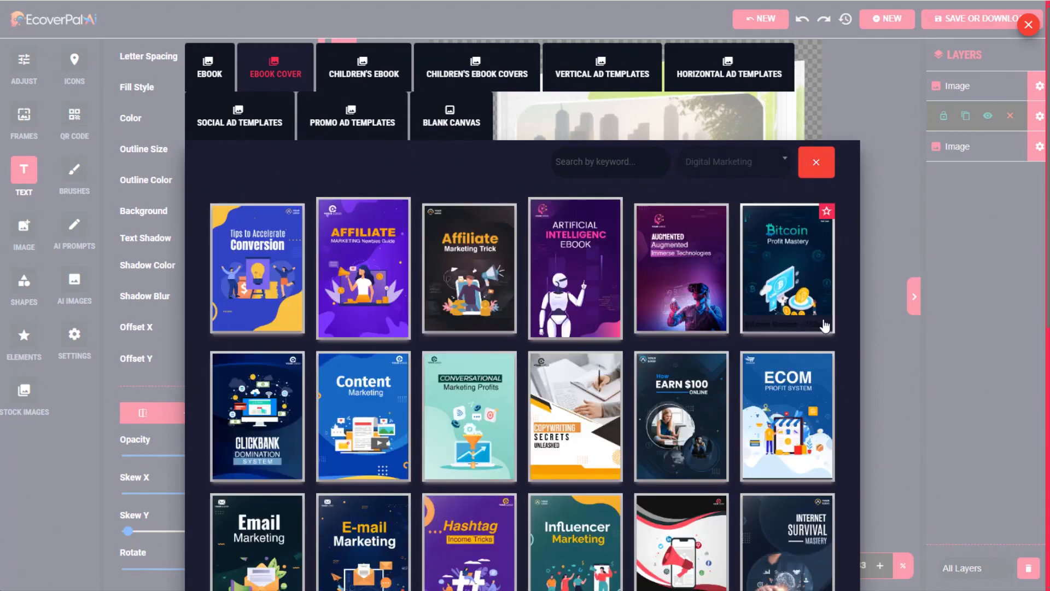
scroll(756, 375, down, 10)
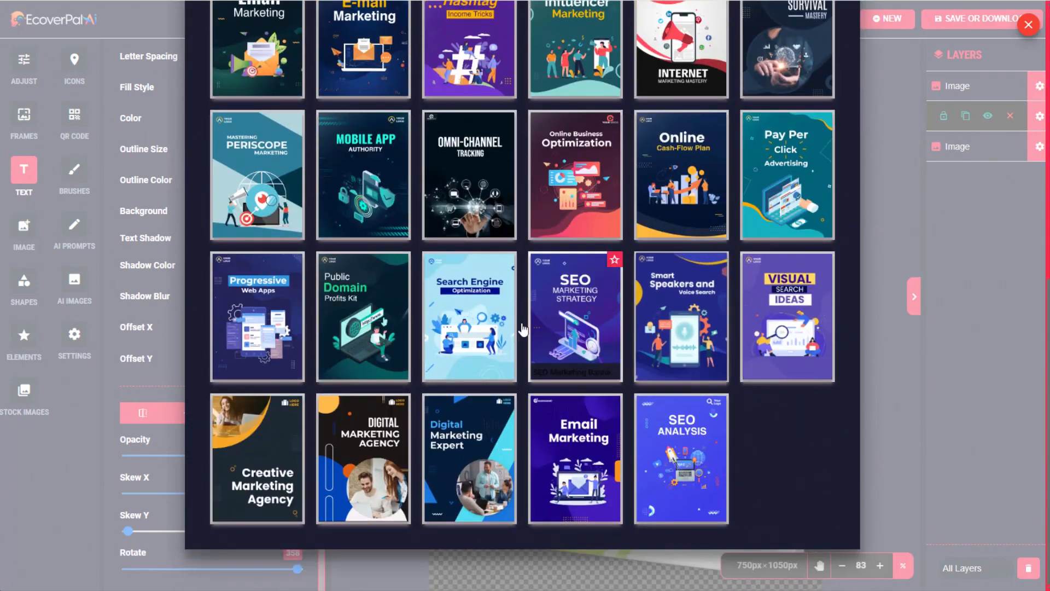
click(462, 296)
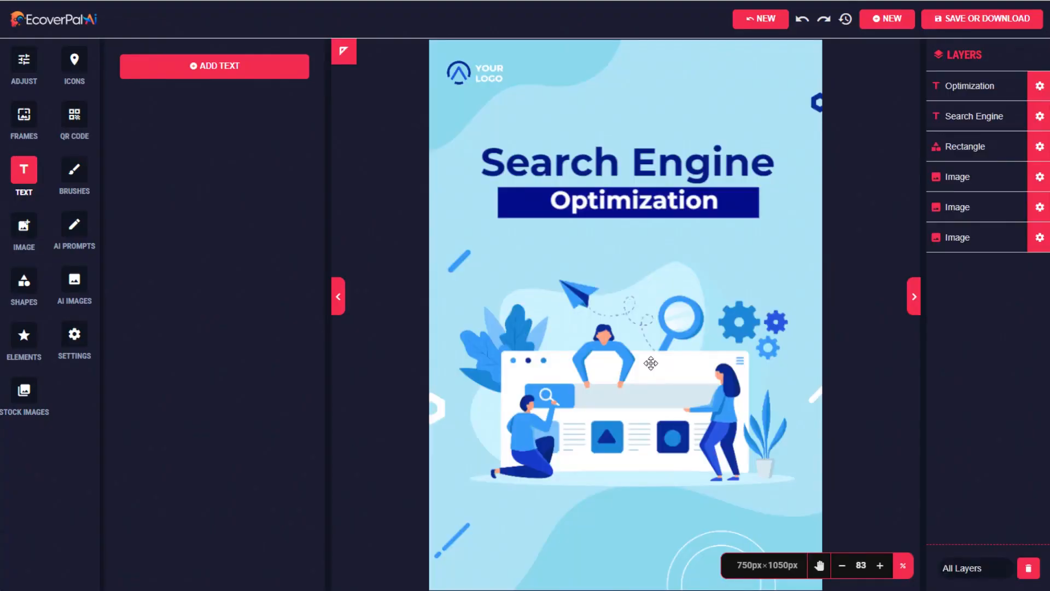
Delete the central illustration and the "Your Logo" image from the template.
click(649, 362)
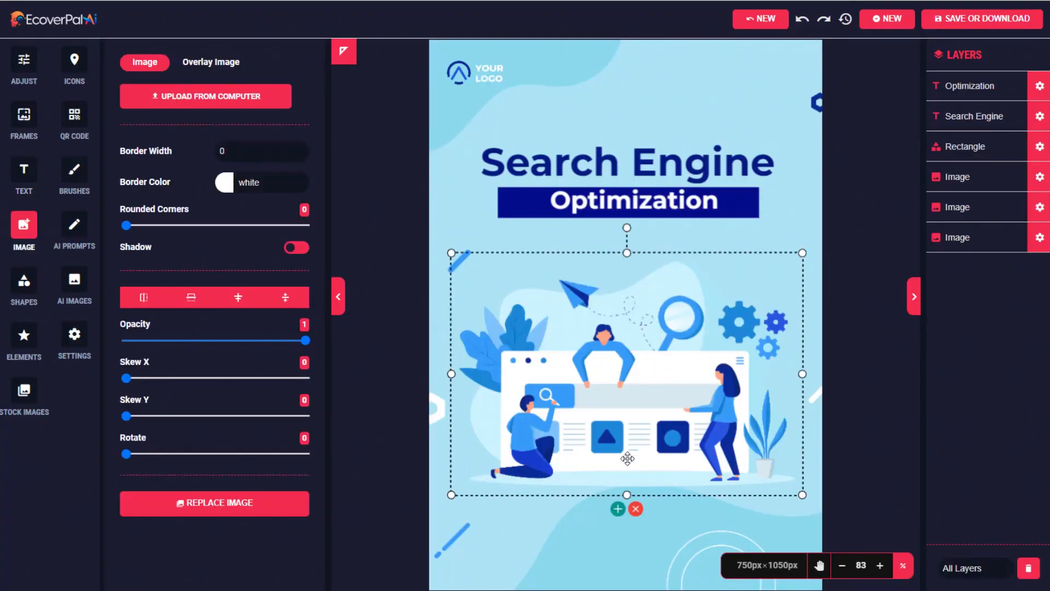
click(635, 509)
click(485, 71)
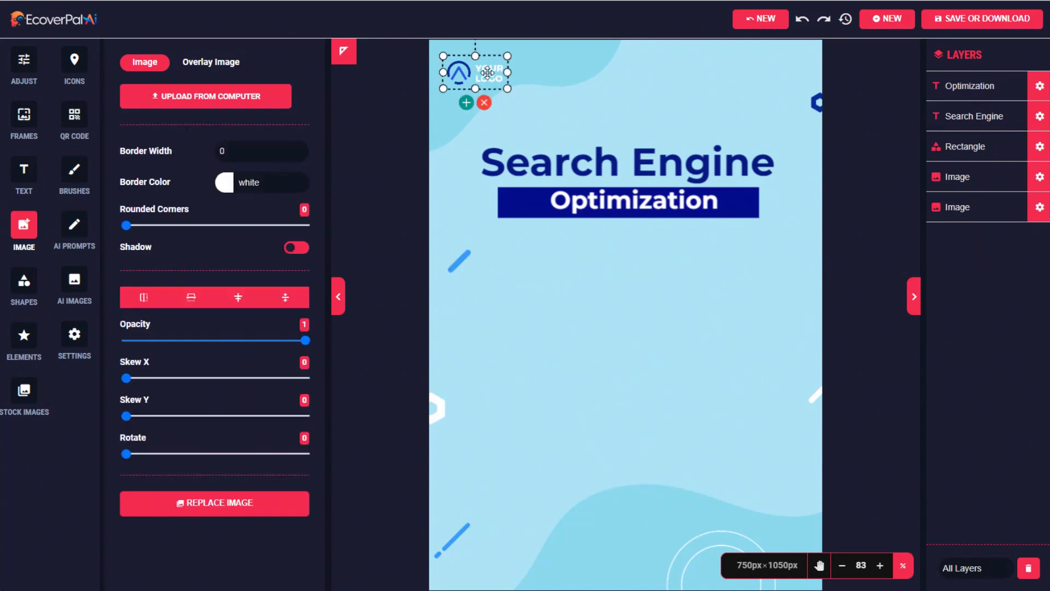
click(484, 103)
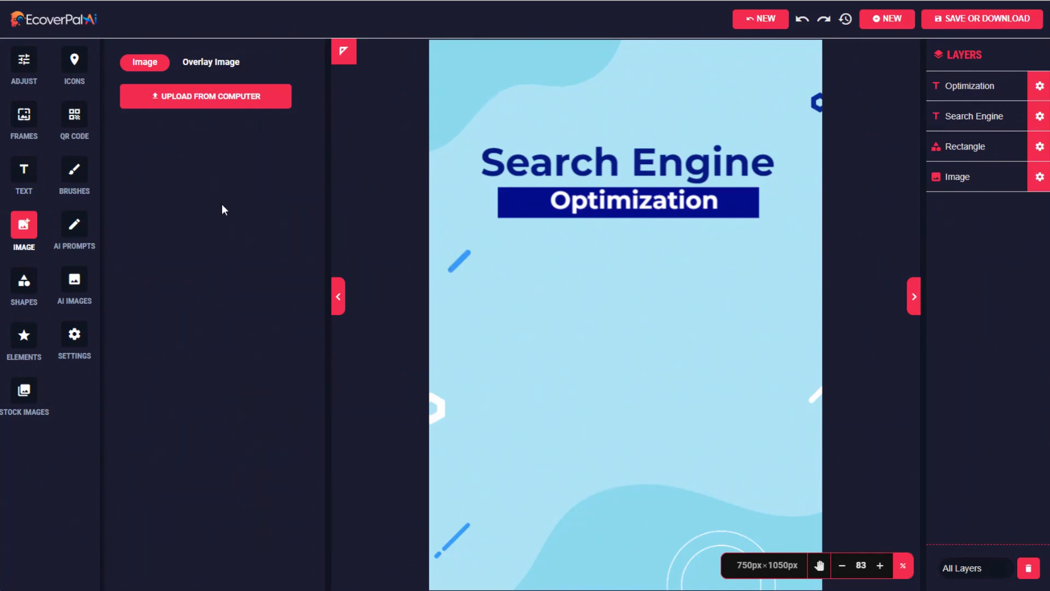
Generate AI prompts from the basic idea "crazy elephant like doctor seuss".
click(76, 227)
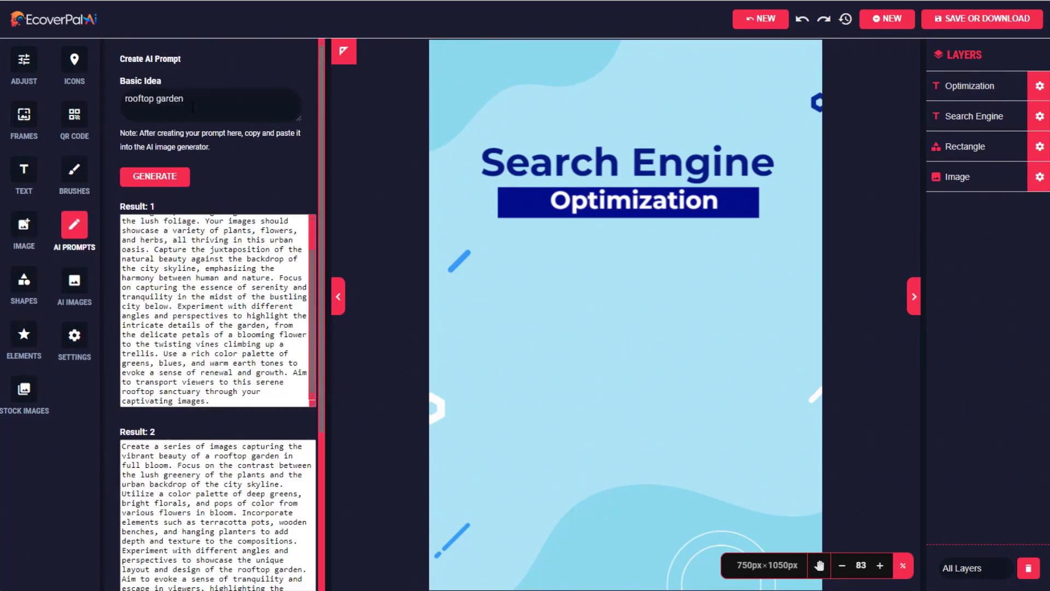
triple_click(263, 116)
text(crazy elephant like doctor seuss)
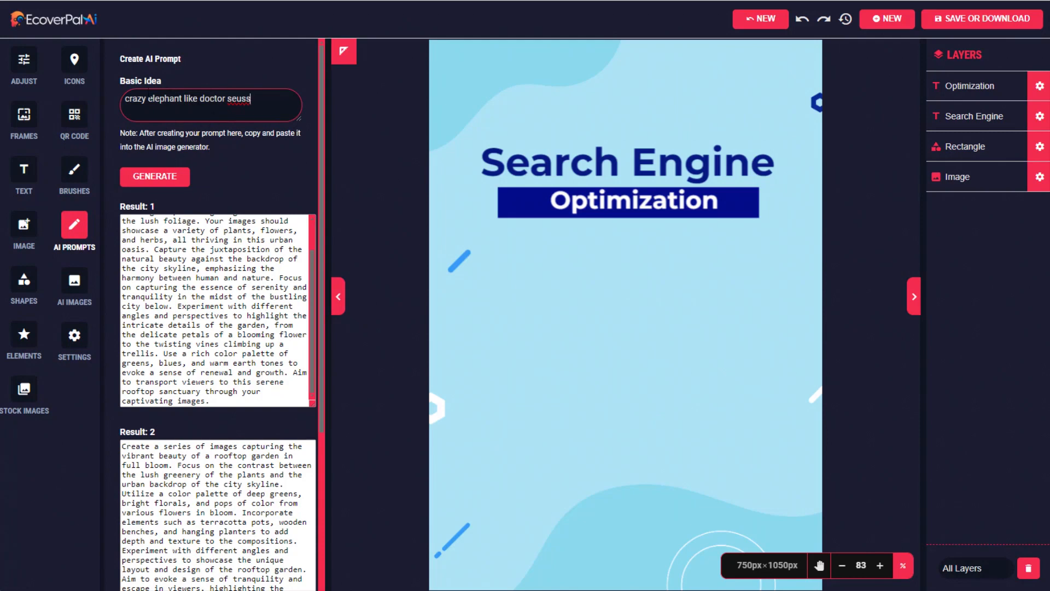
click(159, 175)
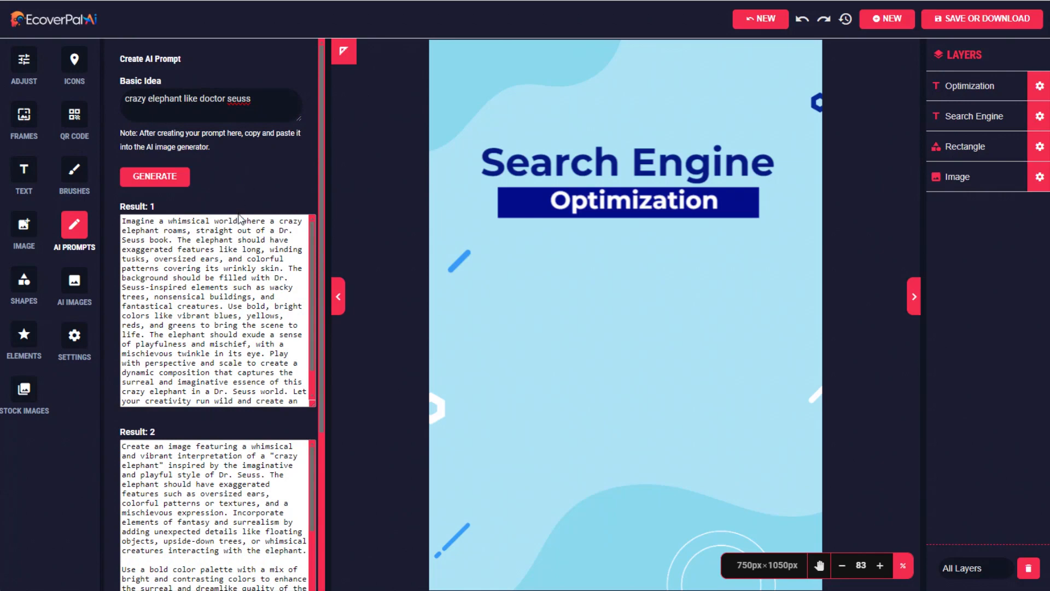
Replace the AI Image Generator's prompt with the complete Result 1 elephant prompt and generate images from it.
drag(134, 222, 304, 405)
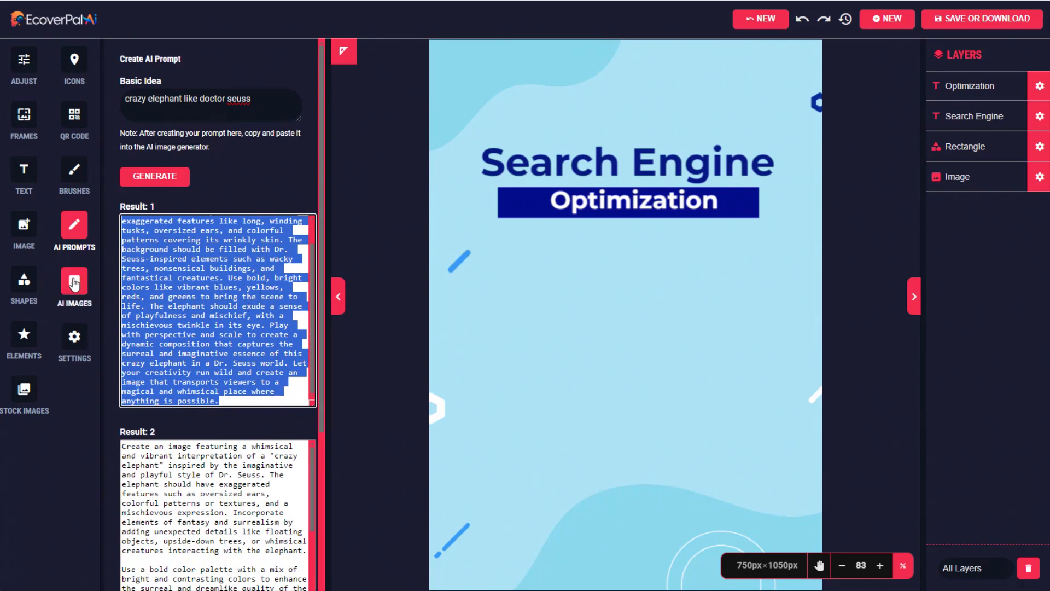
click(75, 283)
drag(216, 119, 112, 78)
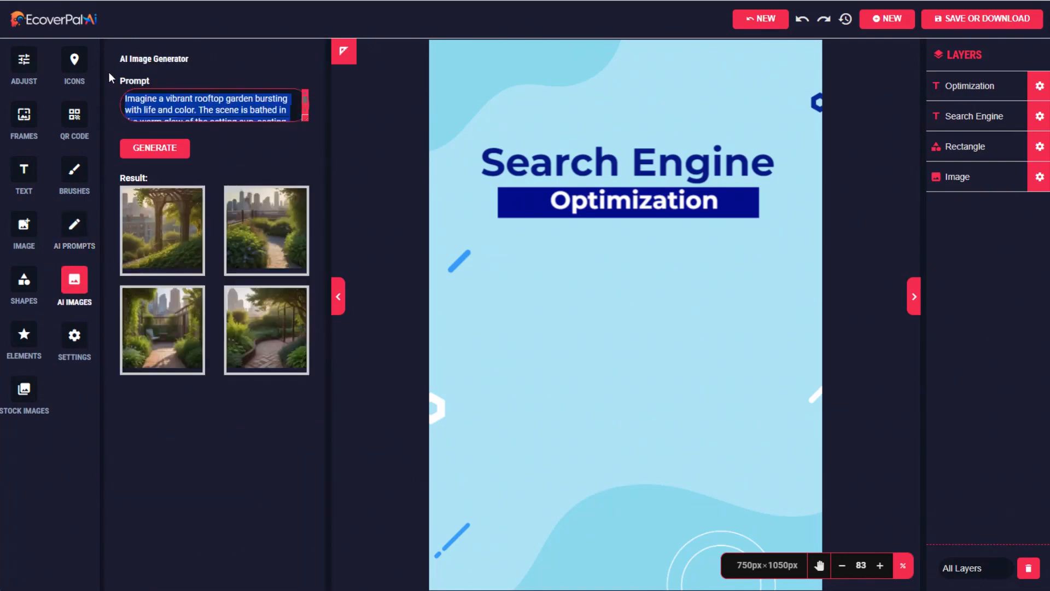
key(ctrl+v)
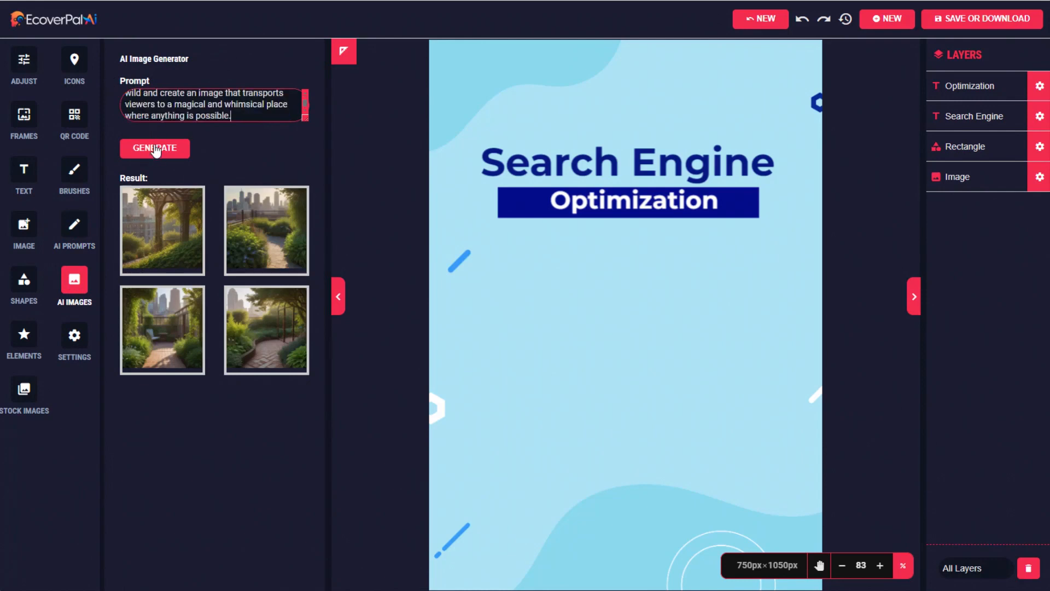
click(155, 149)
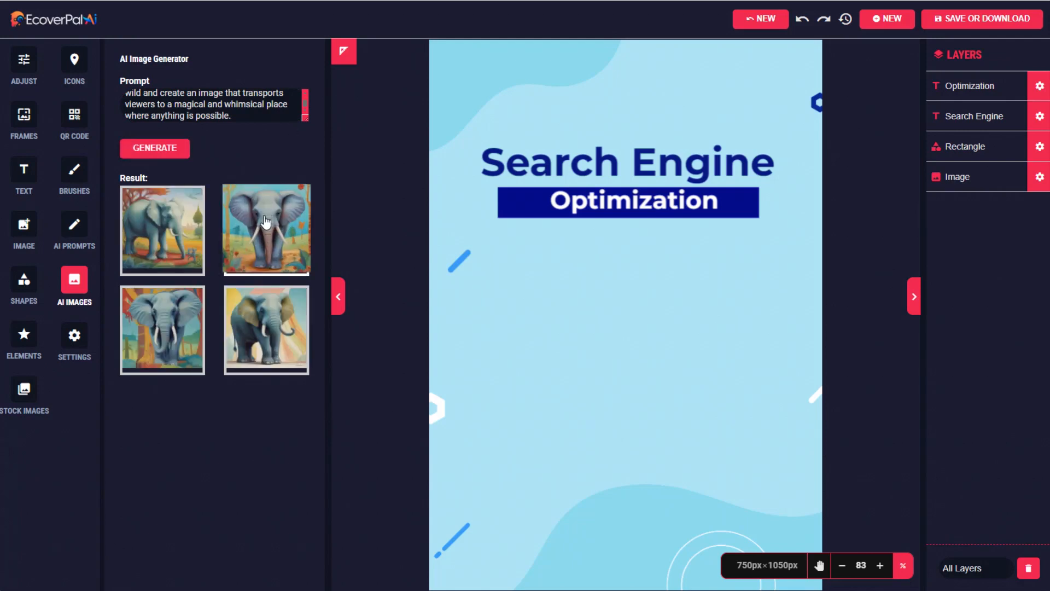
Try the generated front-facing elephant with birch trees on the cover, enlarged beneath the title.
click(265, 221)
drag(593, 297, 558, 317)
drag(707, 476, 784, 554)
Try the generated yellow-eared elephant image on the cover, enlarged over the first elephant.
click(74, 280)
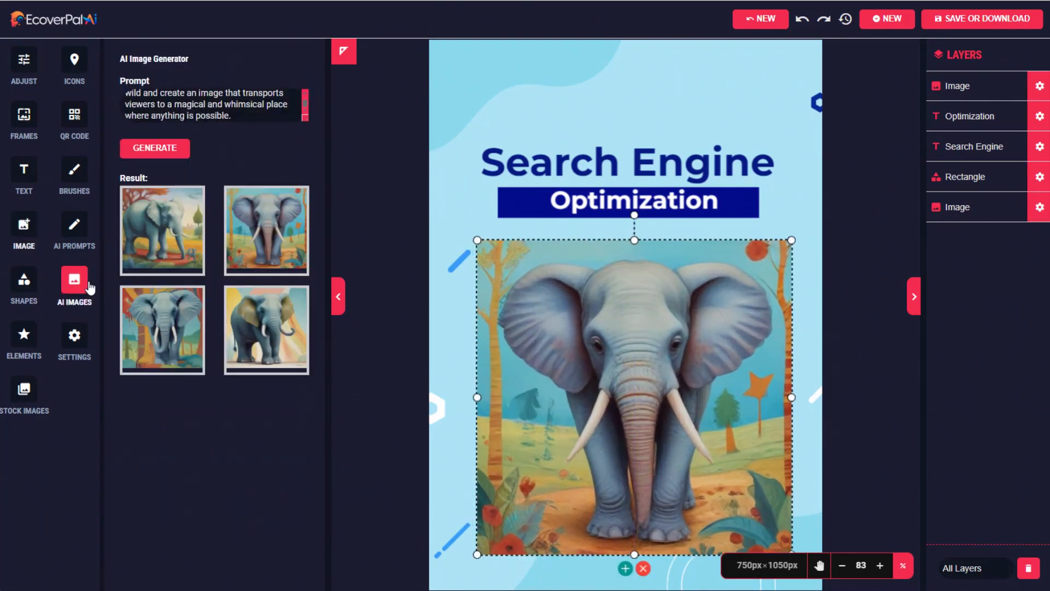
click(258, 320)
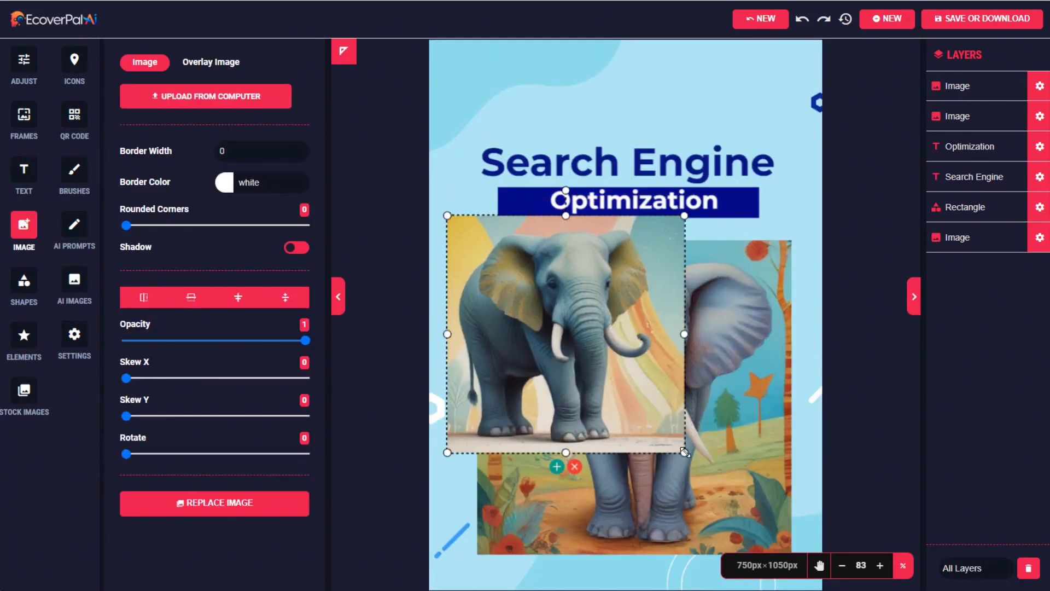
drag(684, 449, 788, 556)
drag(660, 378, 635, 504)
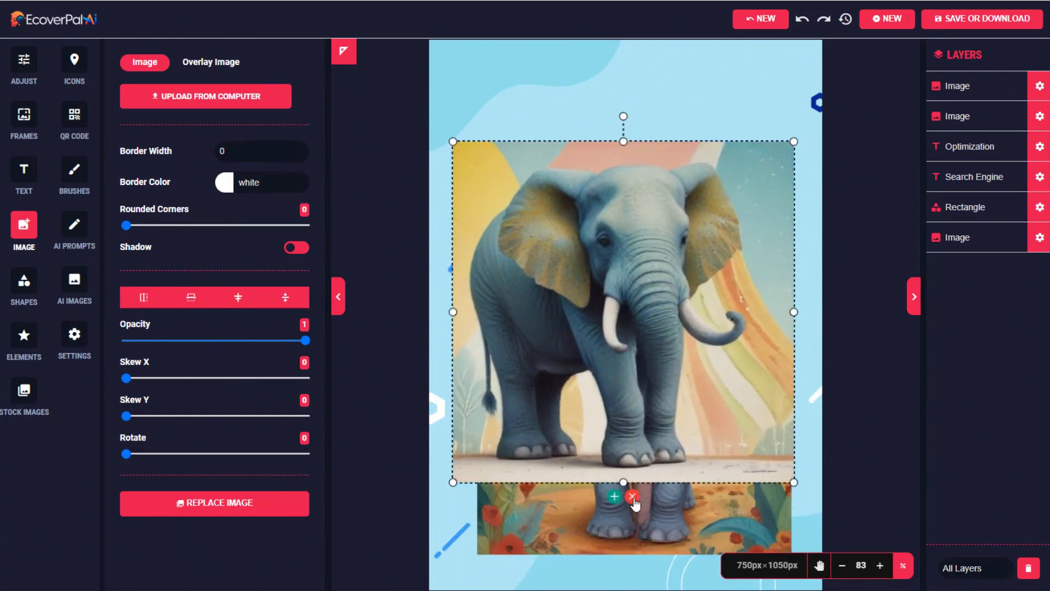
Delete both trial elephant images from the cover.
key(Delete)
click(690, 516)
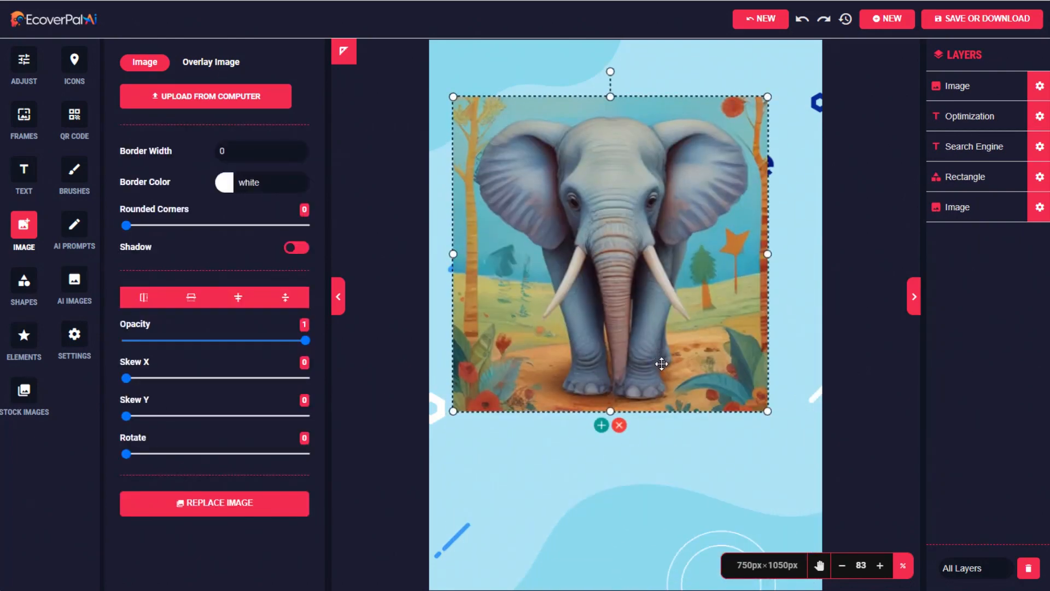
click(622, 425)
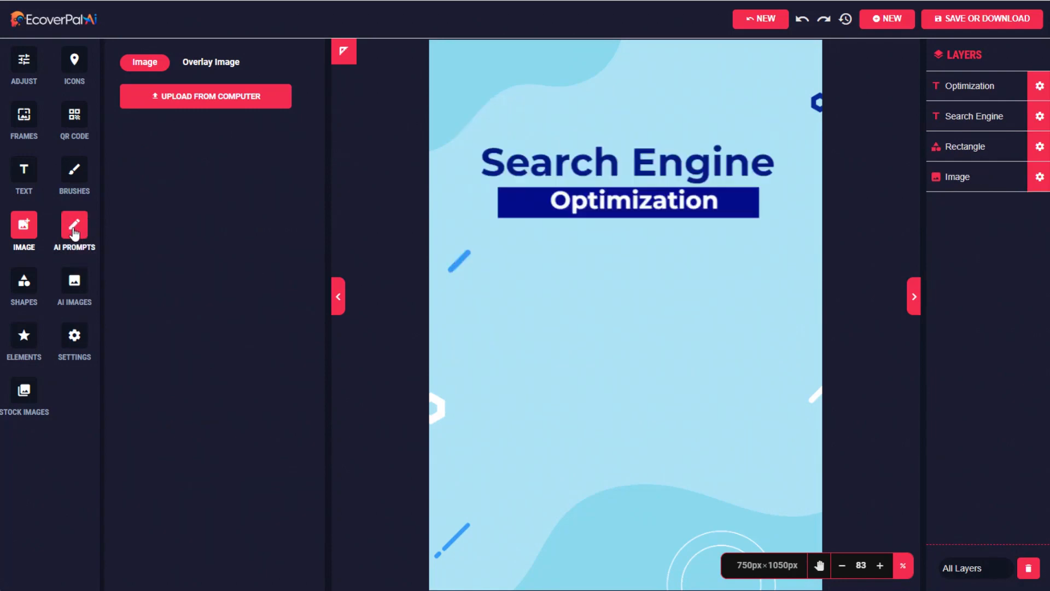
Save the generated yellow-eared elephant and the front-facing elephant with birch trees to the computer as PNG files.
click(74, 280)
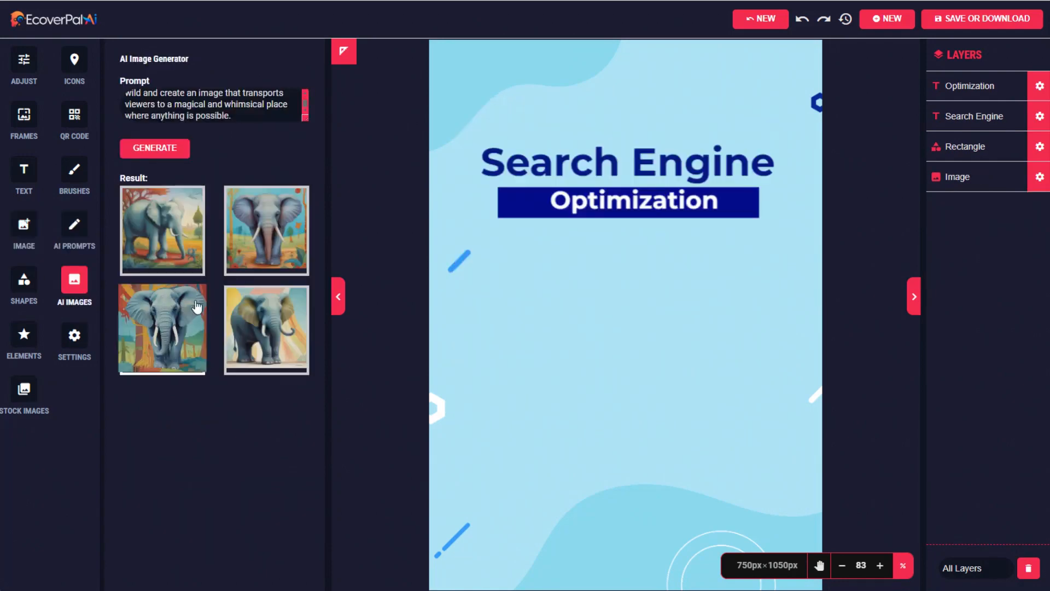
right_click(259, 310)
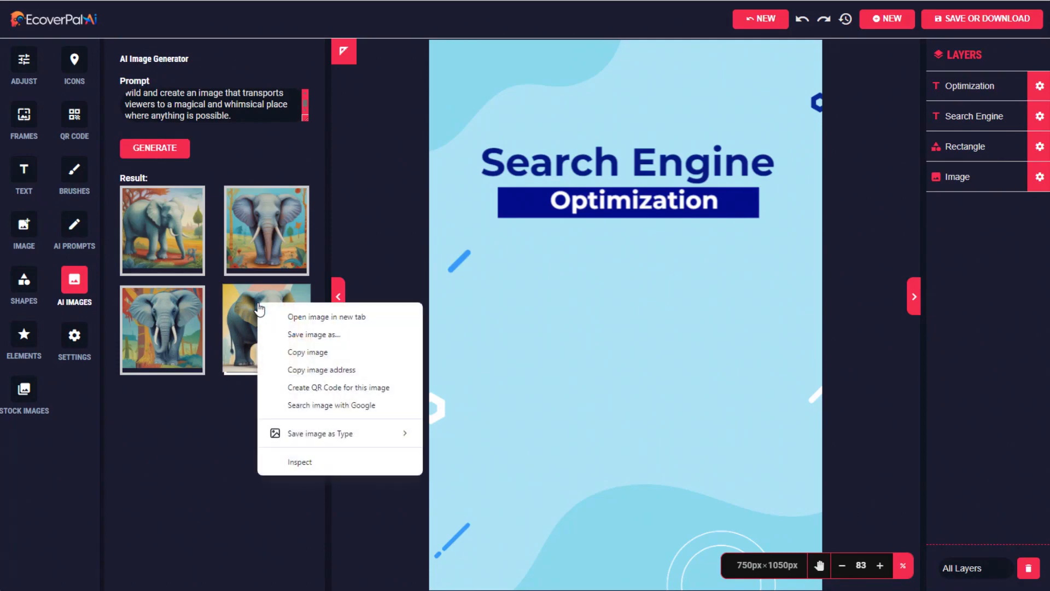
click(314, 335)
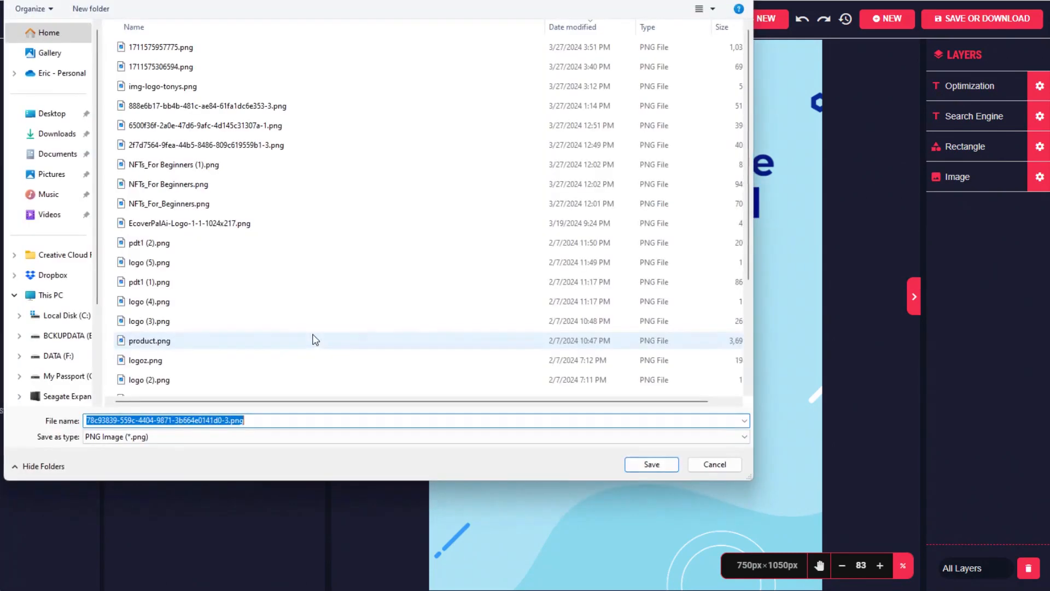
click(664, 465)
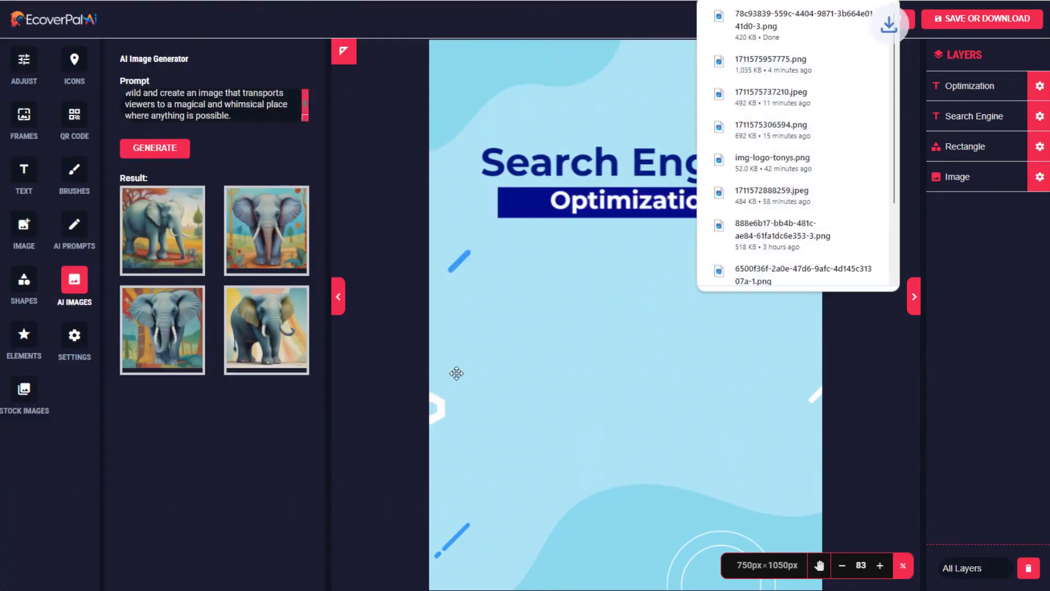
right_click(240, 220)
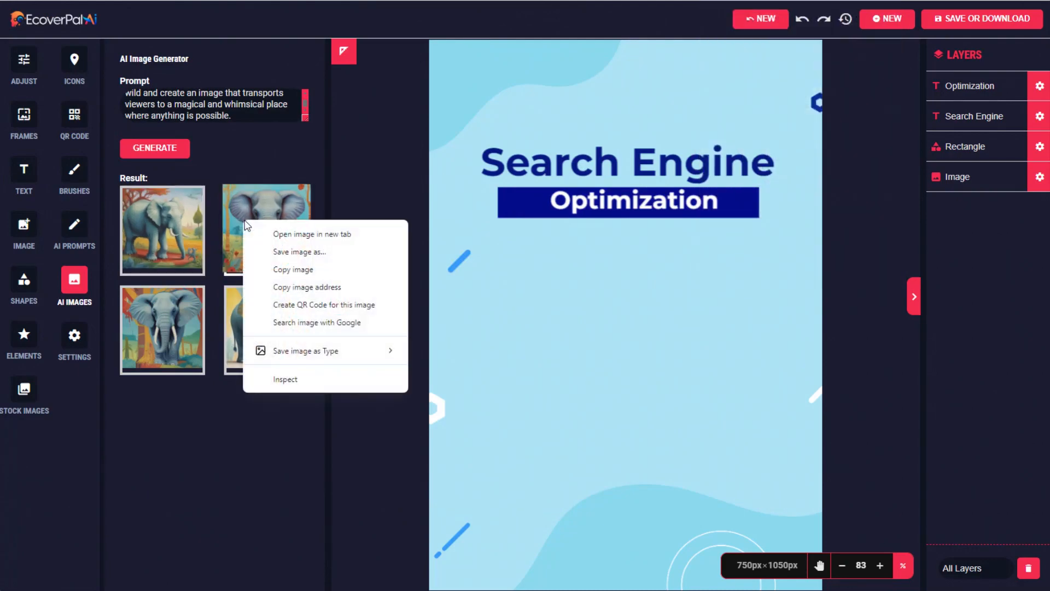
click(280, 252)
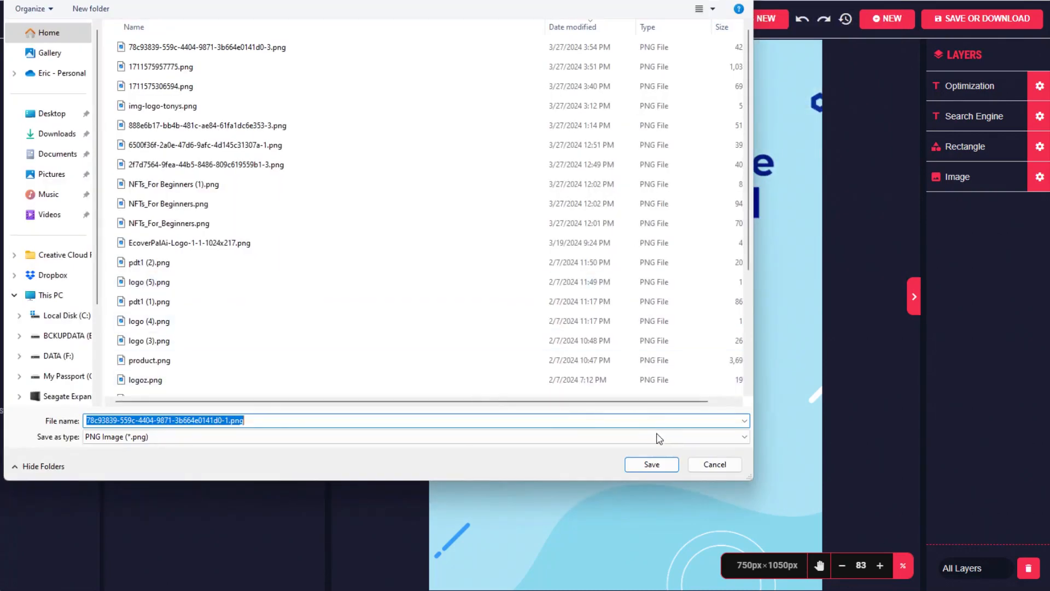
click(652, 464)
Replace the AI Image Generator's prompt with the complete Result 2 elephant prompt and generate new images.
click(80, 229)
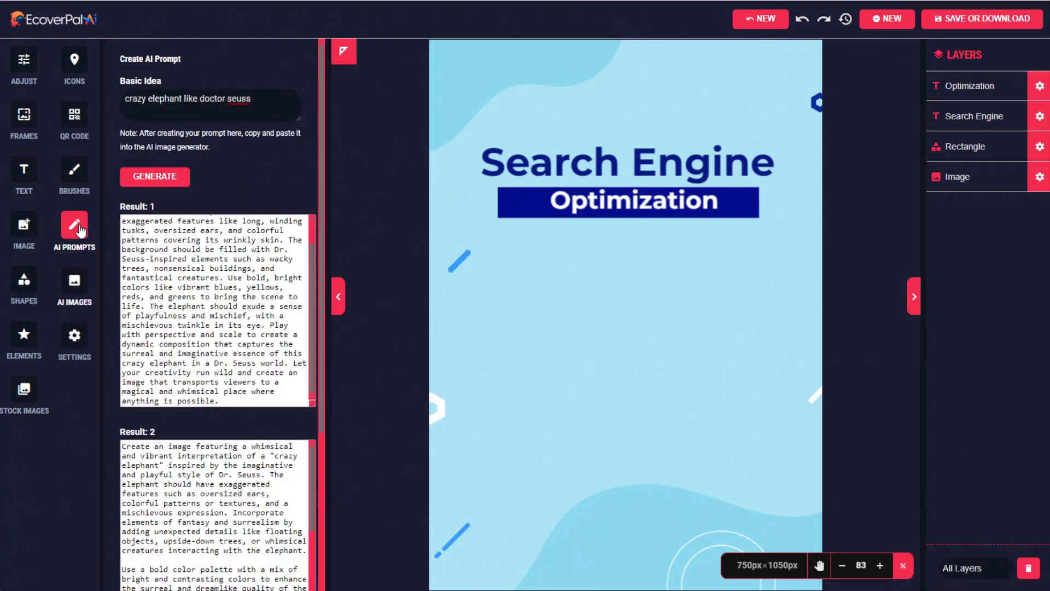
scroll(299, 375, down, 5)
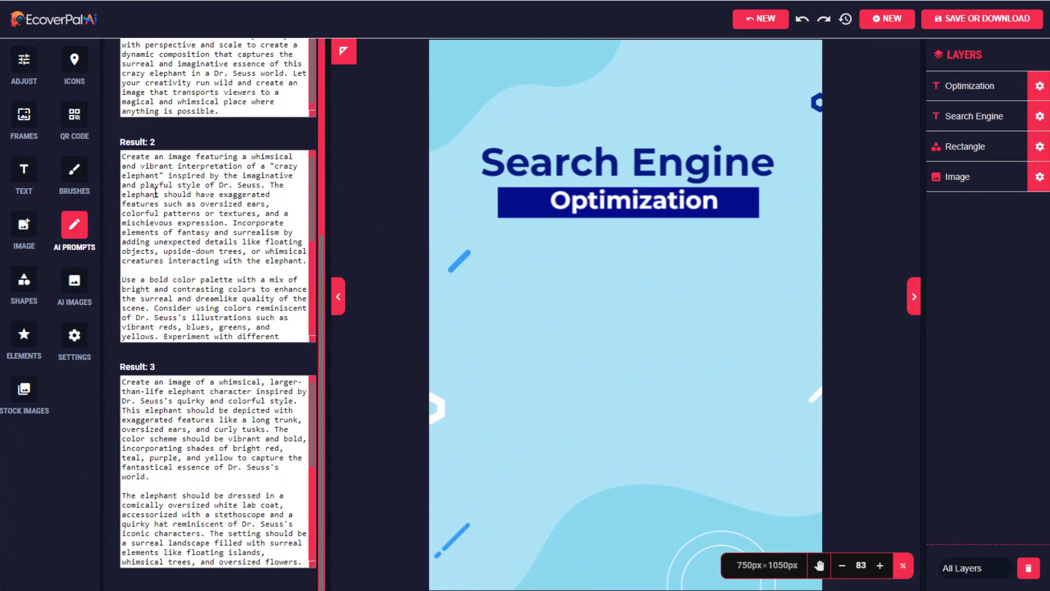
drag(123, 157, 279, 369)
click(75, 280)
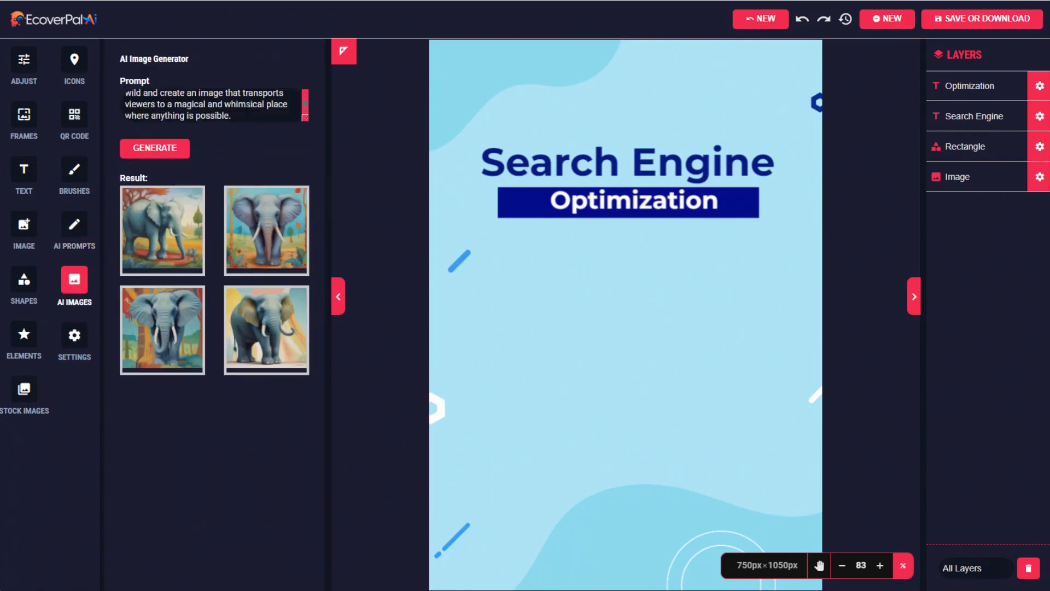
click(279, 109)
key(ctrl+a)
key(ctrl+v)
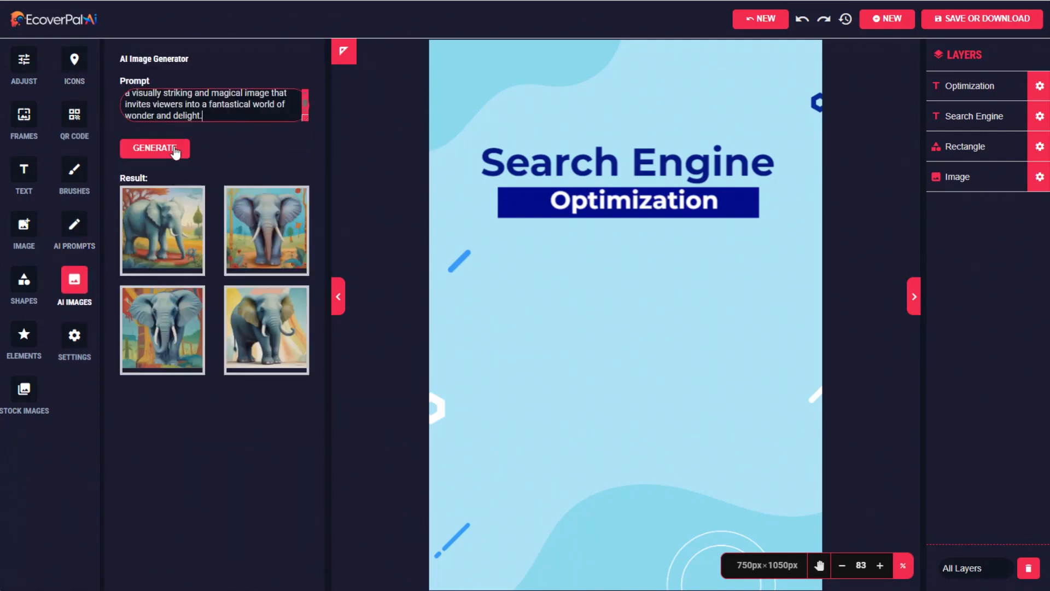
click(175, 151)
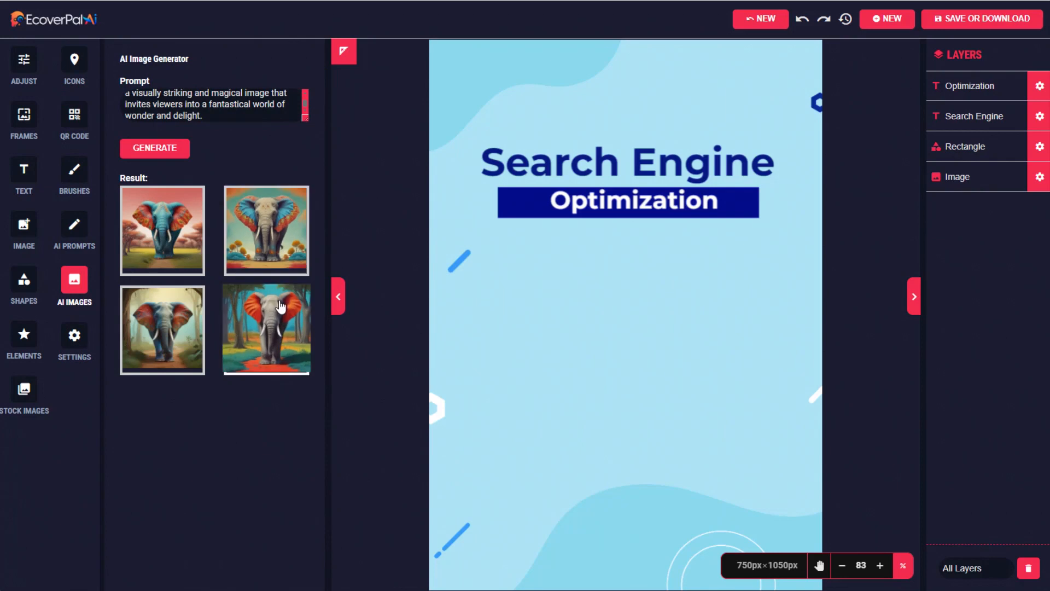
Add the teal elephant with patterned red ears to the cover, enlarged and centred beneath the blue title bar.
click(161, 226)
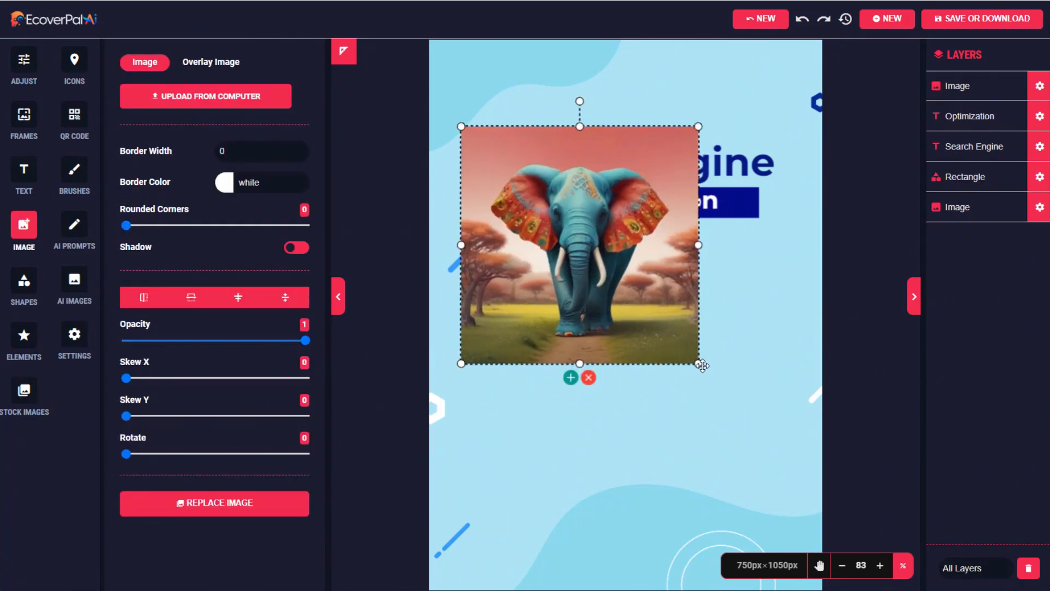
drag(702, 365, 796, 464)
drag(603, 208, 584, 297)
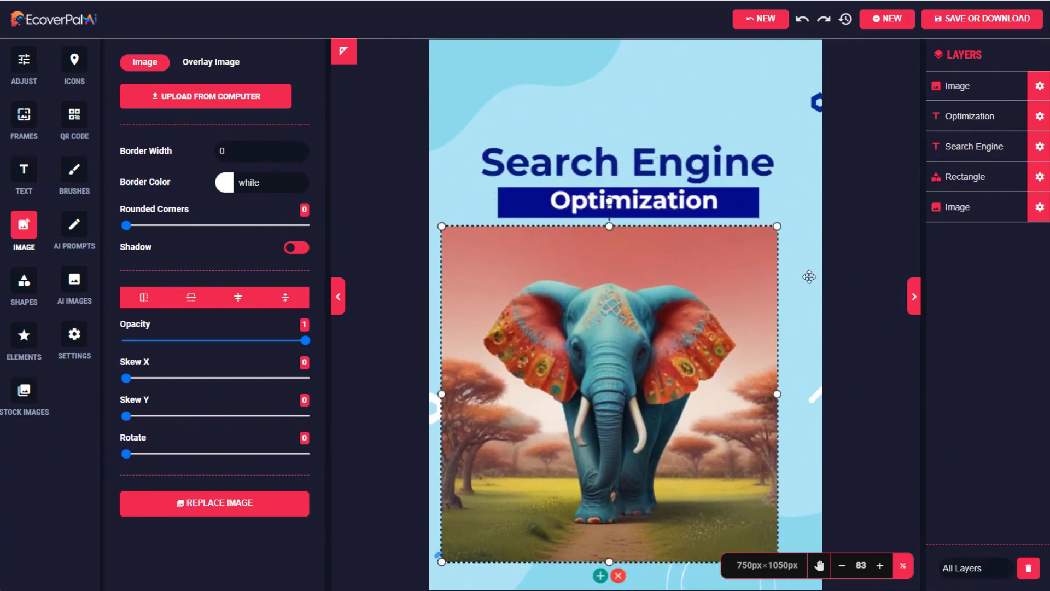
drag(777, 226, 805, 200)
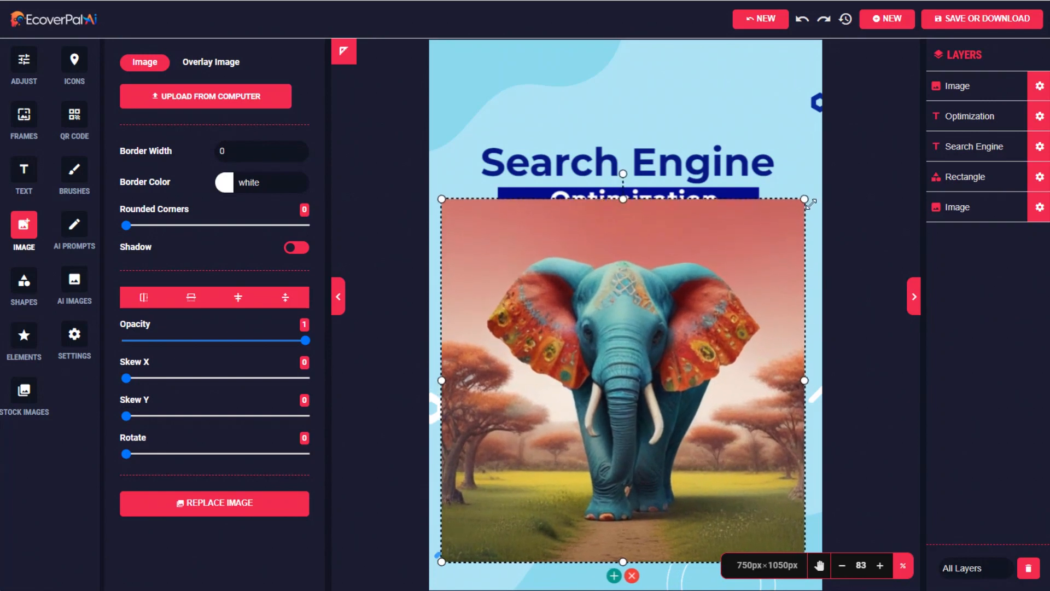
drag(699, 283, 698, 314)
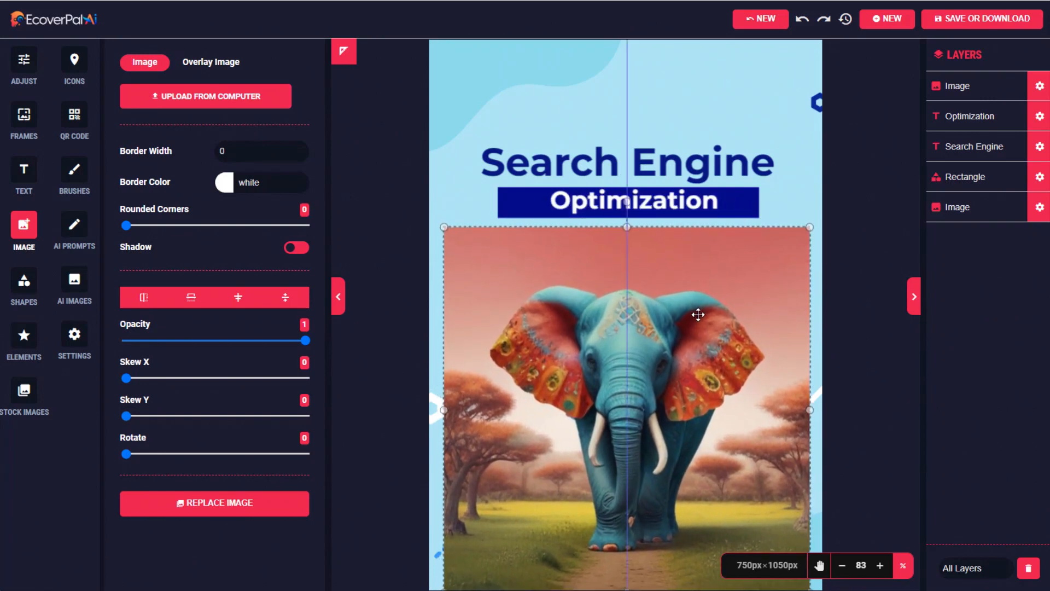
drag(715, 483, 735, 490)
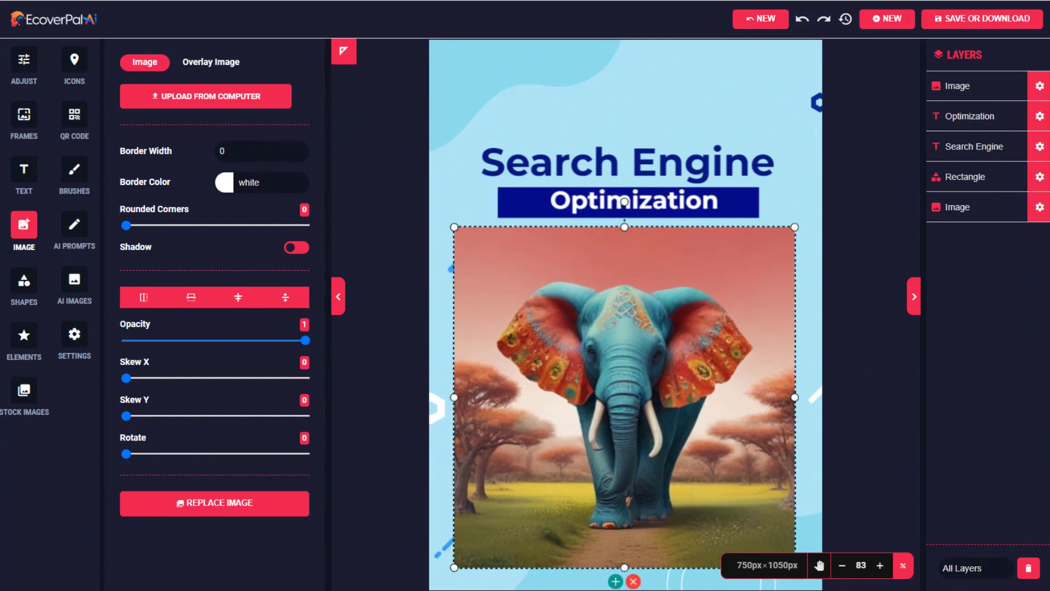
Replace the "Search Engine" title text with "The Colorful".
click(601, 155)
click(601, 154)
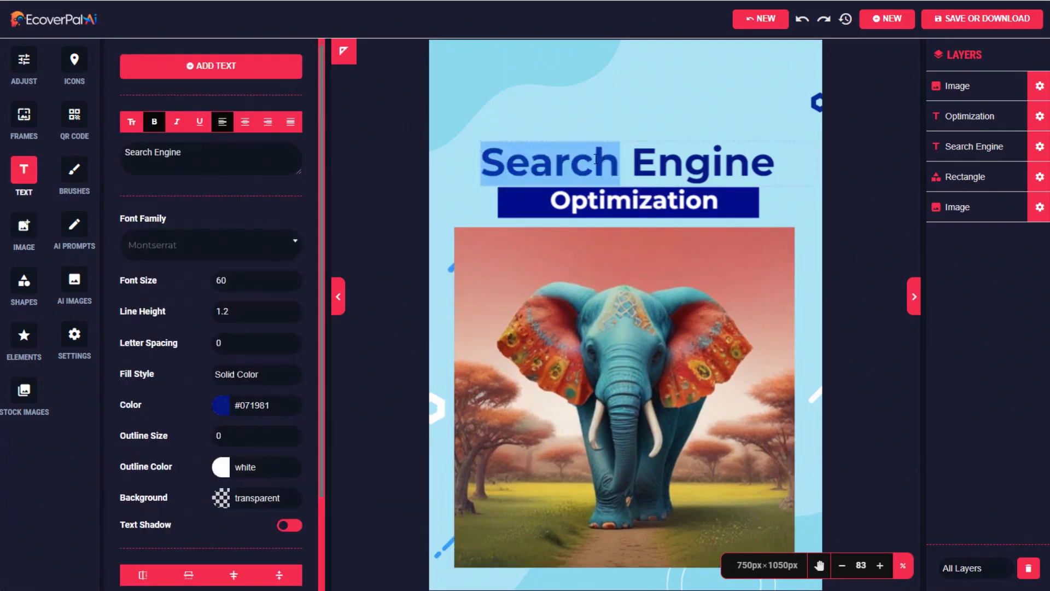
click(697, 159)
triple_click(696, 156)
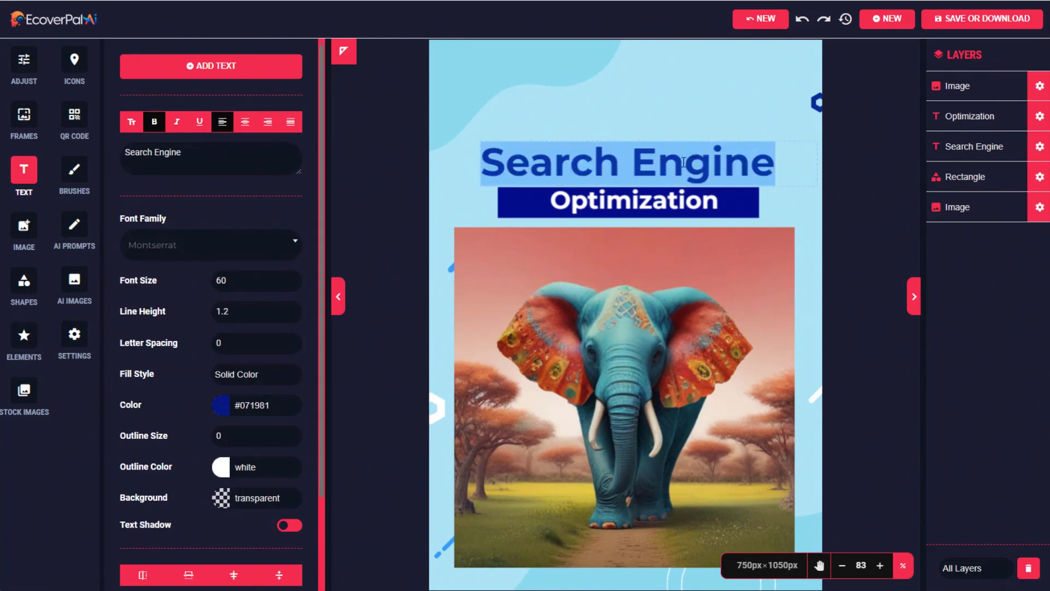
text(The Colorful)
Set the color of "The Colorful" to red #f44336.
drag(729, 161, 456, 172)
click(221, 405)
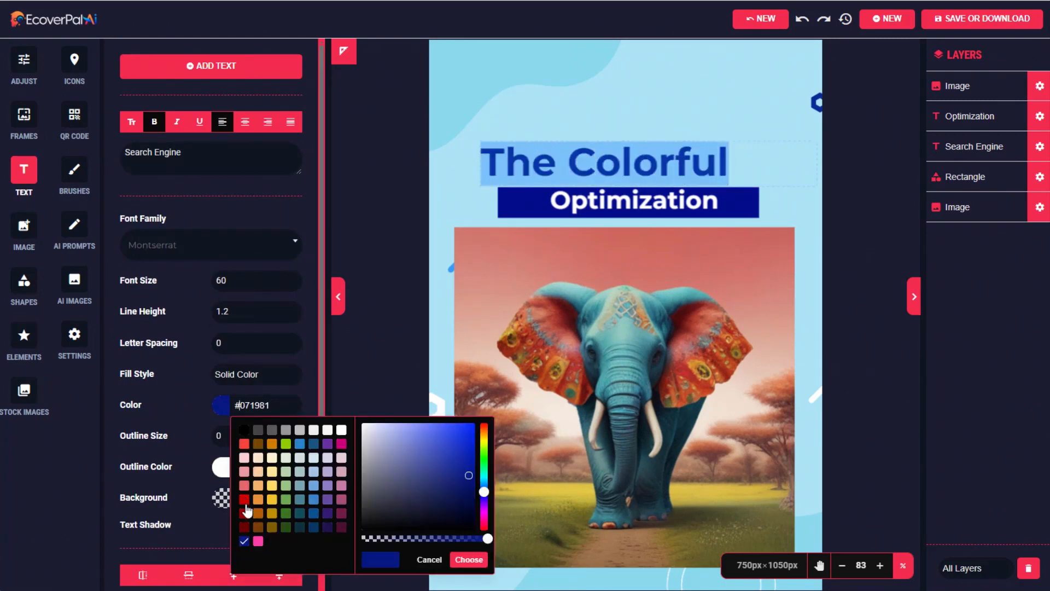
click(243, 443)
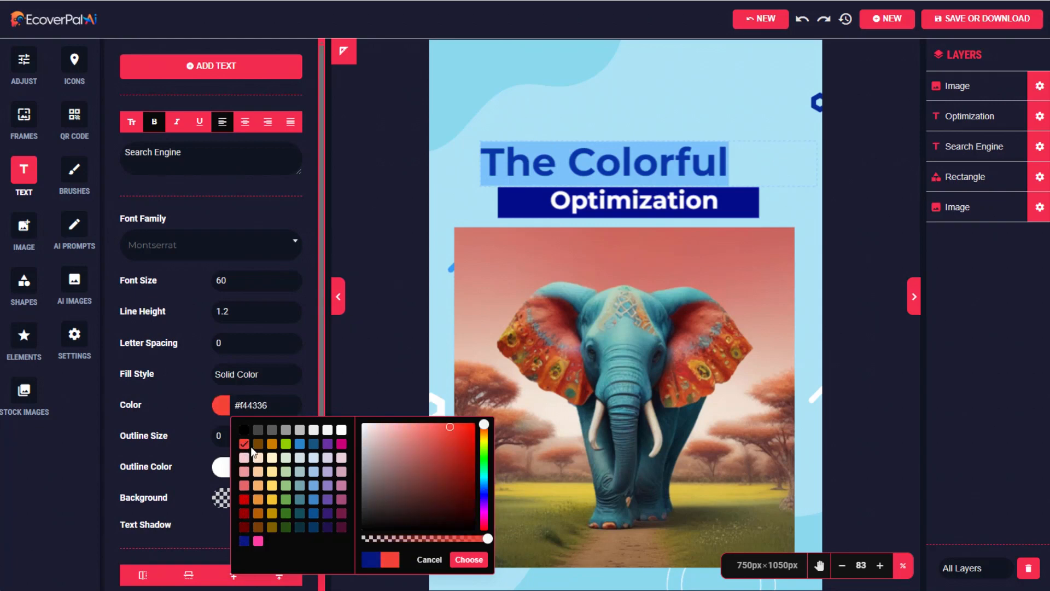
click(468, 559)
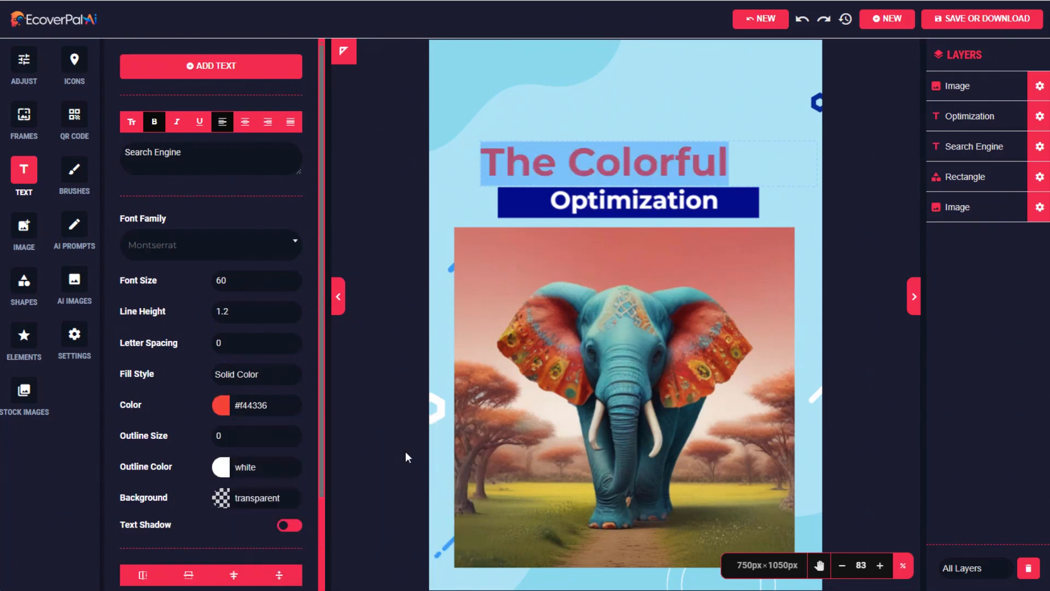
Set the font of "The Colorful" to Poppins at size 75.
click(208, 245)
click(178, 382)
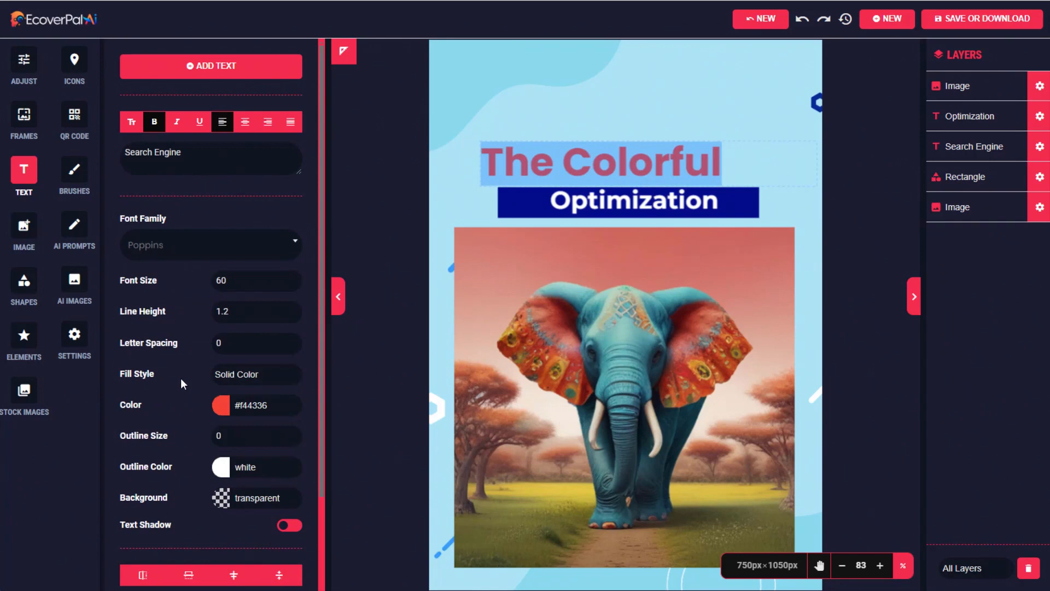
click(294, 278)
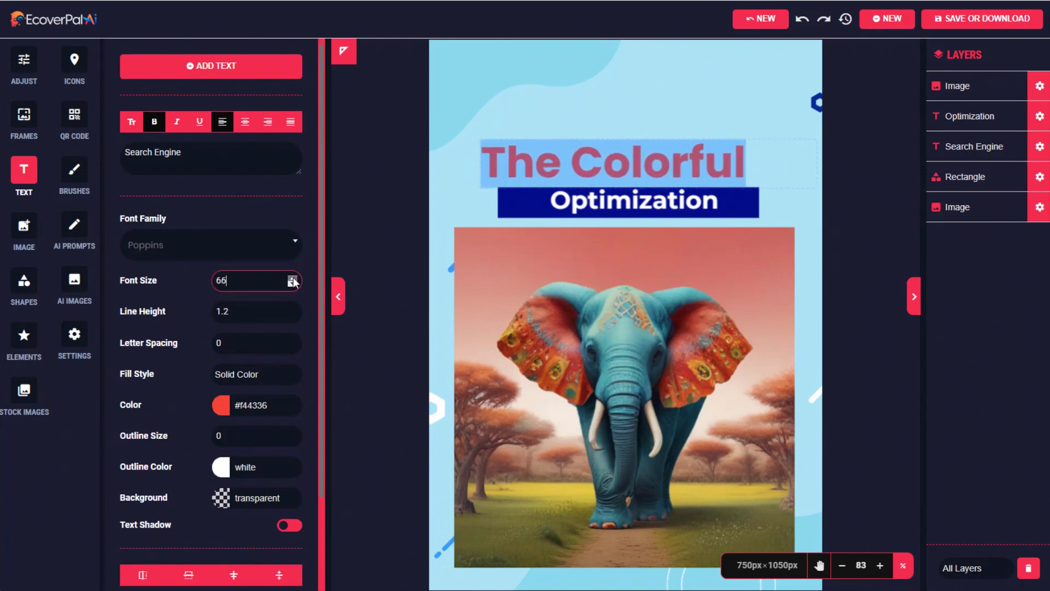
click(293, 278)
click(293, 278)
Replace "Optimization" with "Elephant King", enlarge the text and position it centrally on the blue bar.
click(579, 201)
double_click(579, 202)
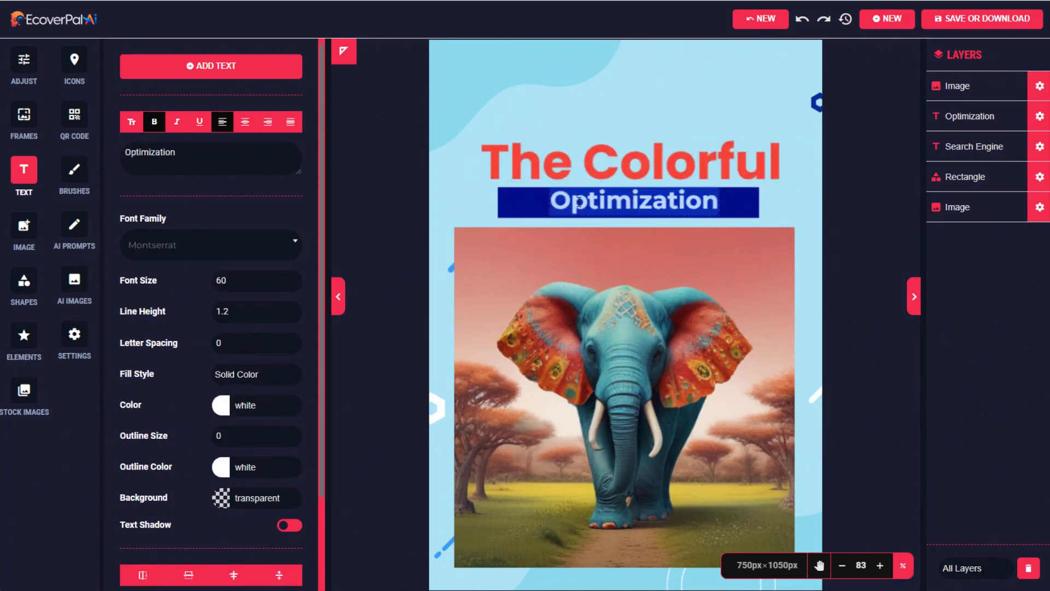
text(Elephant King)
click(562, 196)
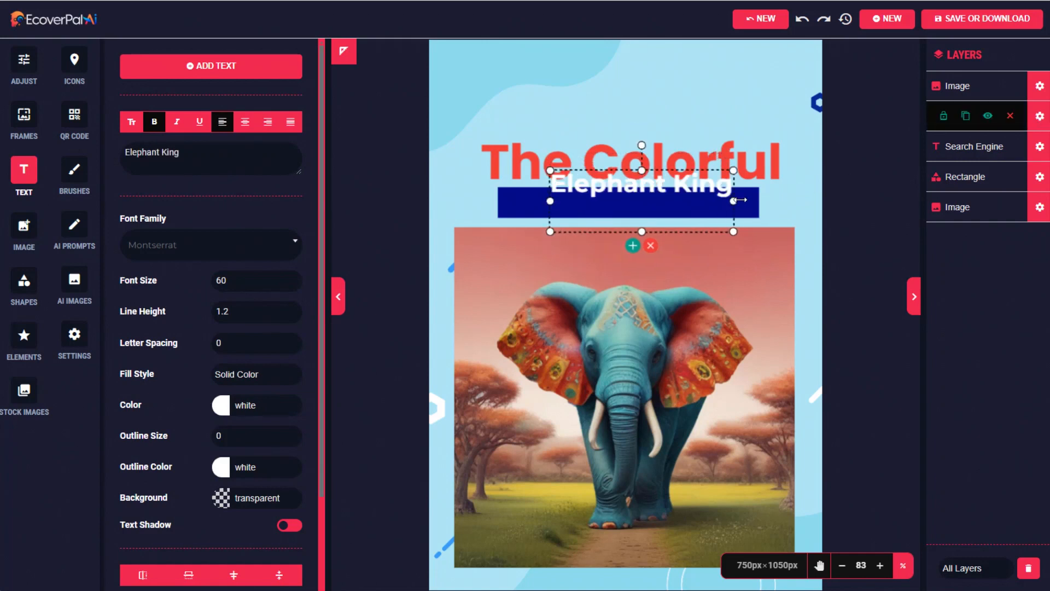
drag(715, 186, 798, 174)
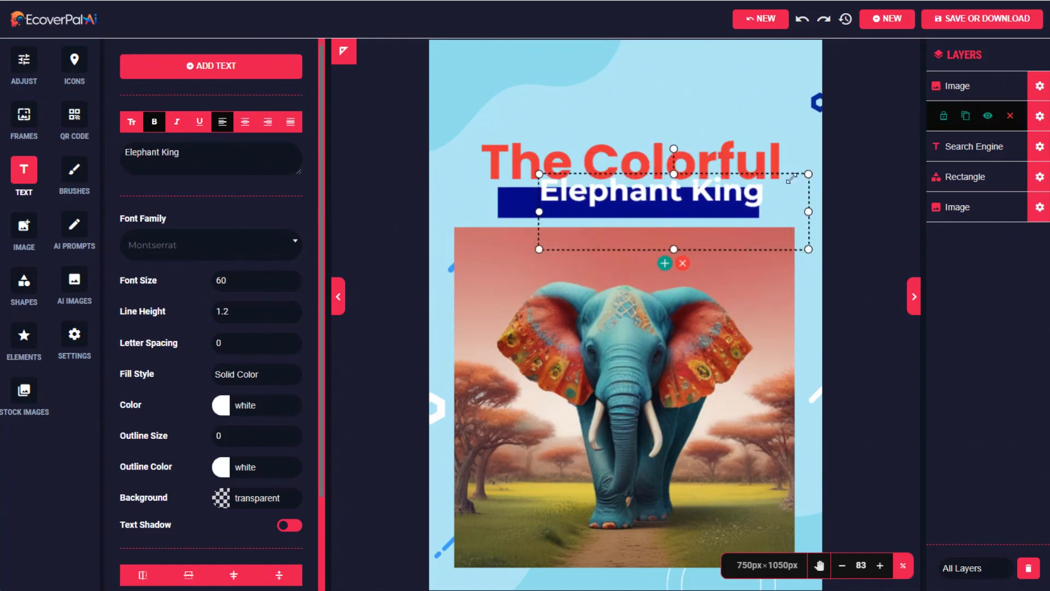
drag(702, 191, 678, 201)
click(508, 202)
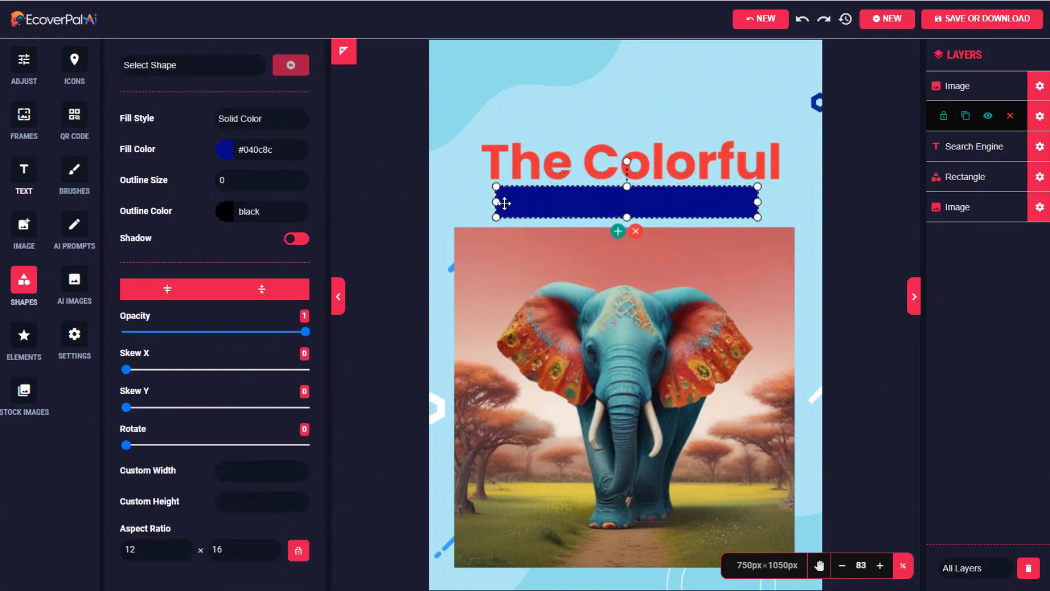
Move "The Colorful" upward and extend the blue bar's upper edge to make it taller.
click(672, 154)
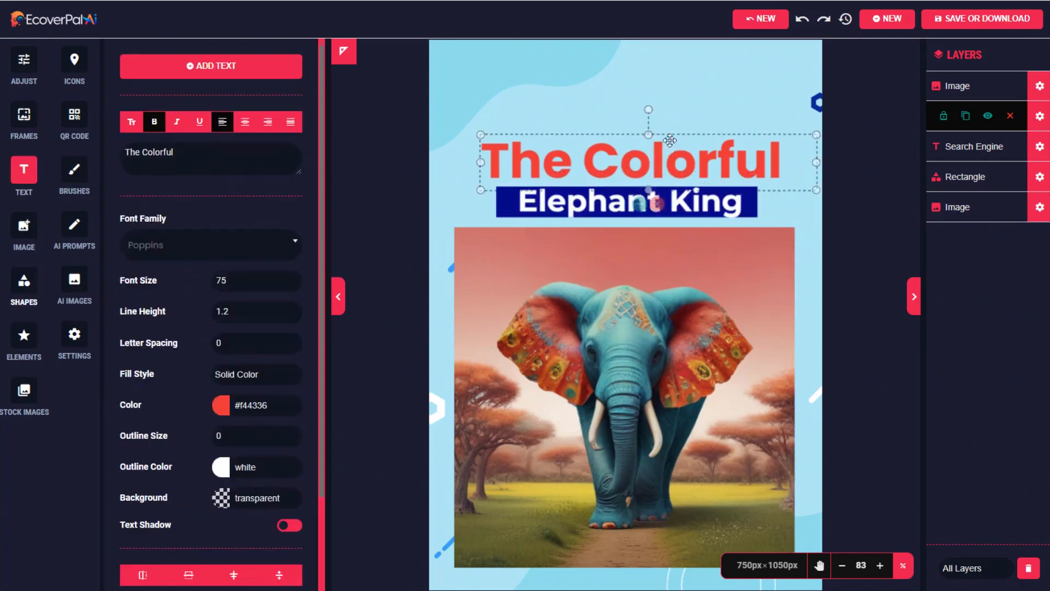
drag(673, 154, 672, 113)
click(625, 190)
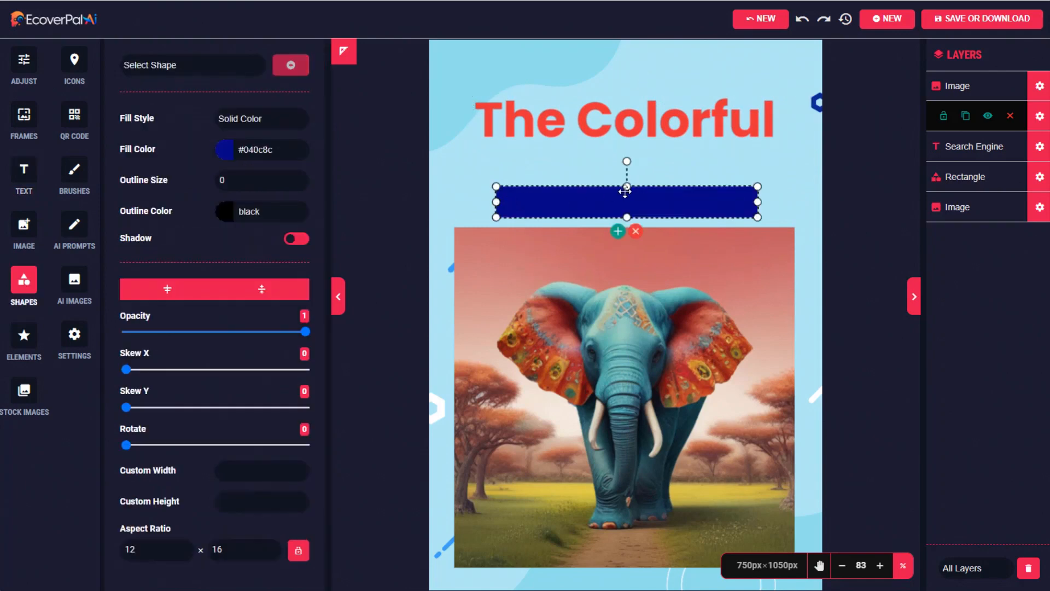
drag(627, 186, 627, 169)
Center "Elephant King" within the blue bar and move "The Colorful" down to sit just above it.
click(694, 235)
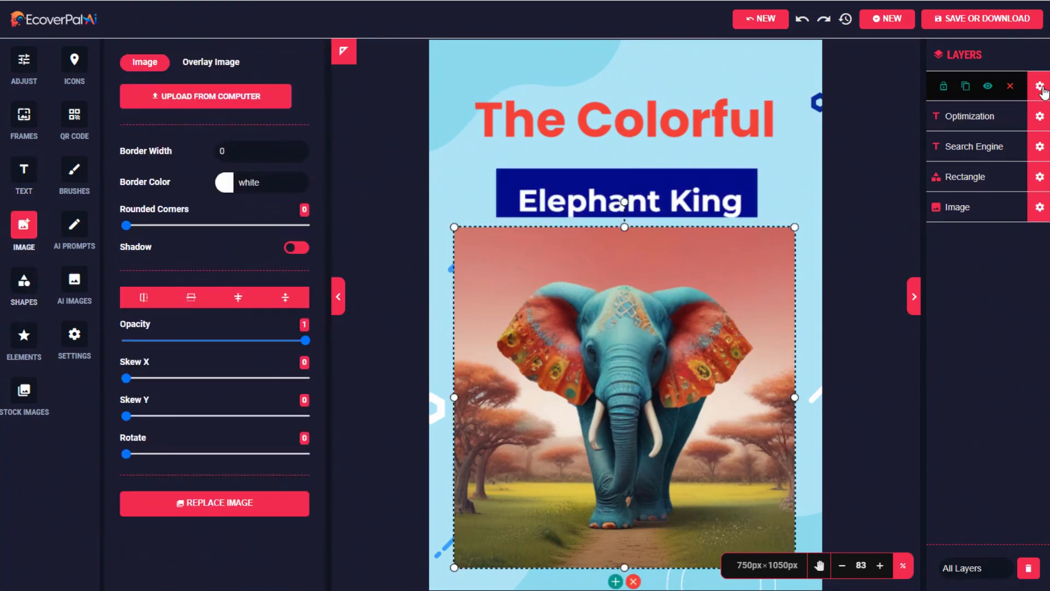
drag(683, 200, 679, 193)
click(623, 121)
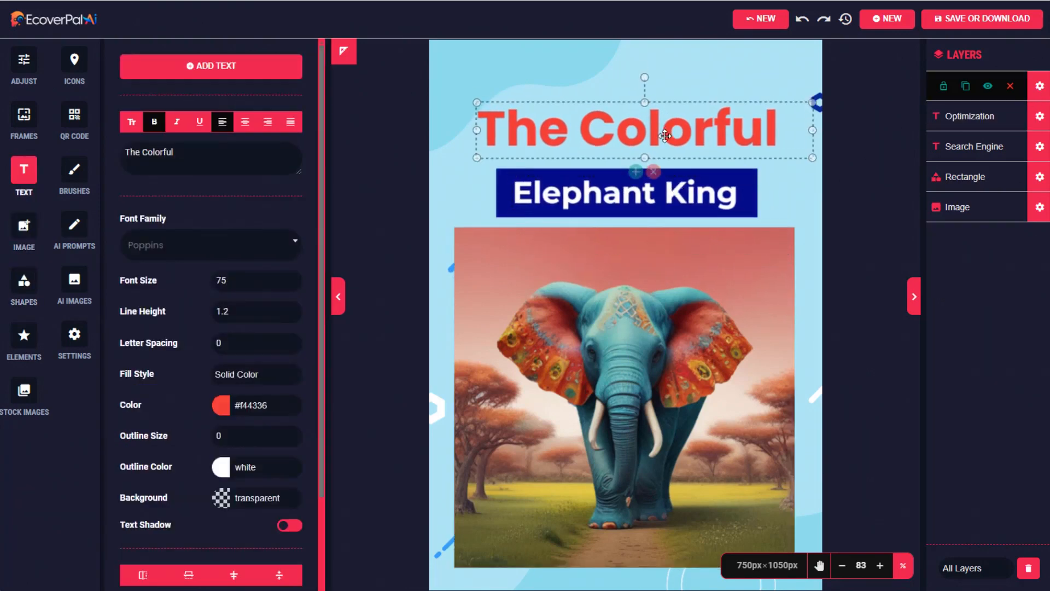
Change the fill color of the bar behind "Elephant King" to dark red #990000.
click(517, 195)
click(504, 196)
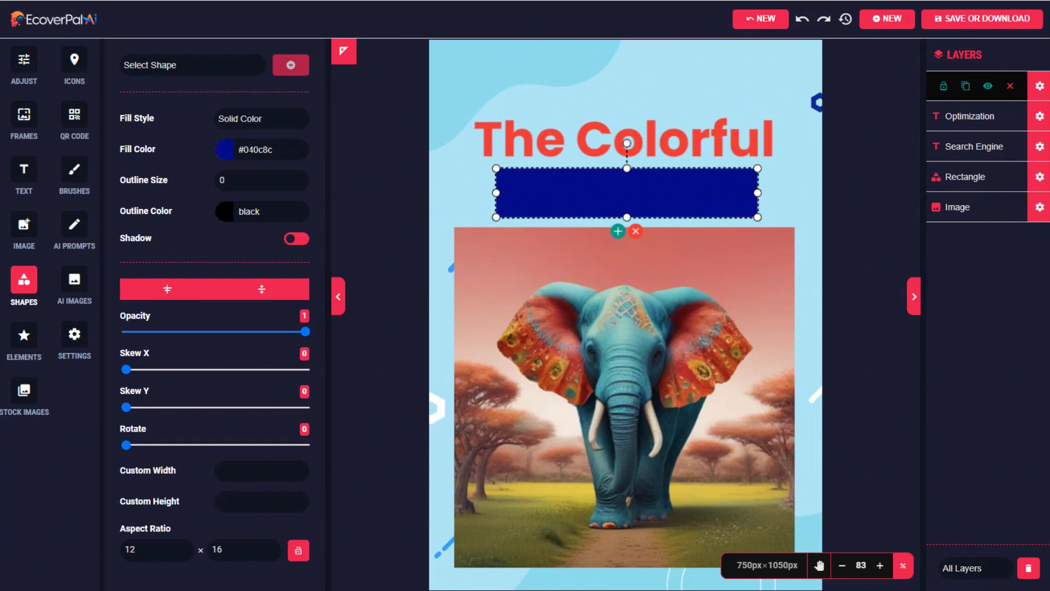
click(227, 150)
click(248, 258)
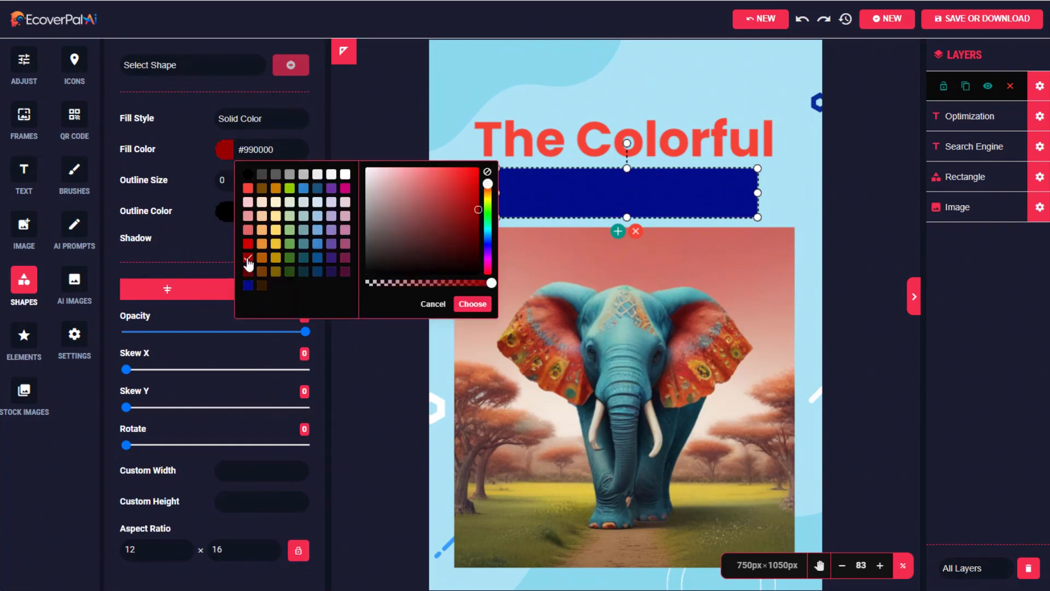
click(473, 305)
click(1043, 97)
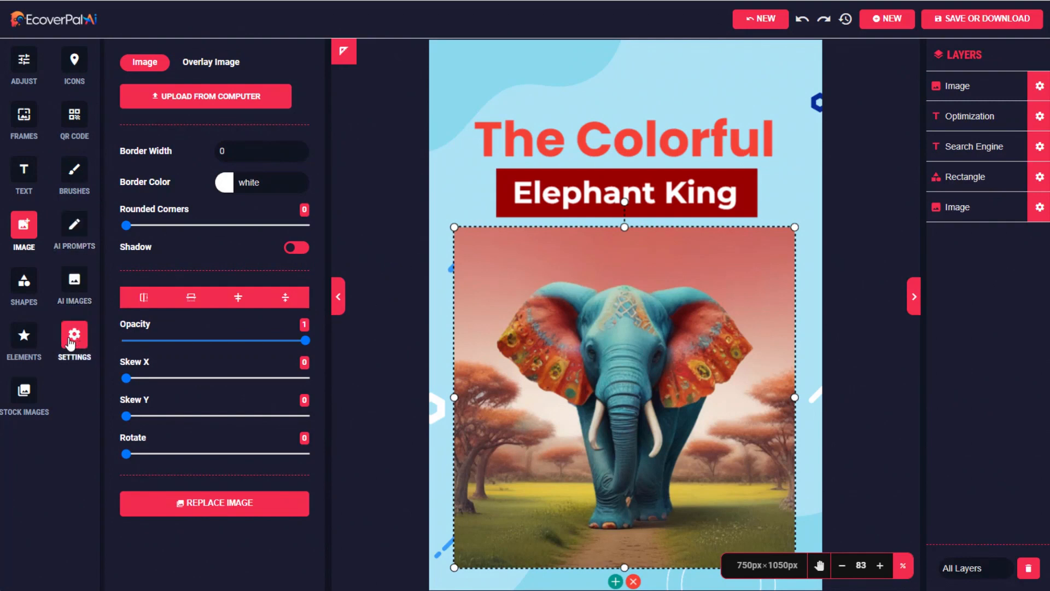
Download the elephant cover as a JPEG image at 300 DPI printer resolution.
click(967, 22)
click(637, 199)
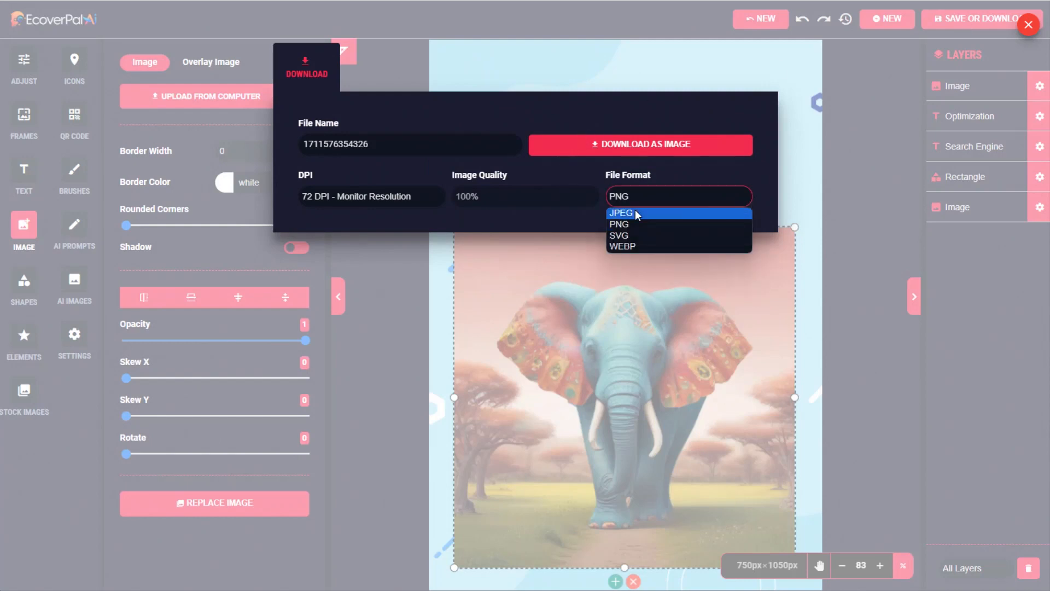
click(637, 214)
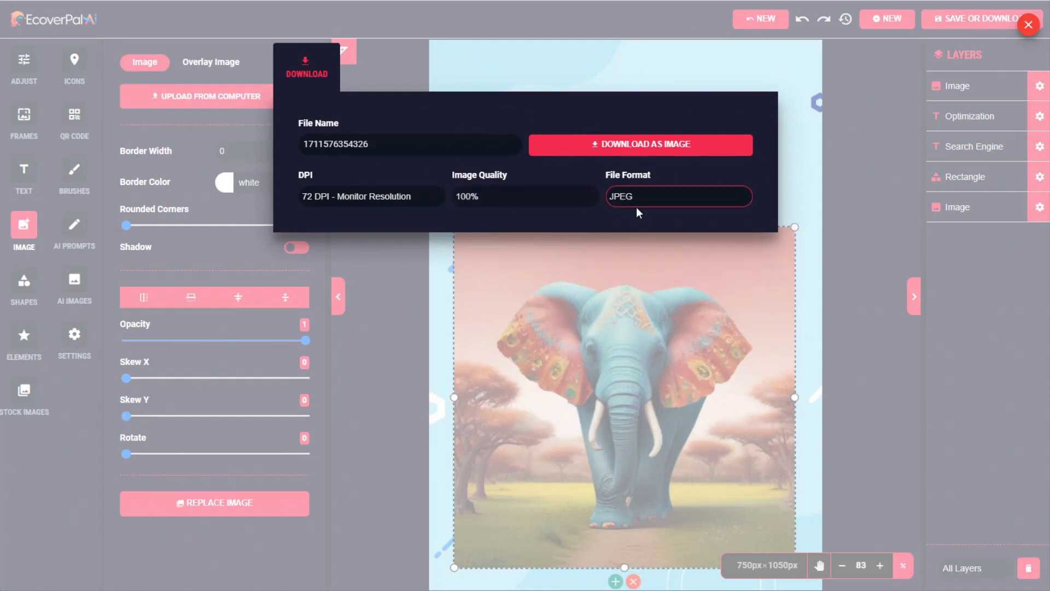
click(404, 198)
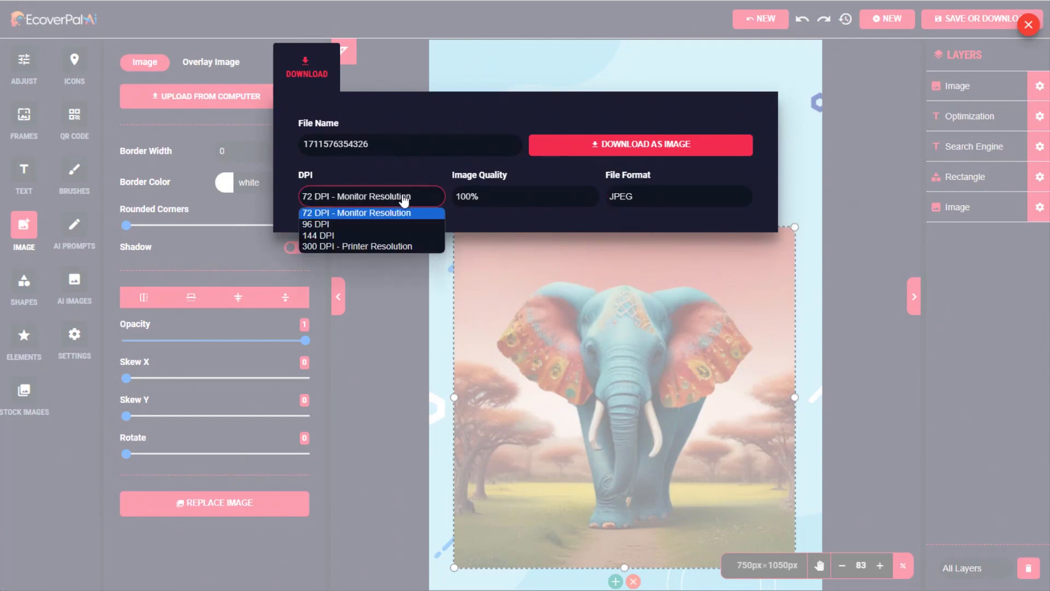
click(323, 246)
click(640, 144)
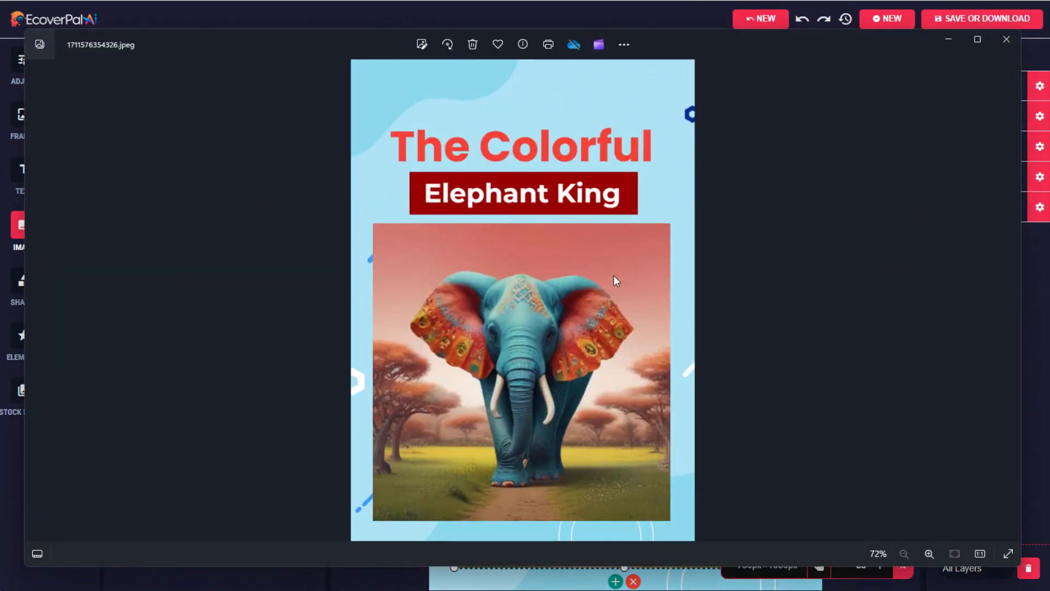
Examine the downloaded cover's elephant artwork and title up close, and close the image viewer.
scroll(616, 278, up, 5)
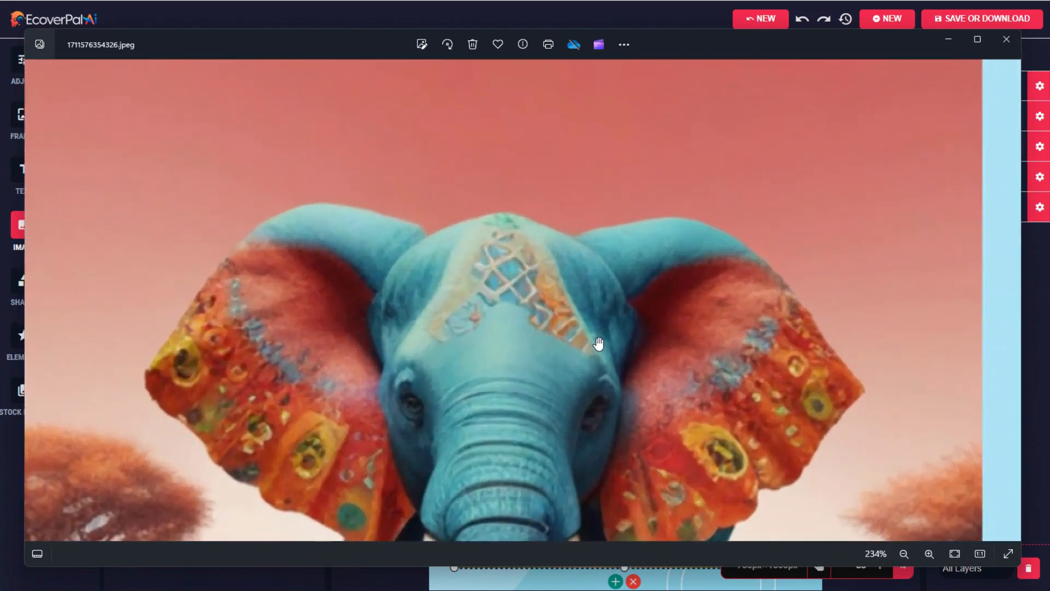
drag(600, 343, 603, 502)
scroll(558, 284, up, 1)
scroll(657, 301, down, 2)
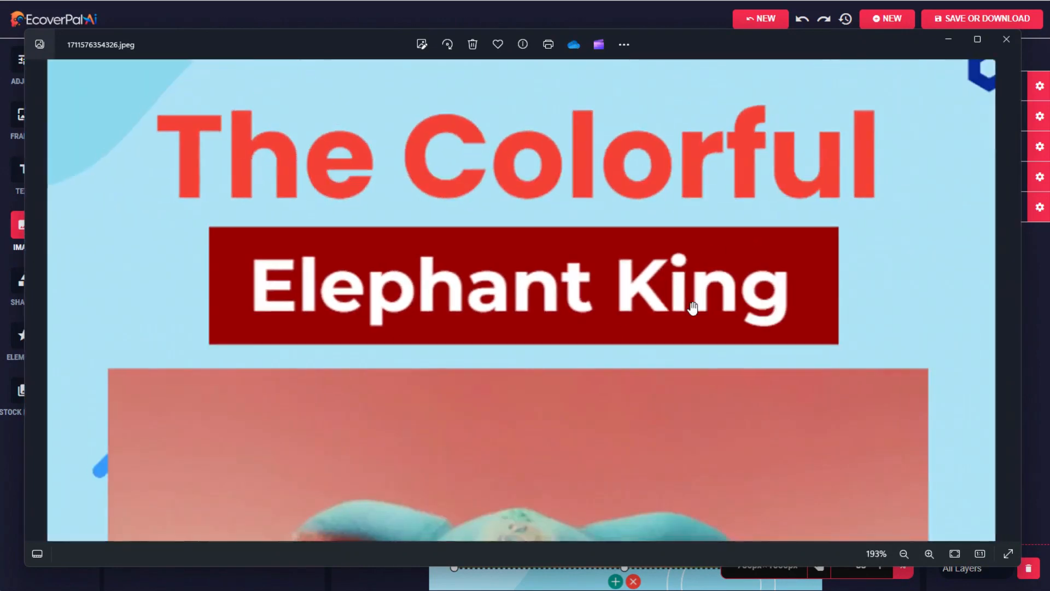
click(1007, 39)
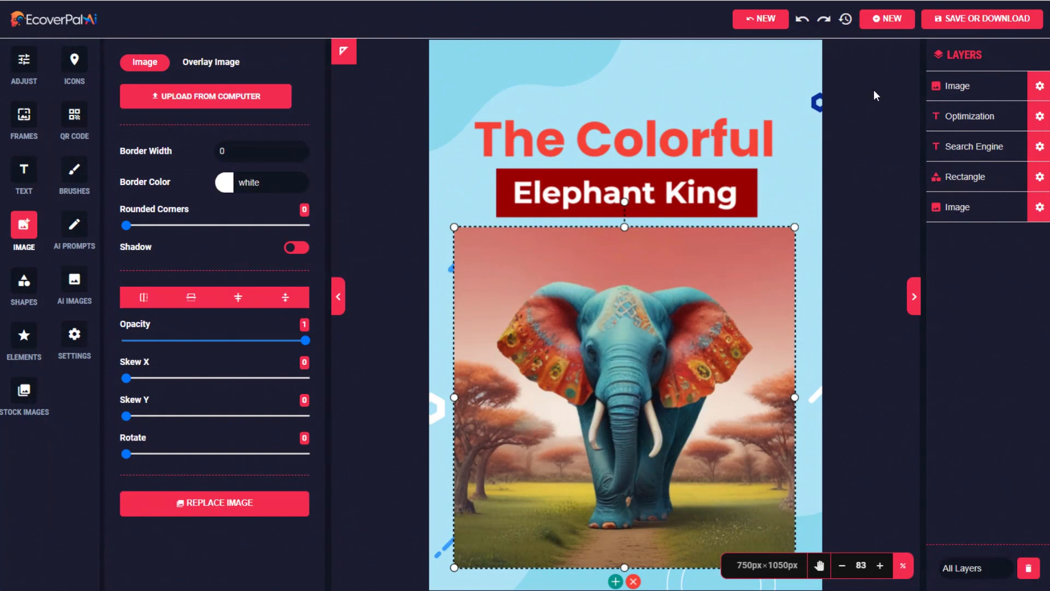
Start a new design from the "Delicious Pizza" template among the social ad templates.
click(888, 19)
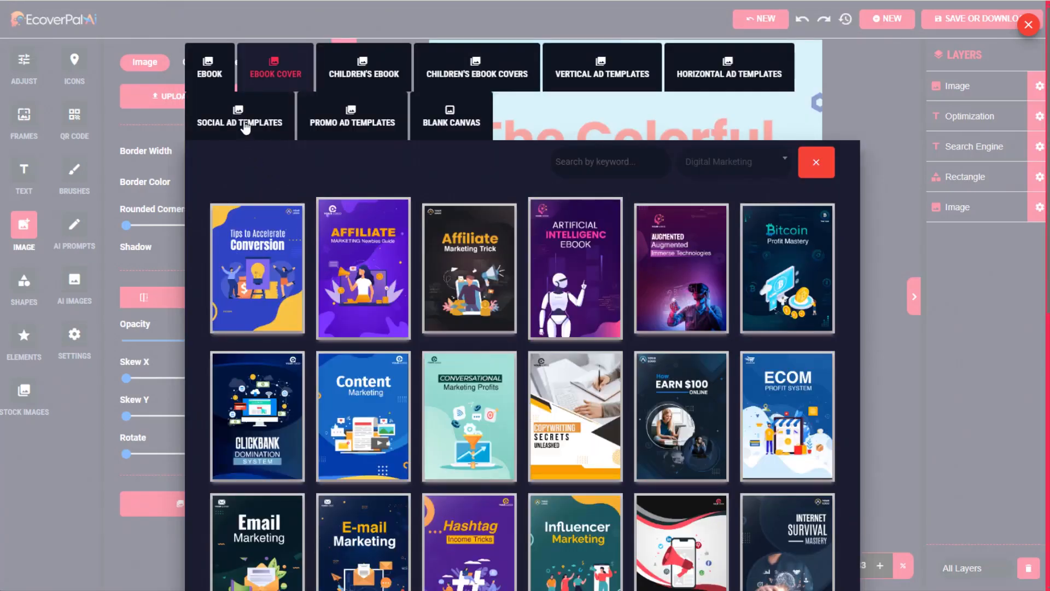
click(245, 127)
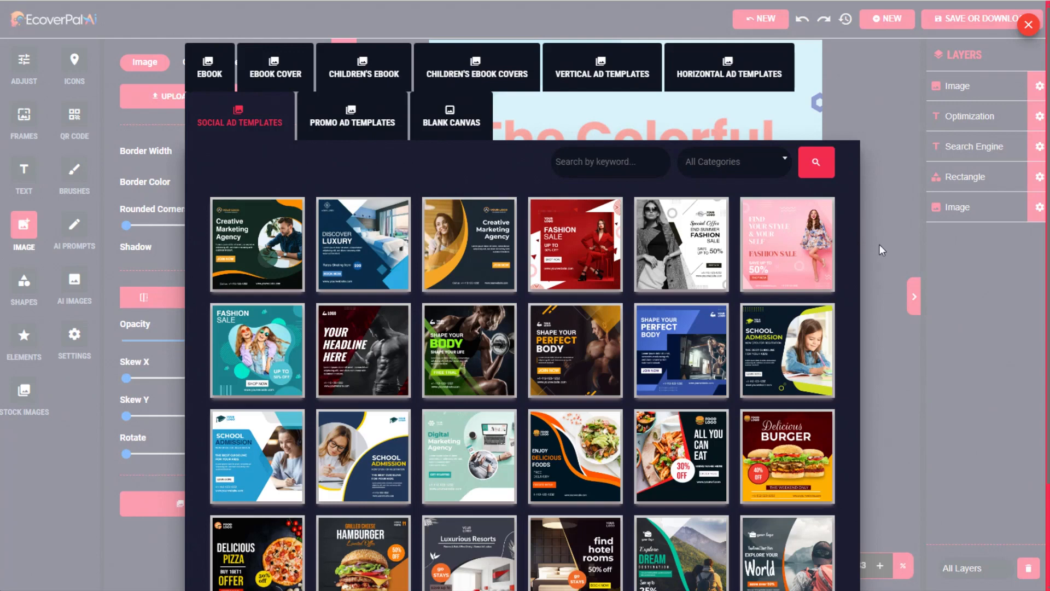
scroll(878, 244, down, 2)
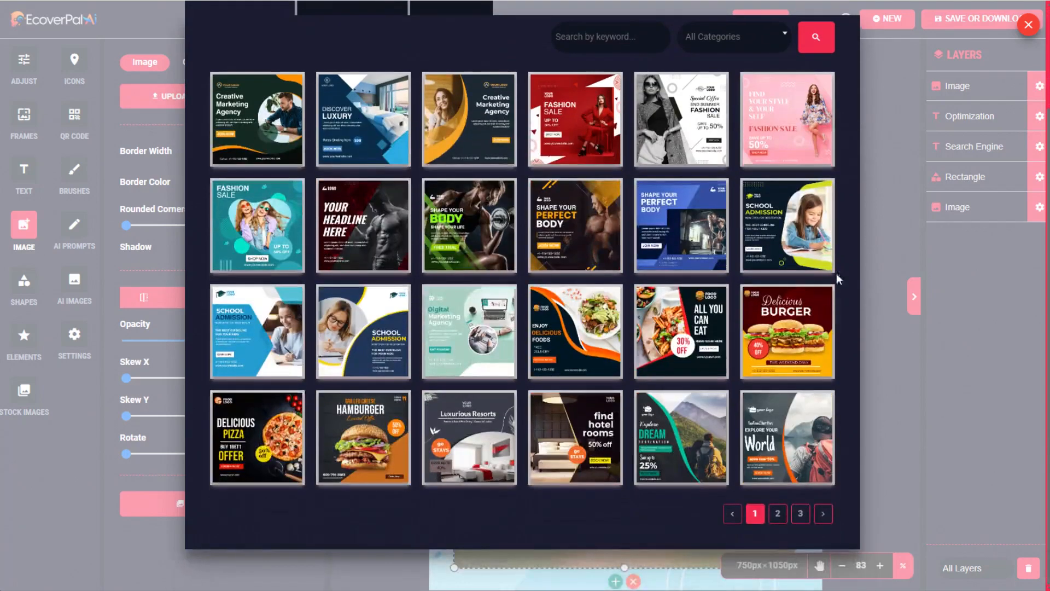
click(251, 432)
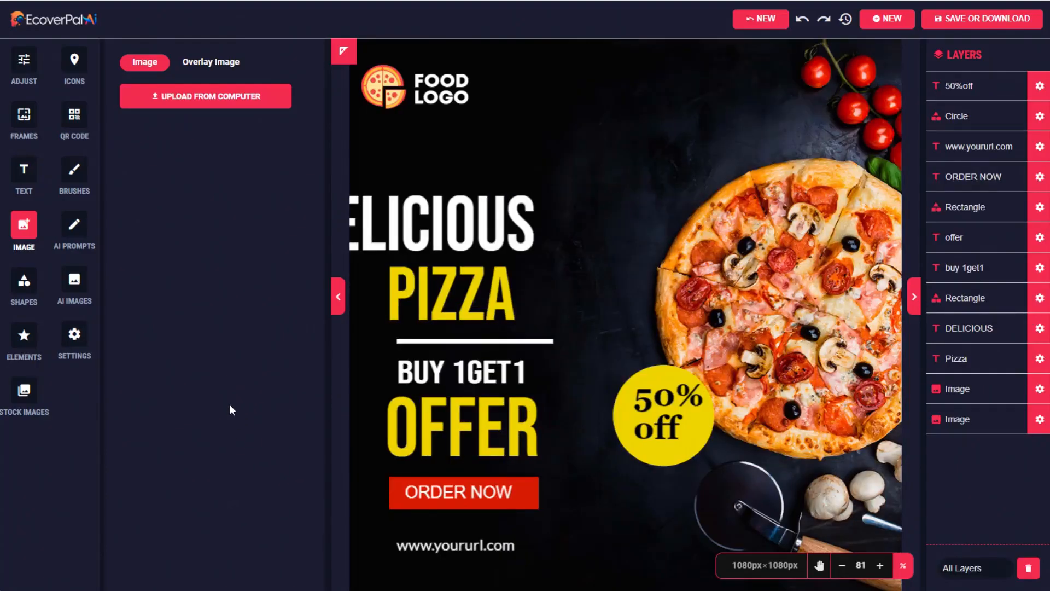
Replace the "Food Logo" with the uploaded img-logo-tonys.png, shrunk and placed above the "DELICIOUS" headline.
click(433, 82)
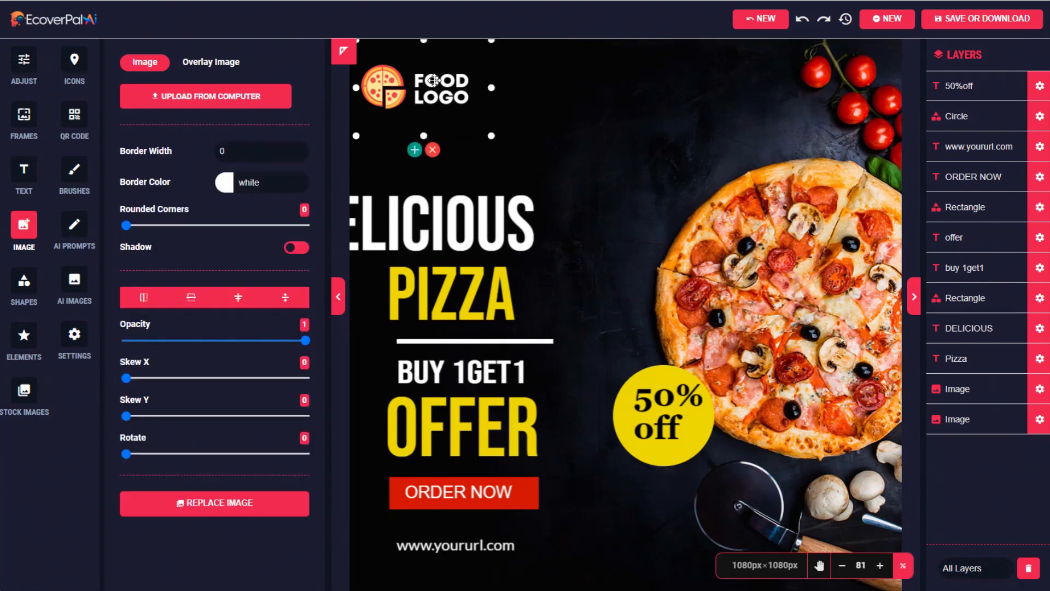
click(432, 150)
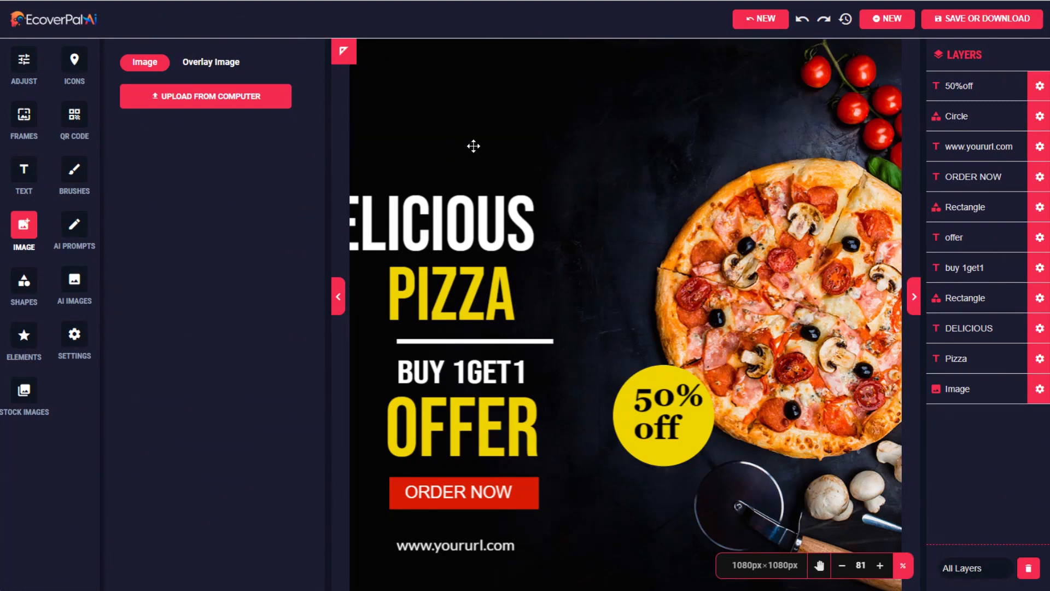
click(19, 230)
click(24, 226)
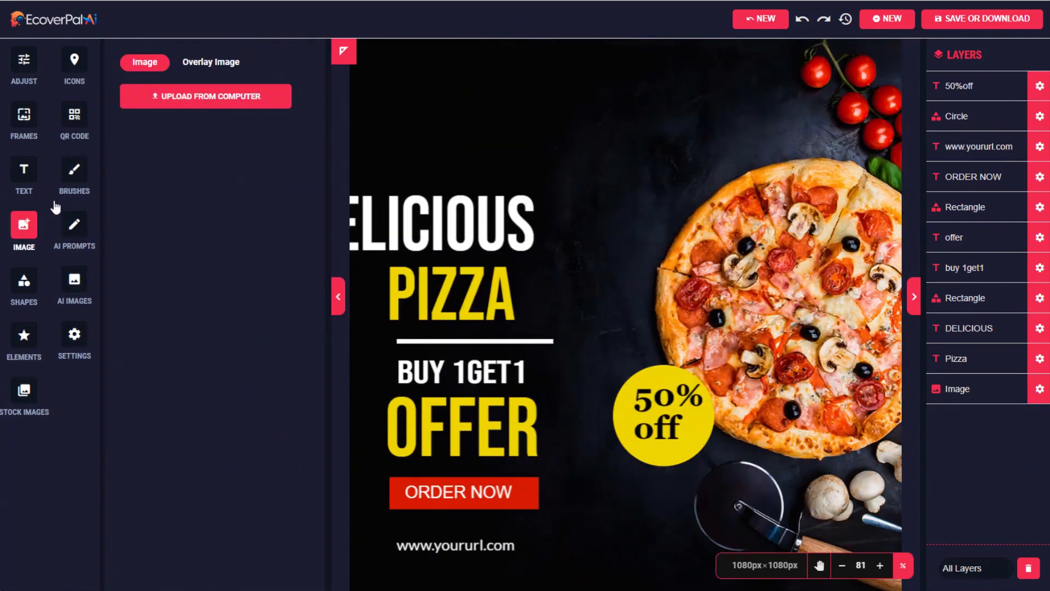
click(205, 105)
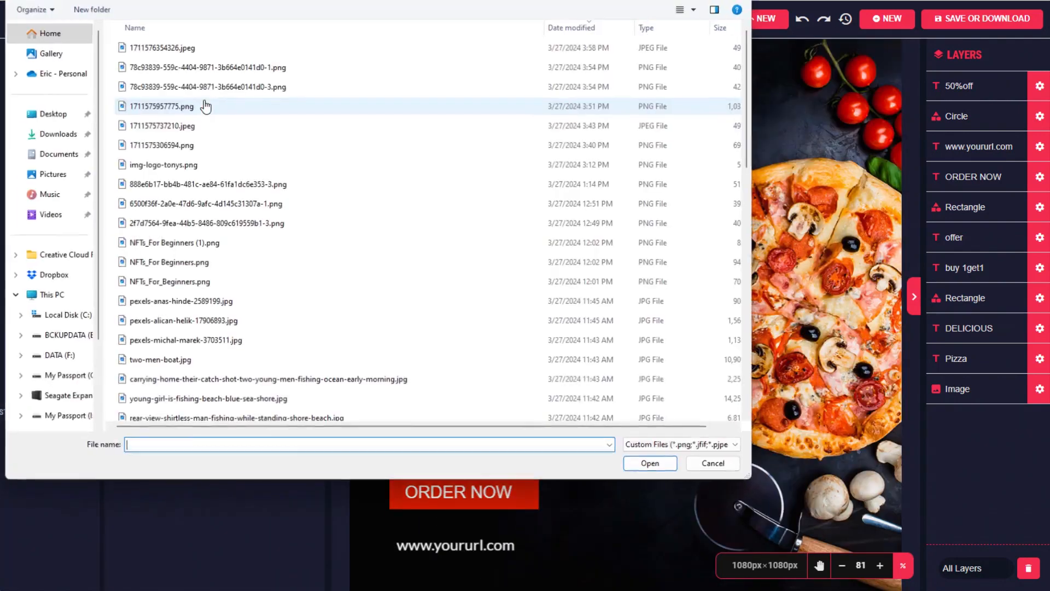
double_click(170, 163)
drag(639, 332, 604, 205)
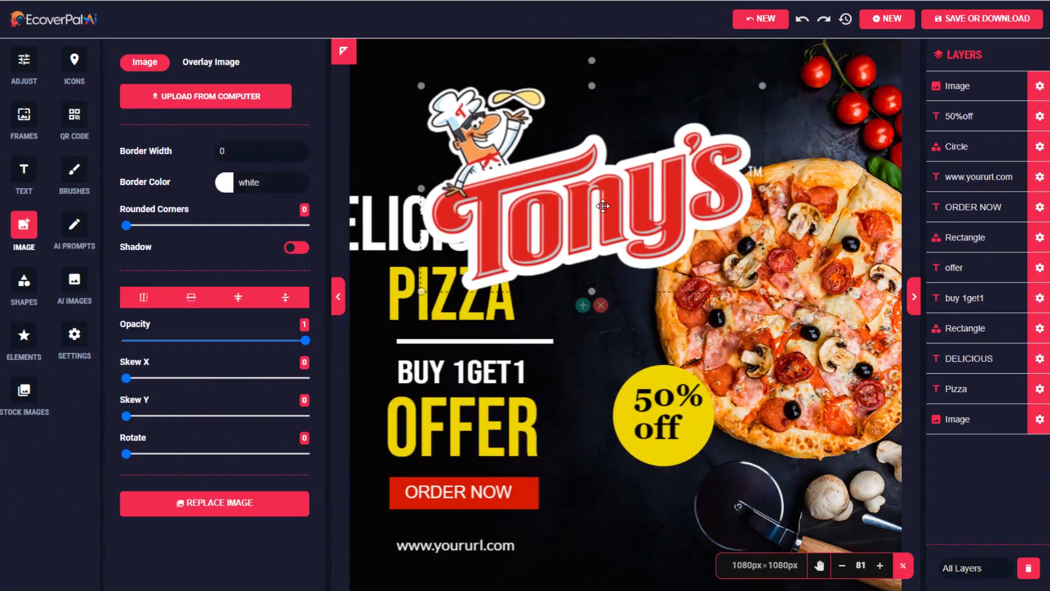
drag(761, 291, 584, 177)
drag(517, 155, 511, 119)
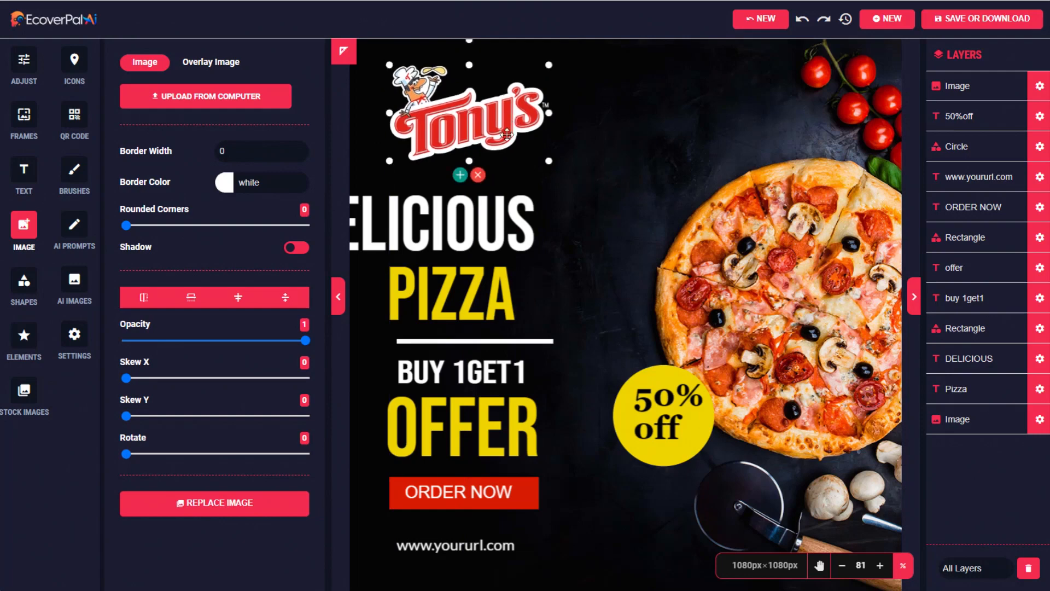
Move "DELICIOUS" fully onto the canvas above "PIZZA" and respace the offer line to read "BUY 1 GET 1".
click(518, 253)
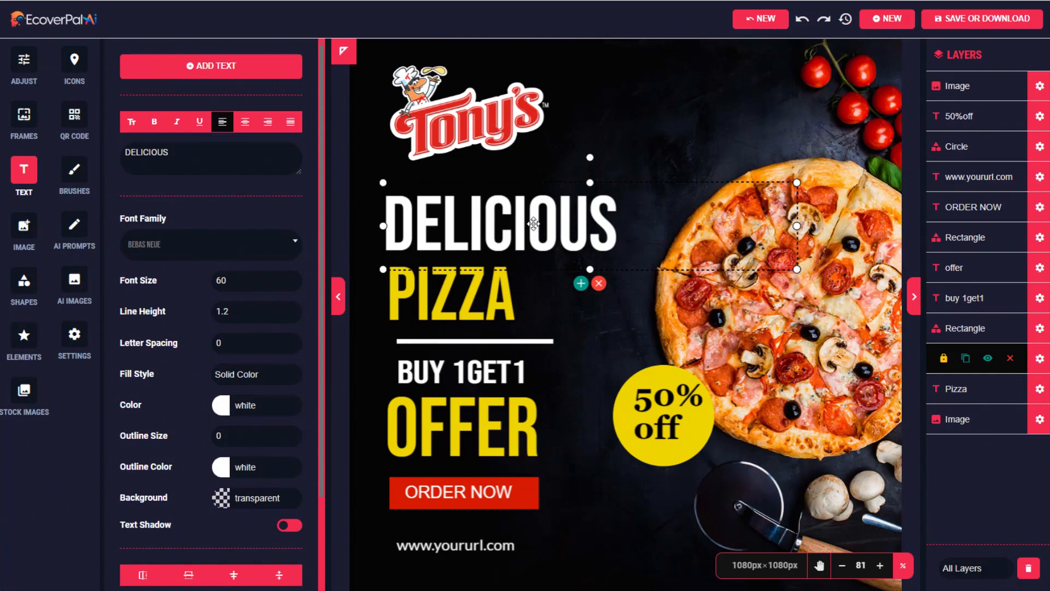
click(516, 381)
double_click(516, 381)
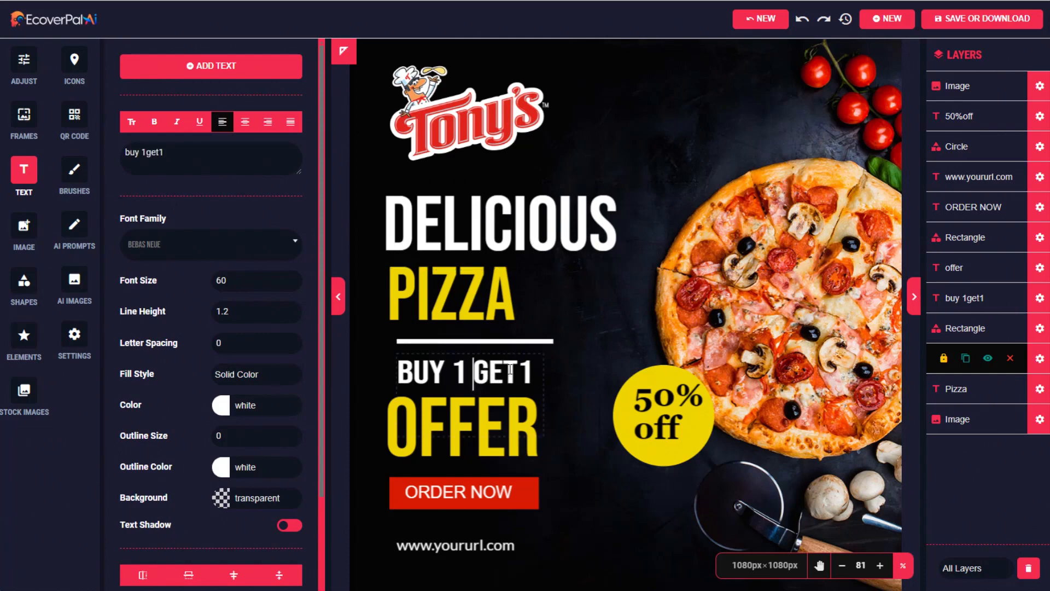
key(Left)
key(Left)
key(Left)
key(Left)
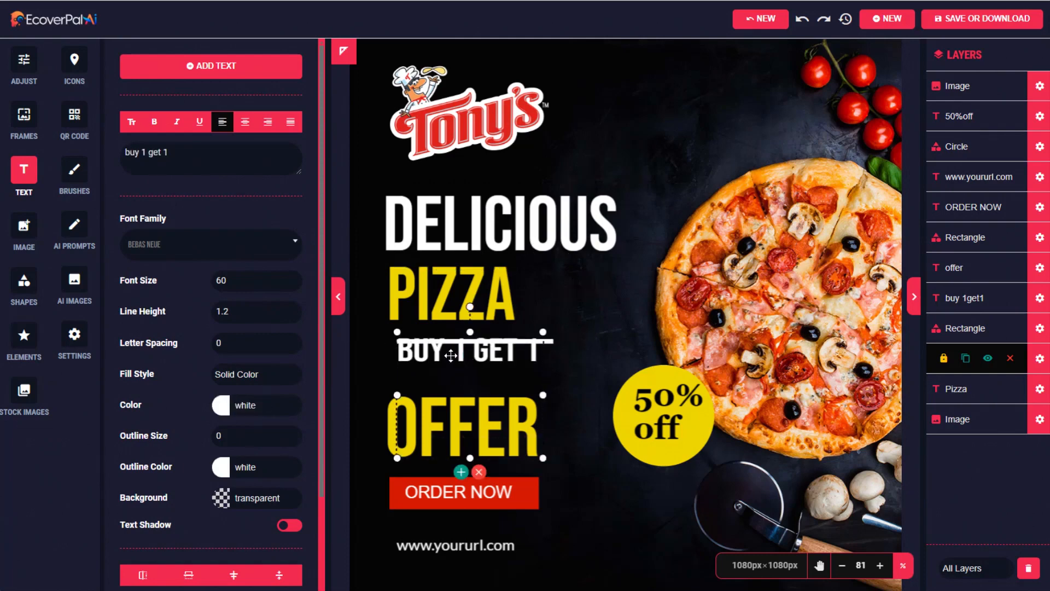
click(467, 547)
double_click(467, 546)
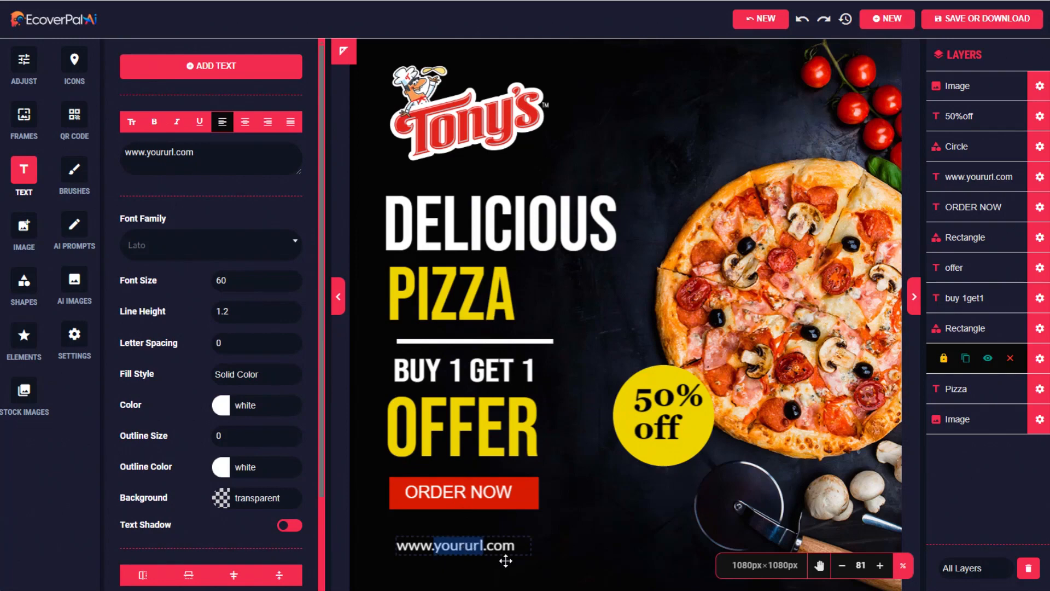
text(tonys)
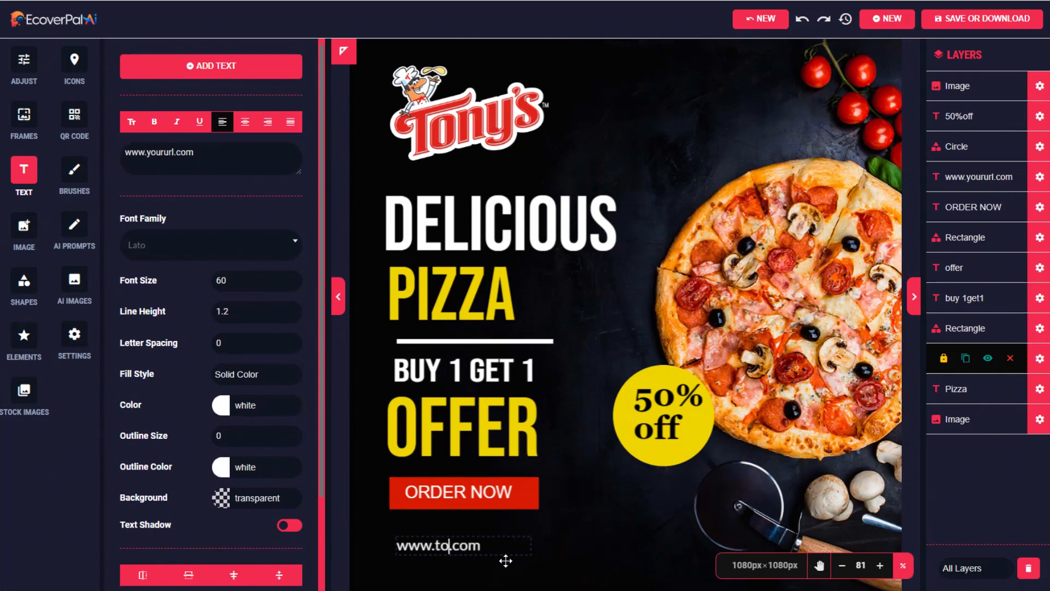
Download the pizza ad as a 72 DPI JPEG, view the saved image and close the viewer.
click(975, 22)
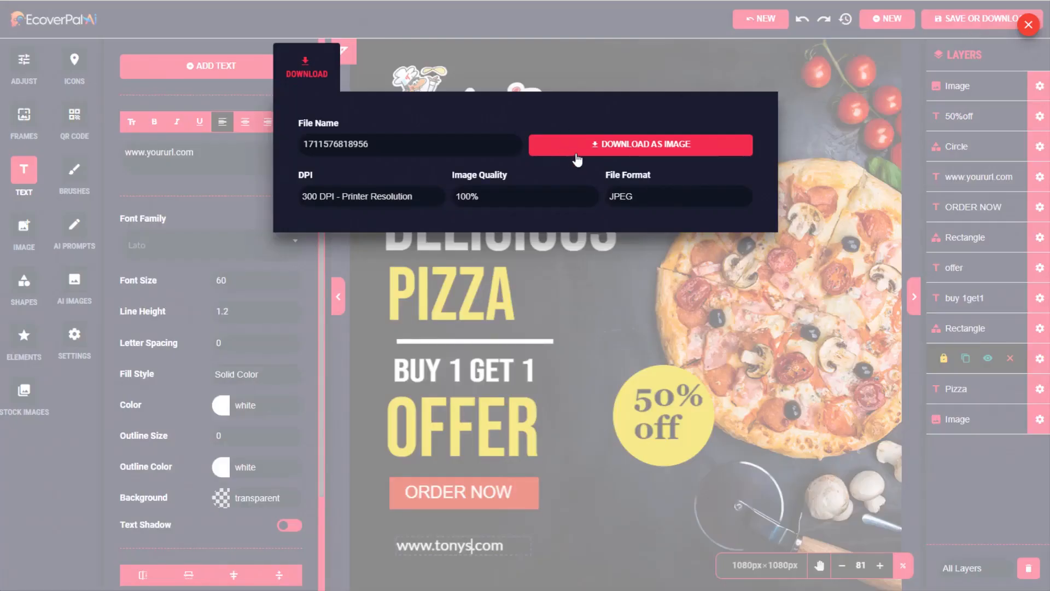
click(375, 196)
click(377, 213)
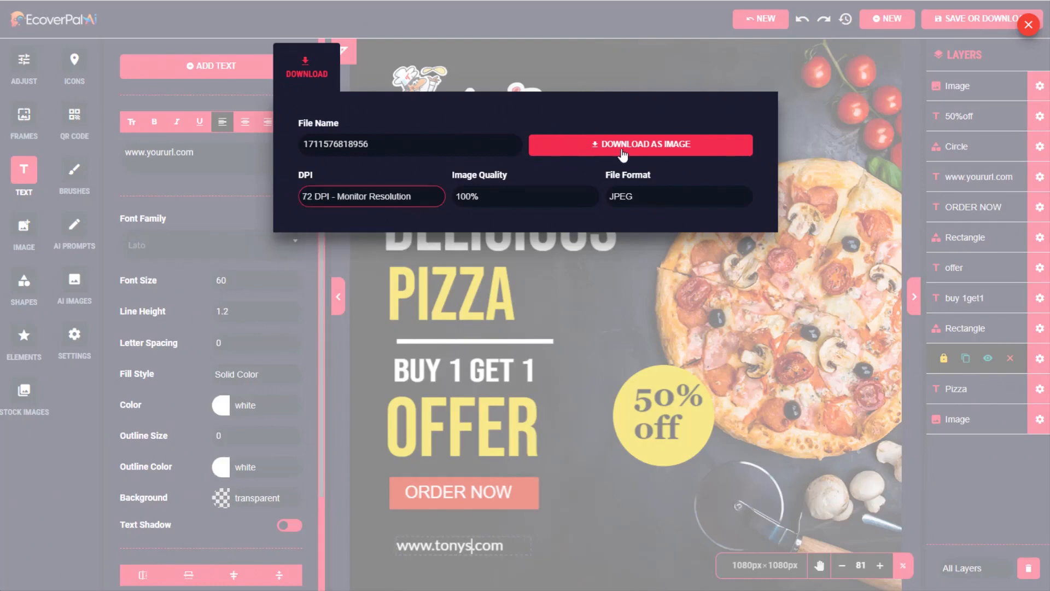
click(634, 146)
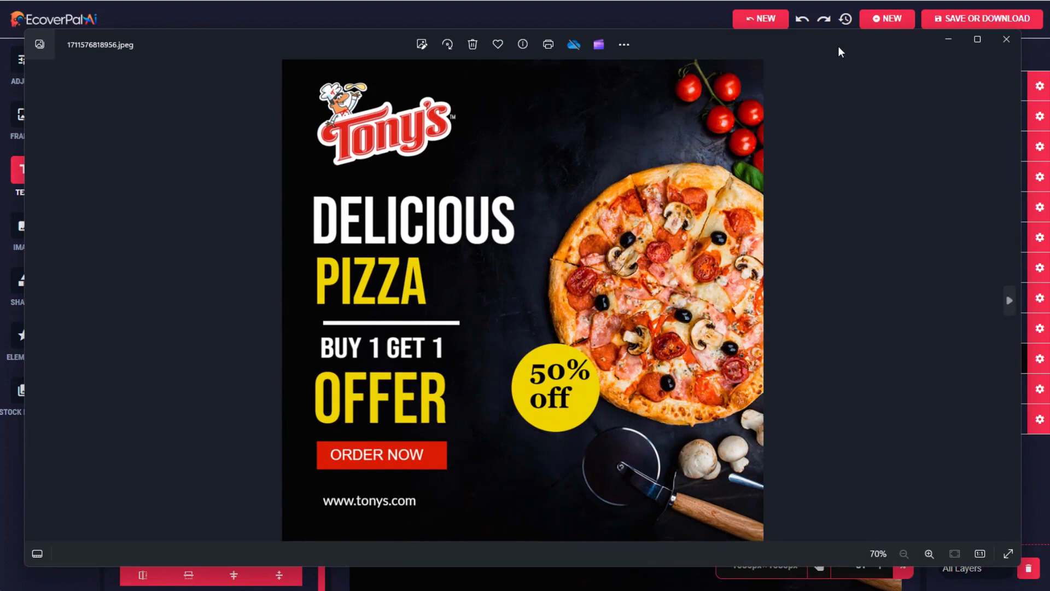
drag(841, 52, 881, 43)
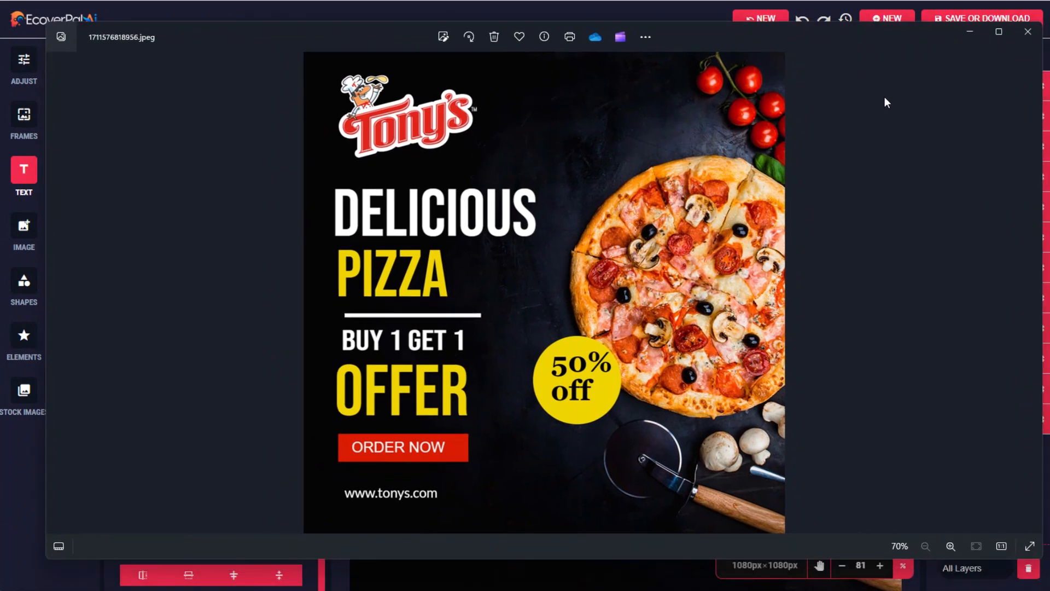
click(1028, 31)
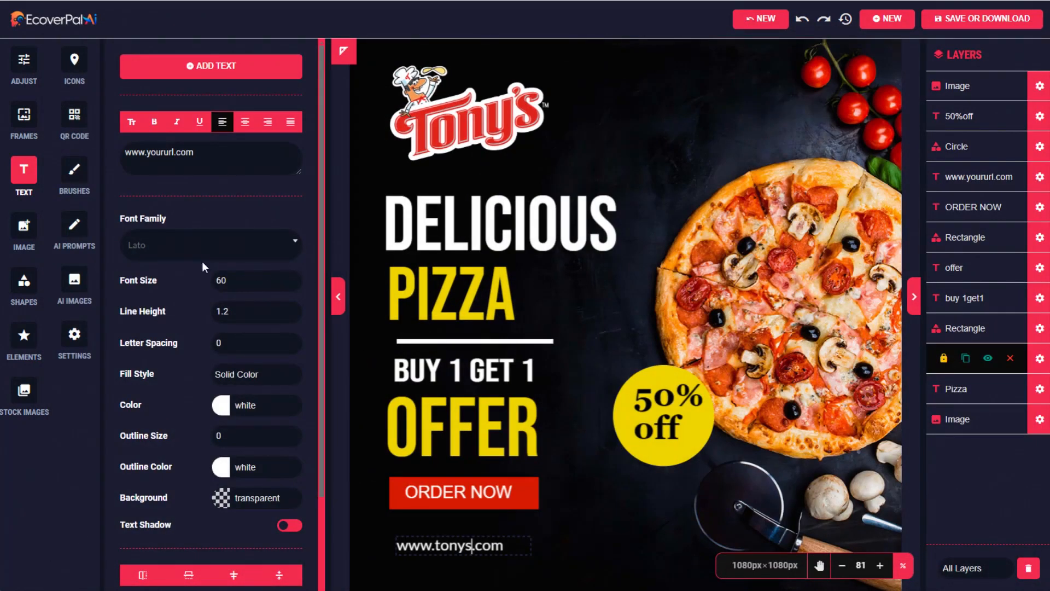
Replace the basic idea for the AI prompt with "pepperoni pizza" and generate new prompts.
click(79, 228)
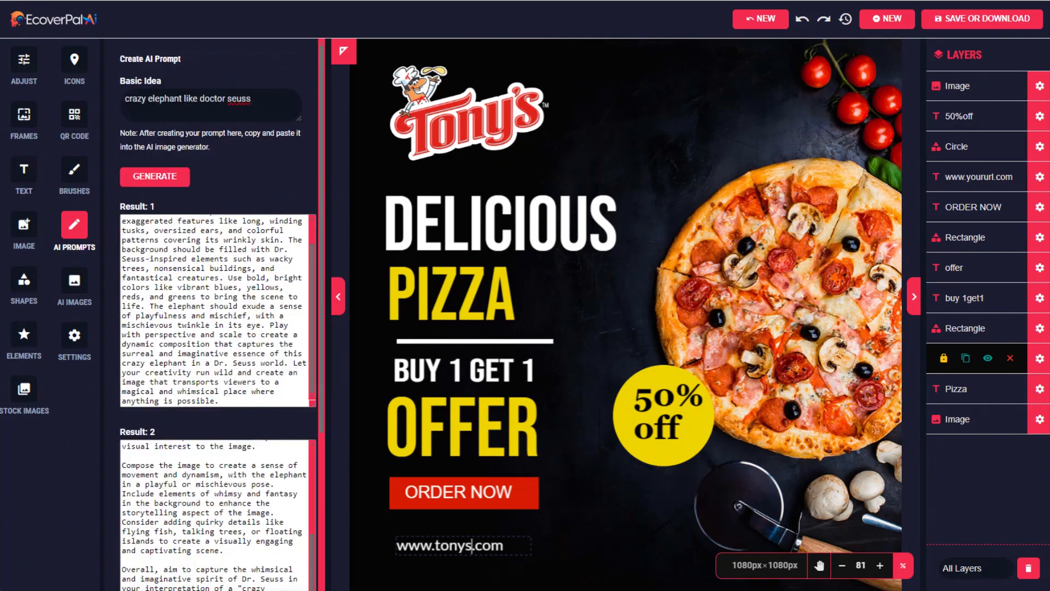
triple_click(264, 102)
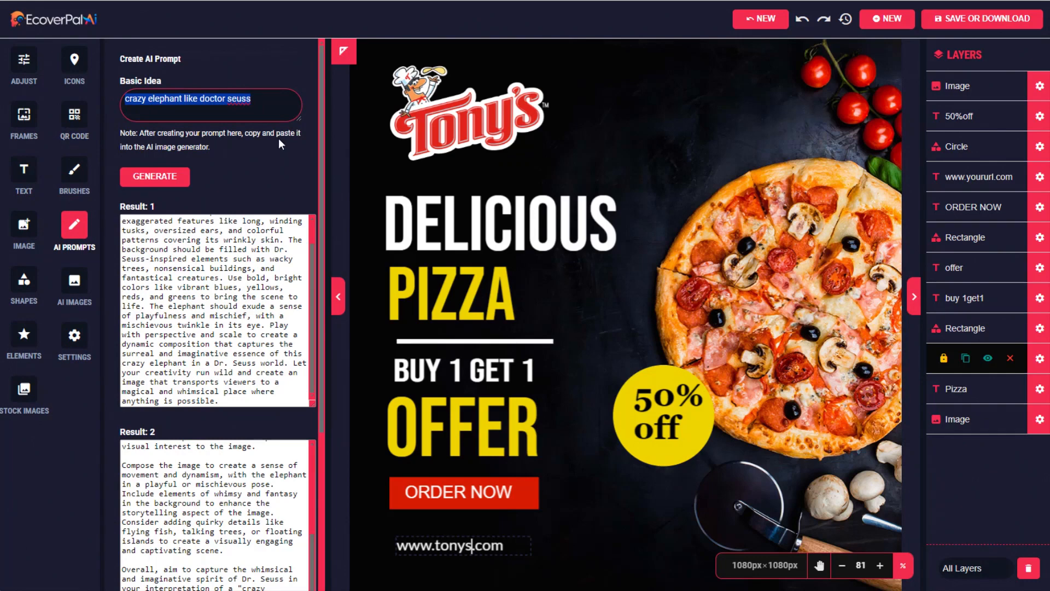
text(pepperoni pizza)
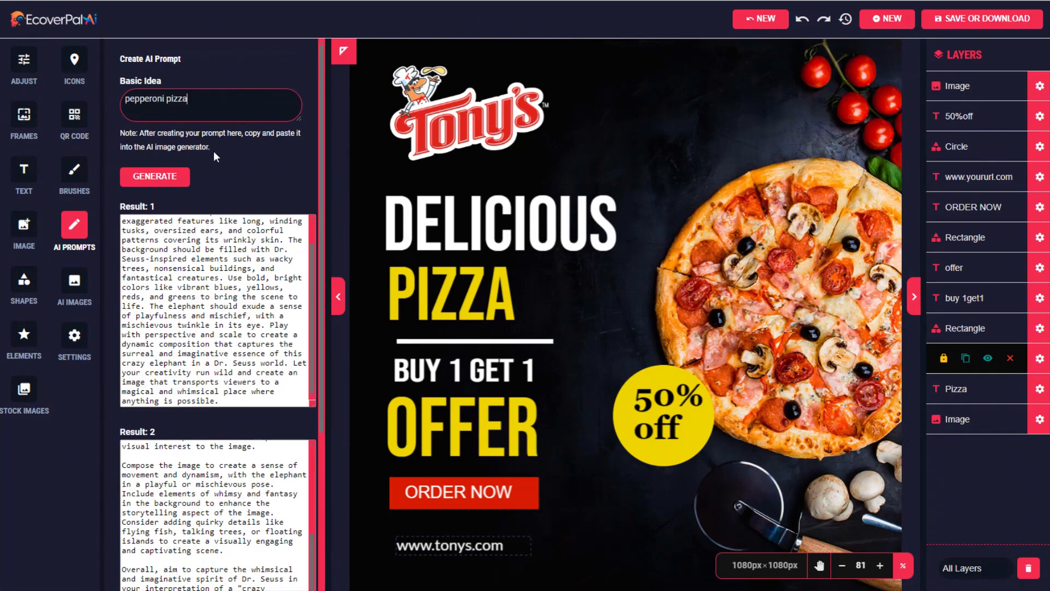
click(166, 176)
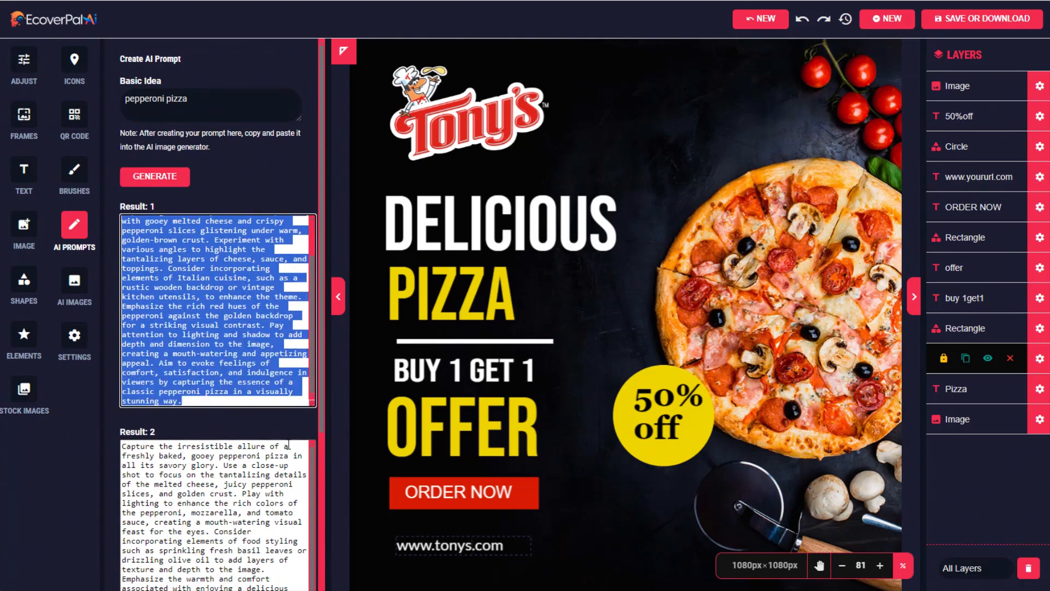
Replace the AI image generator's old prompt with the first pepperoni pizza prompt and generate the images.
click(74, 279)
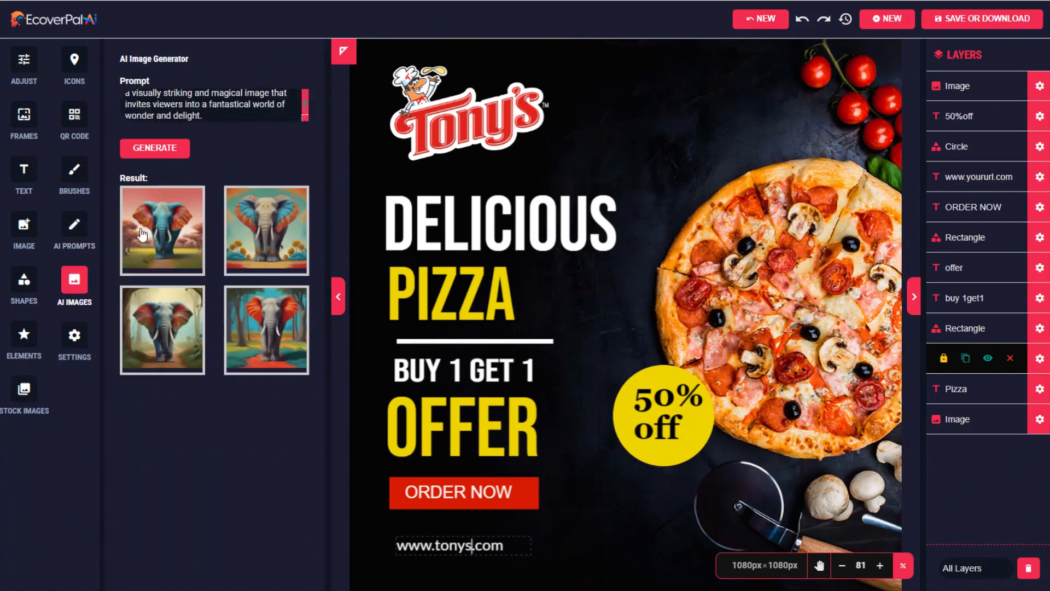
key(ctrl+a)
key(ctrl+v)
click(164, 153)
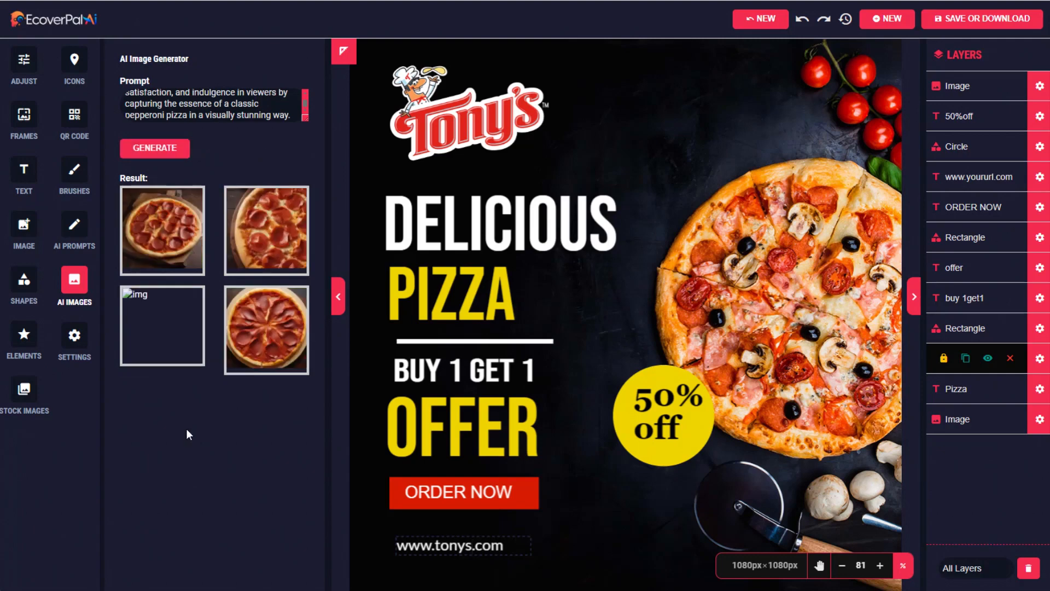
click(156, 330)
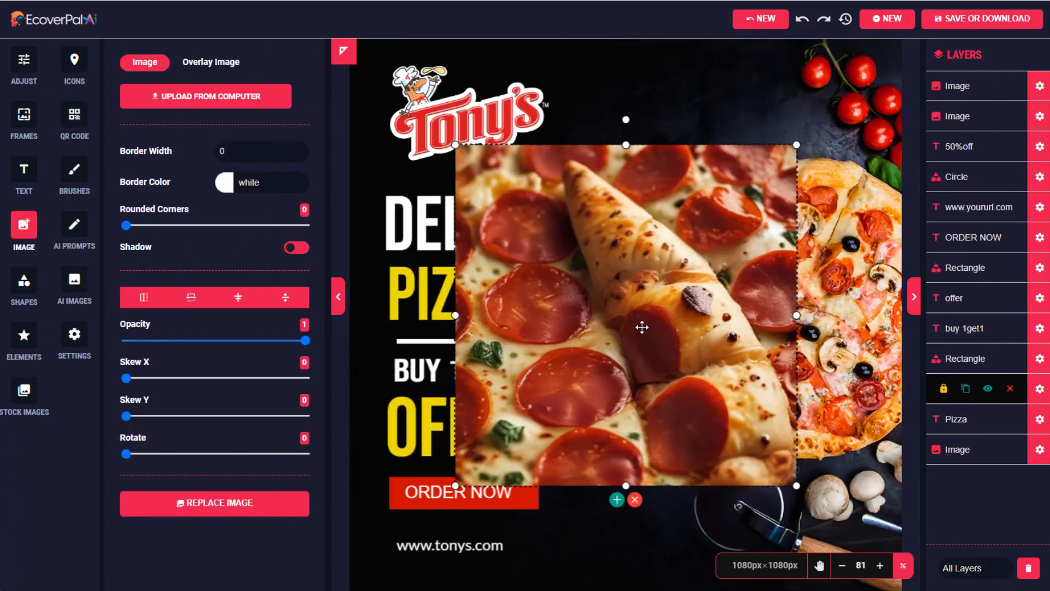
click(635, 500)
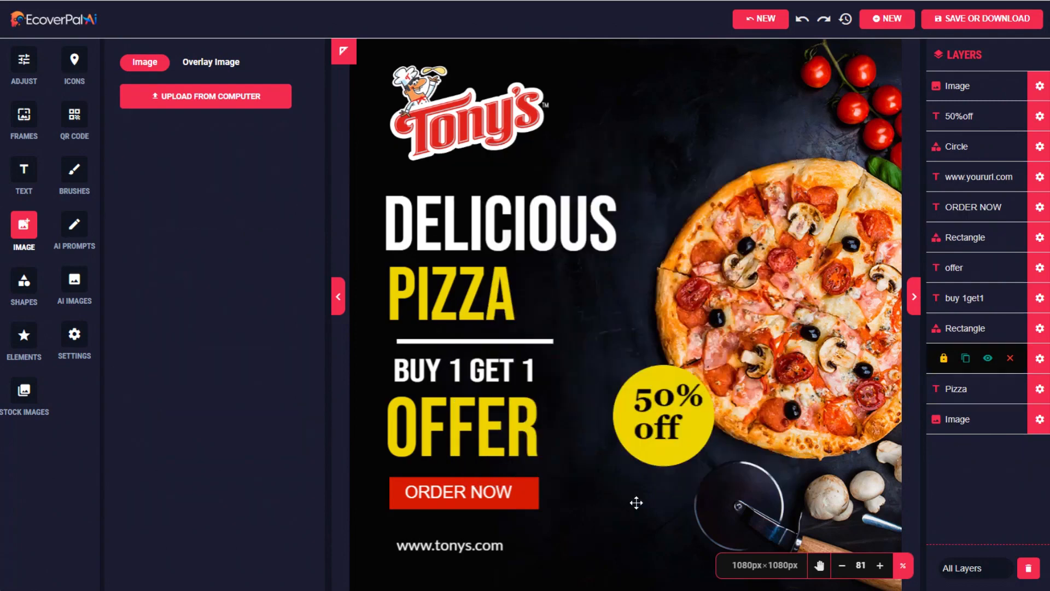
click(75, 279)
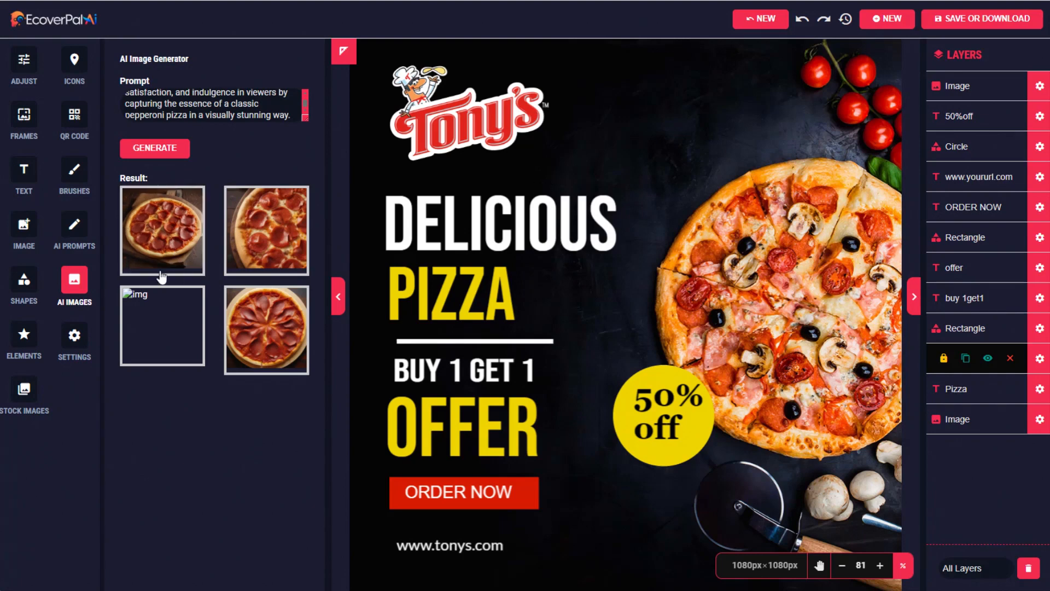
Add the first generated pizza image, align it with the canvas's upper-left corner and enlarge it to fill the whole ad.
click(162, 228)
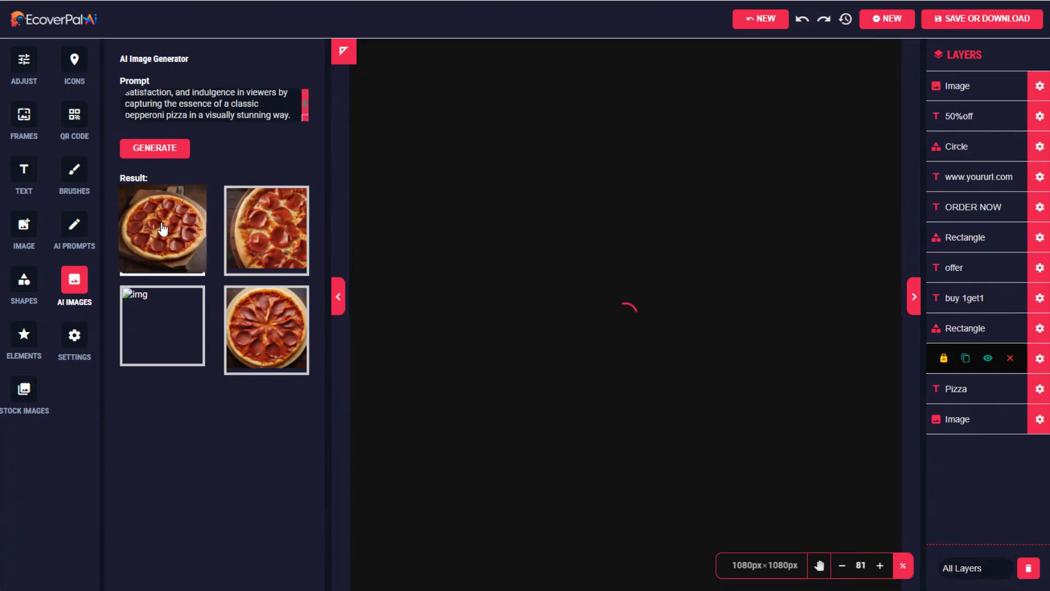
drag(599, 328, 497, 227)
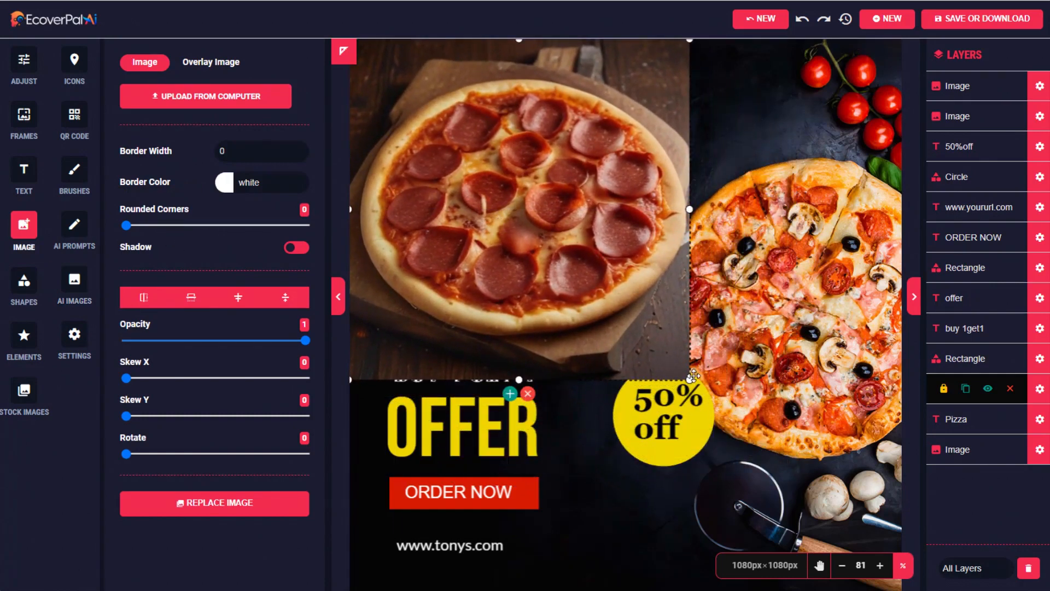
drag(690, 379, 903, 590)
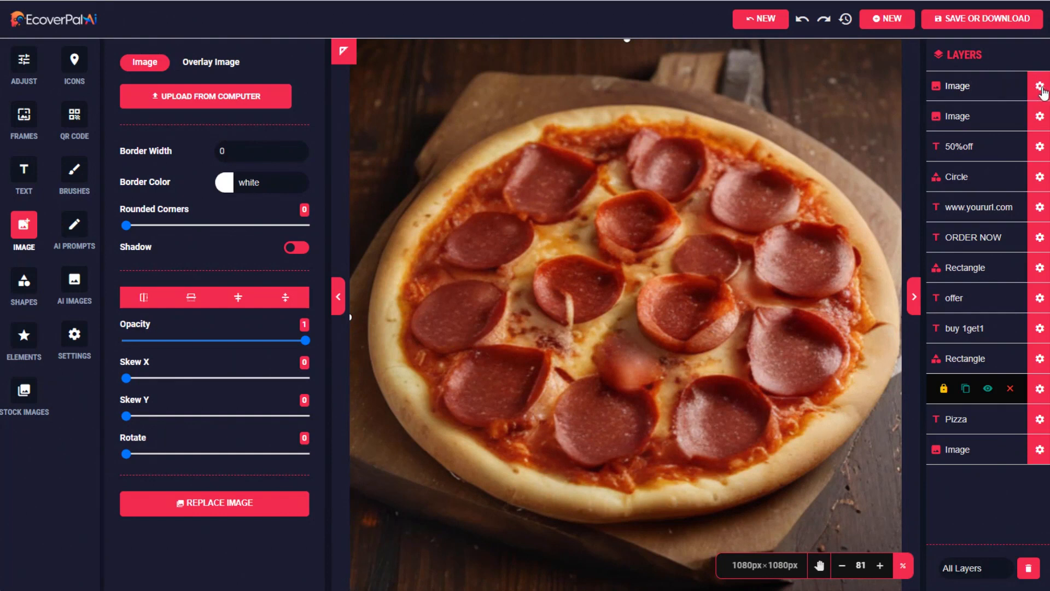
Send the new pizza image to the bottom of the layer stack and hide the original background image above it.
mouse_move(1003, 93)
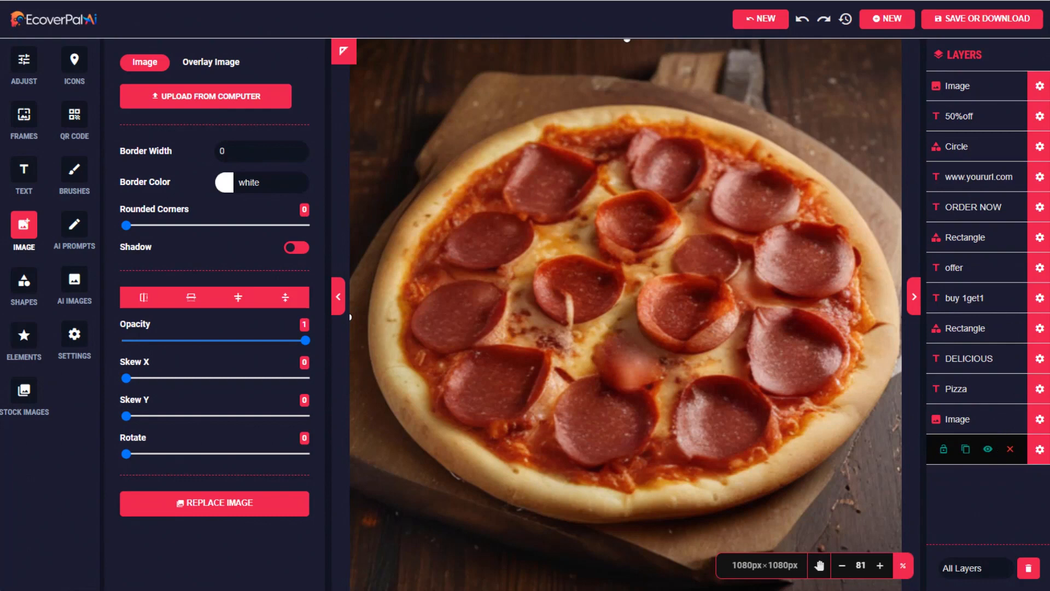
click(1039, 87)
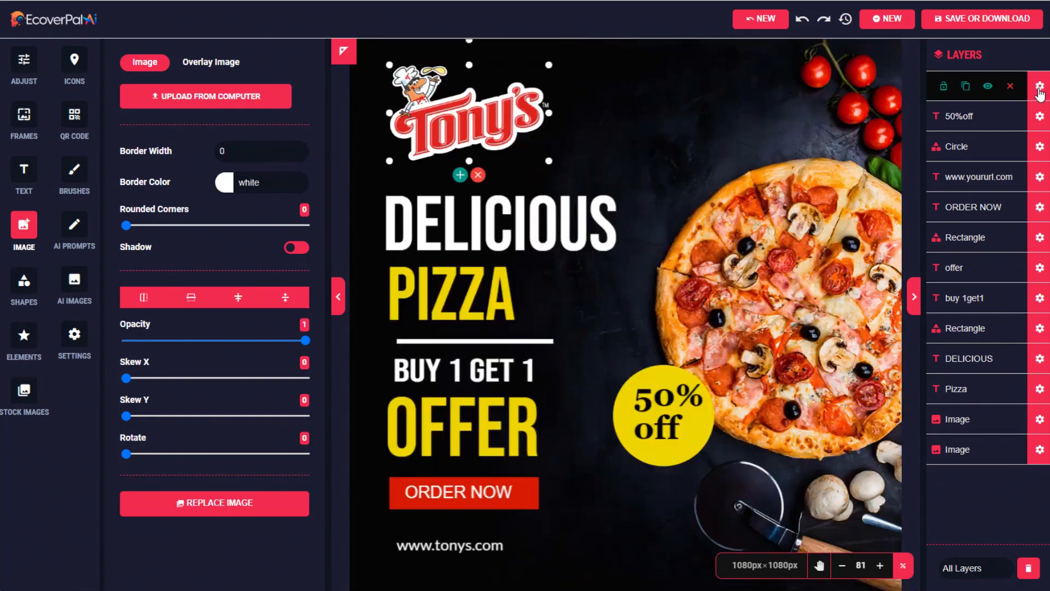
click(1040, 420)
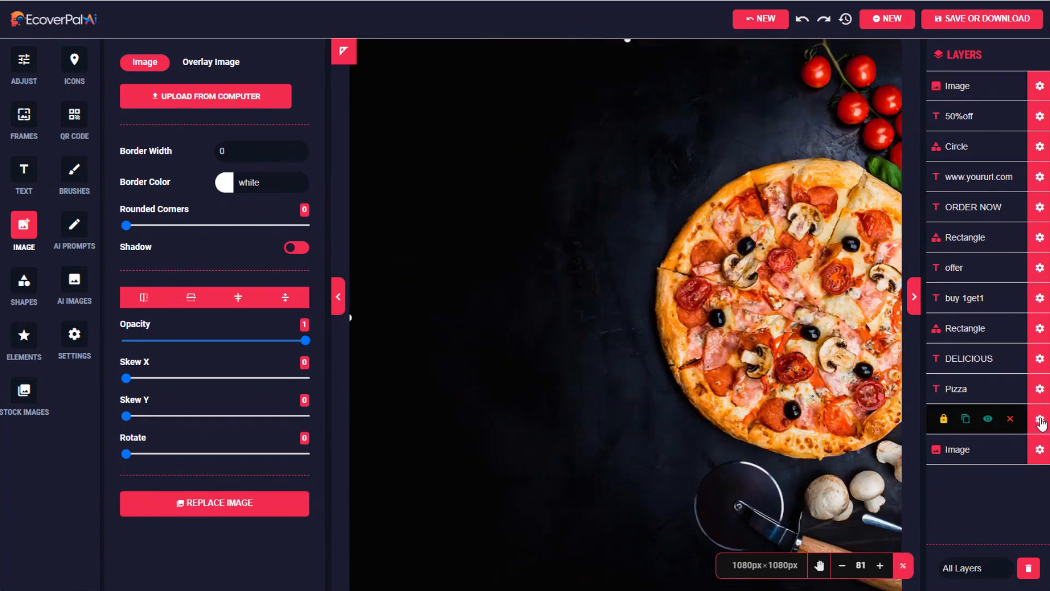
click(988, 419)
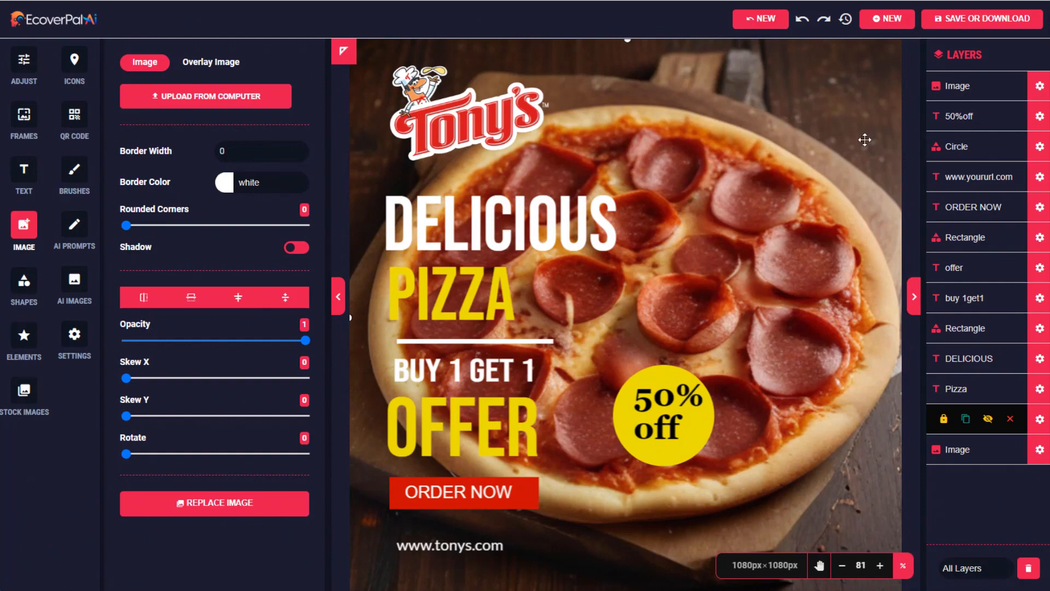
Download the ad with the new pepperoni pizza background as an image.
click(970, 25)
click(683, 141)
click(74, 118)
double_click(167, 81)
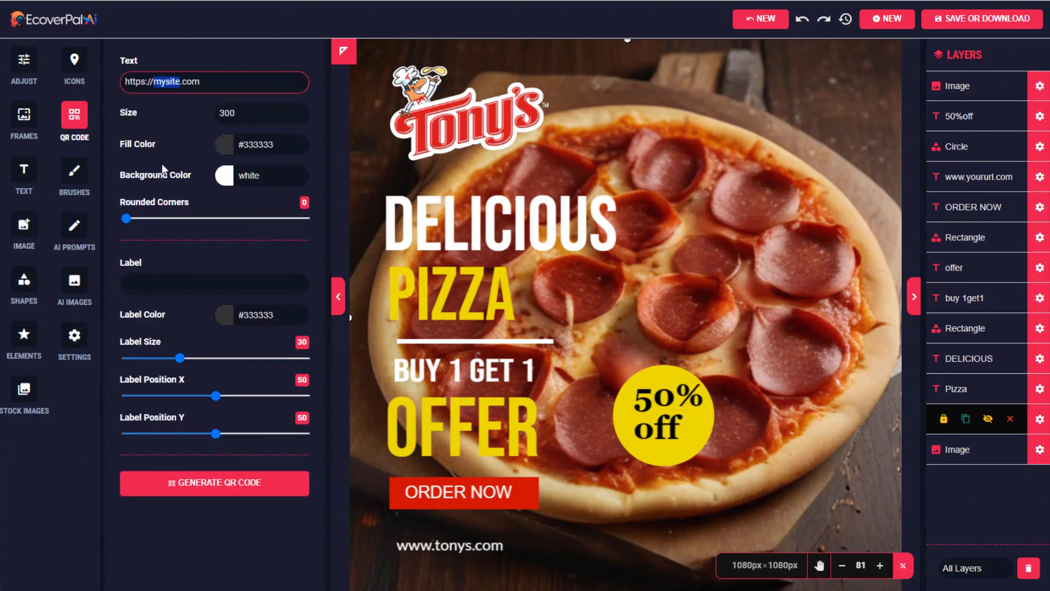
text(tonys)
click(254, 145)
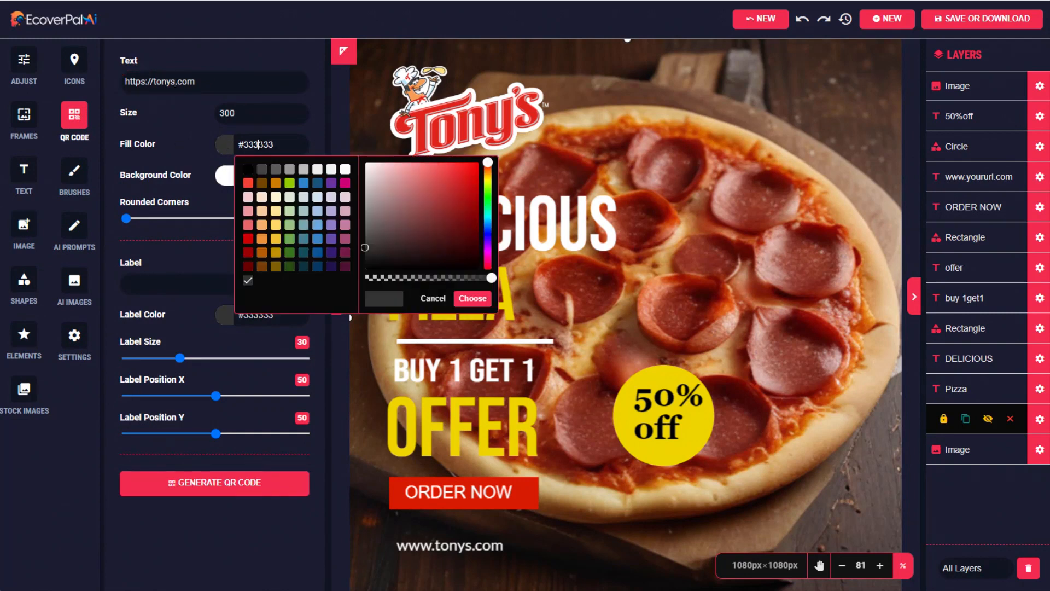
click(248, 171)
click(472, 298)
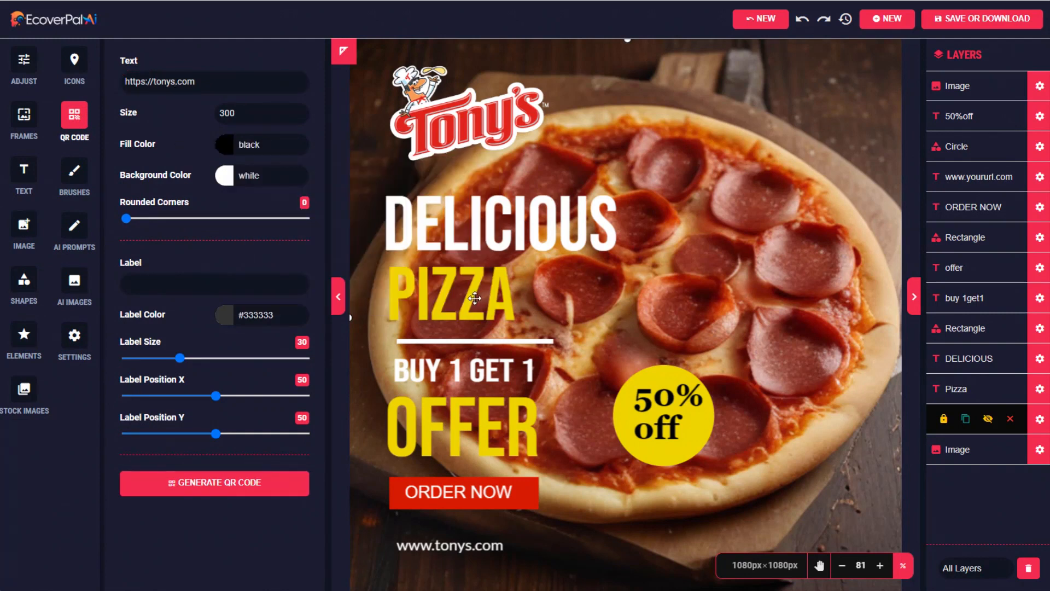
click(218, 488)
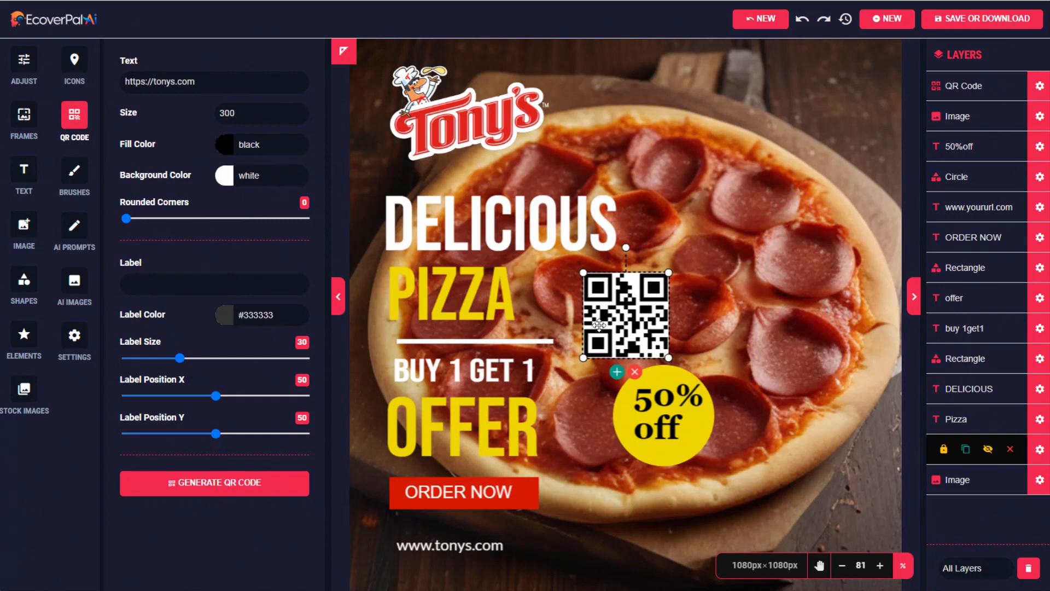
Move the QR code into the ad's upper-right corner, enlarge it by about 40 percent and adjust its position.
drag(618, 313, 840, 84)
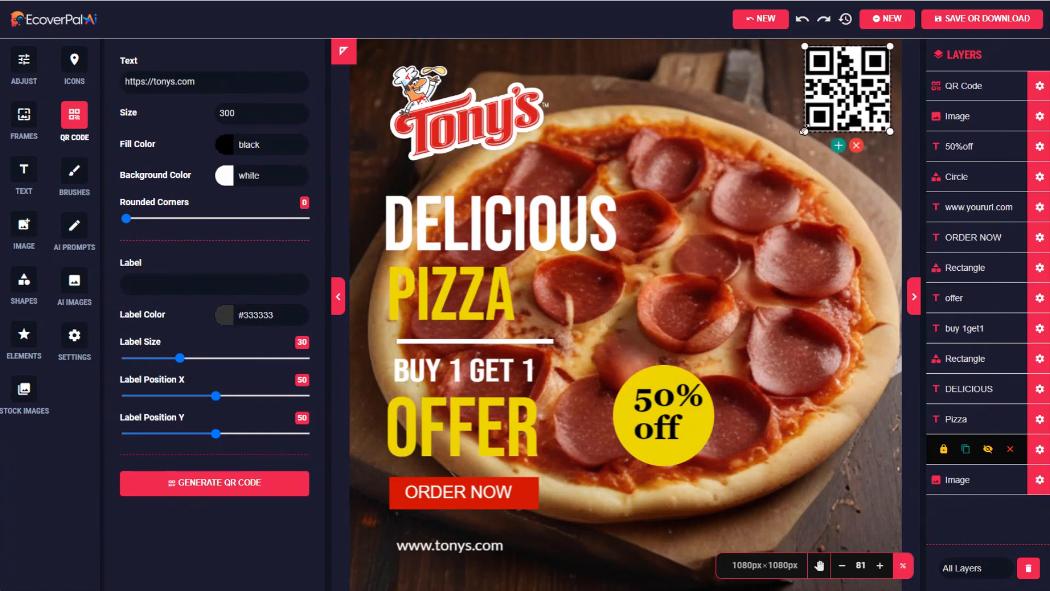
drag(804, 132, 768, 170)
drag(813, 115, 808, 131)
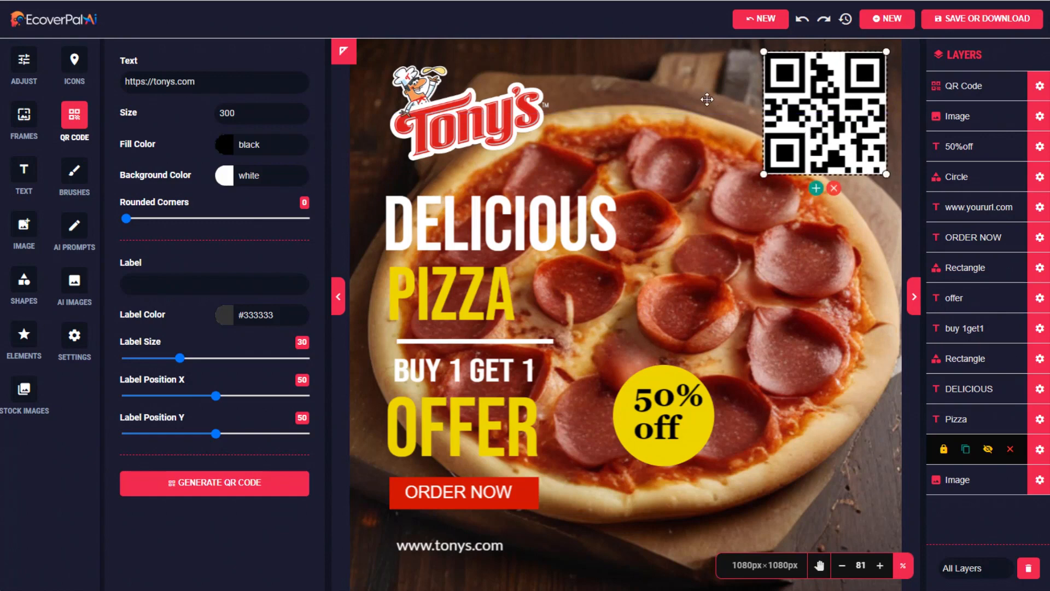
Download the ad with the QR code as a 300 DPI JPEG, view the saved image and close the viewer.
click(968, 21)
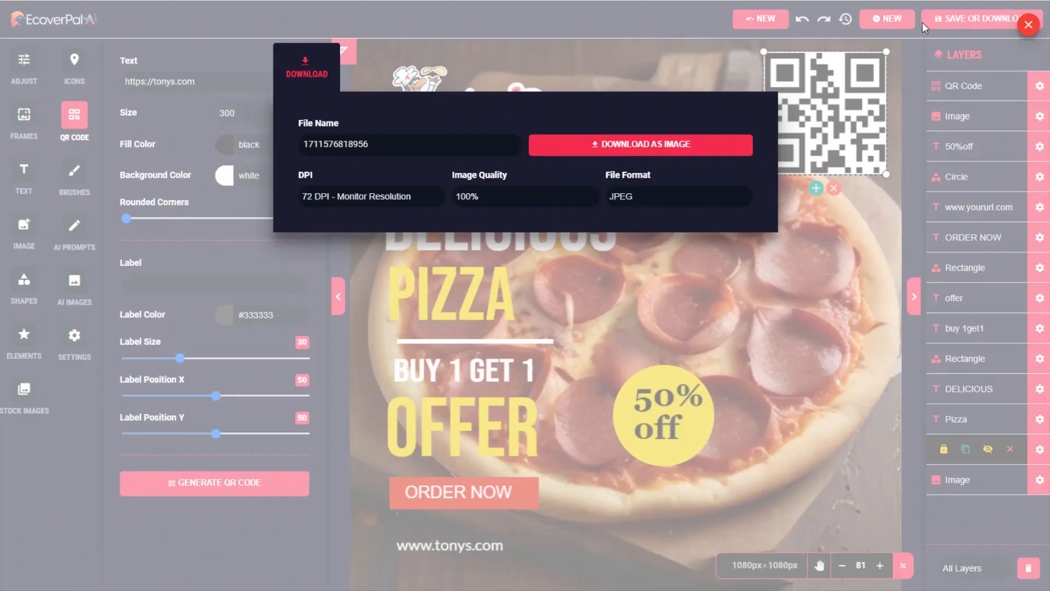
click(398, 198)
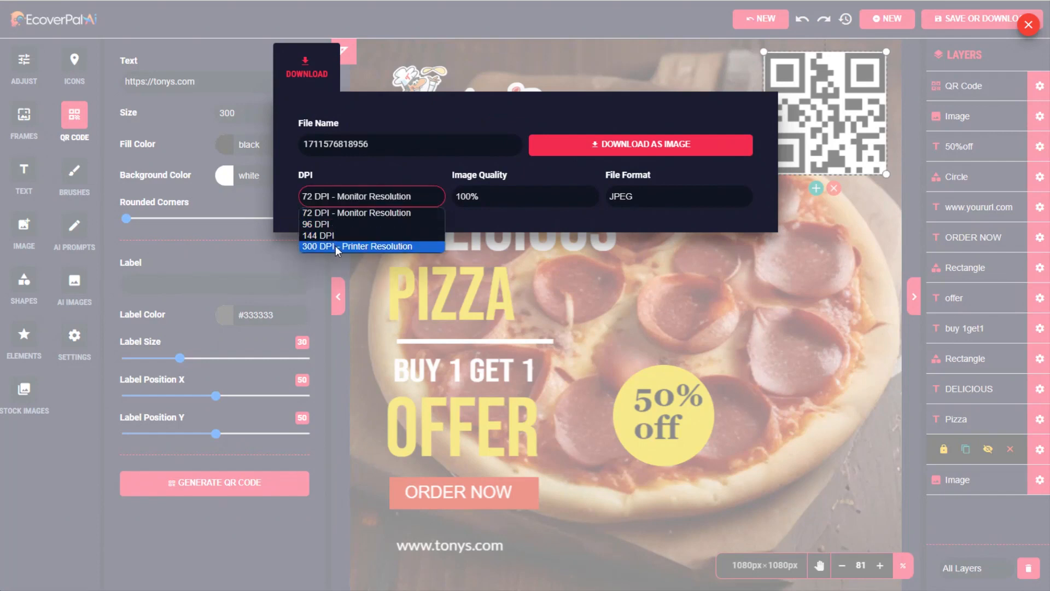
click(360, 246)
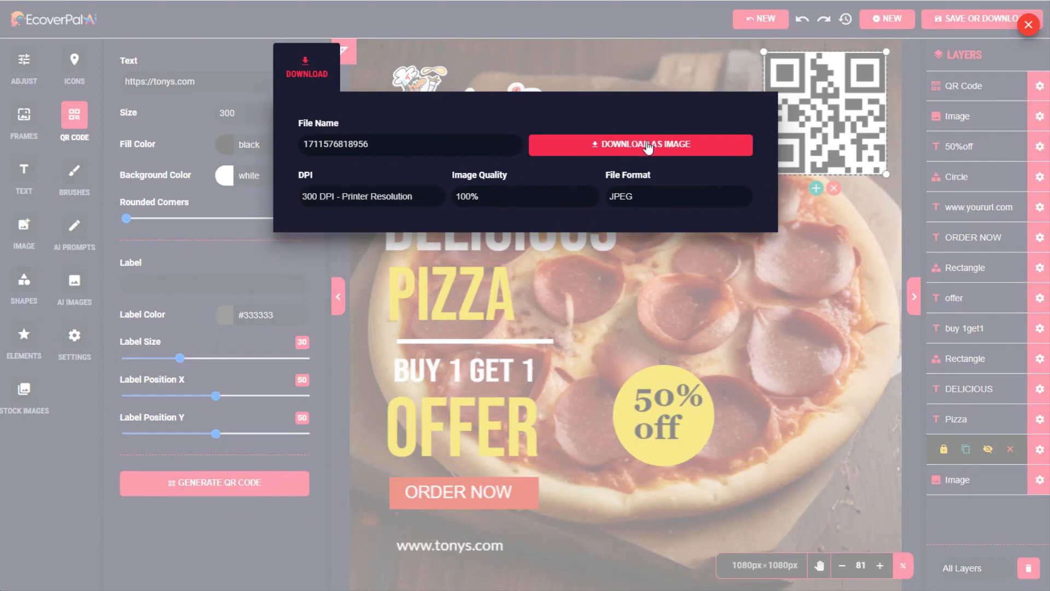
click(646, 145)
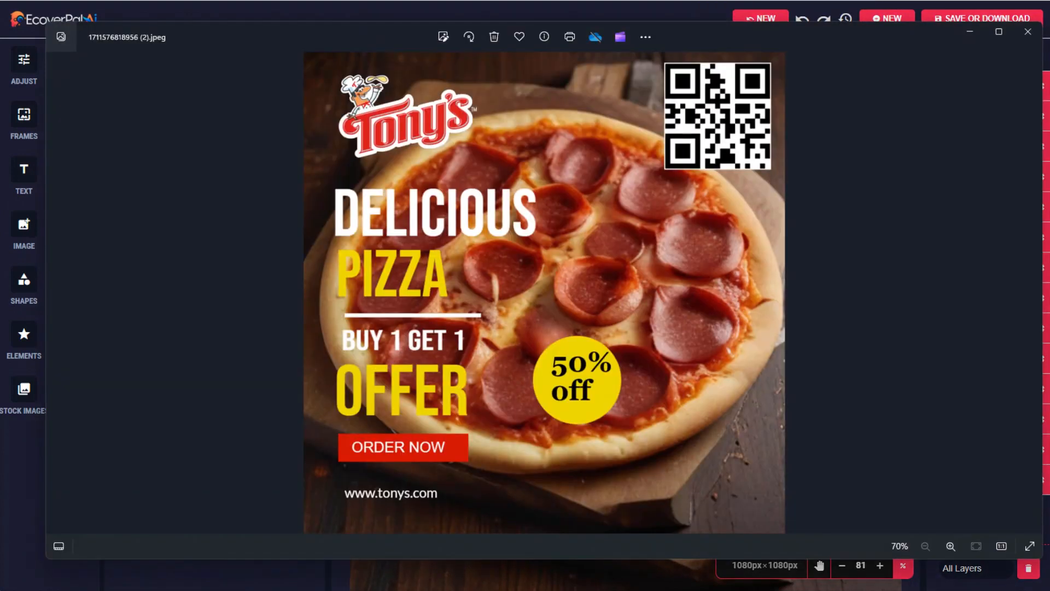
mouse_move(870, 34)
mouse_down()
mouse_move(858, 9)
mouse_move(879, 28)
mouse_move(865, 19)
mouse_move(879, 14)
mouse_move(860, 28)
mouse_up()
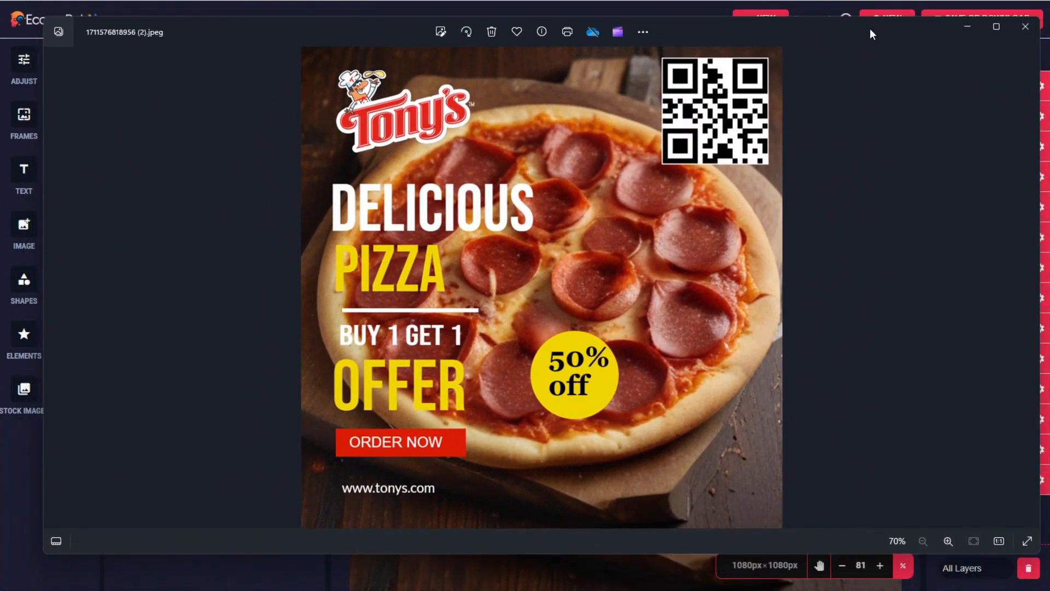
click(1026, 28)
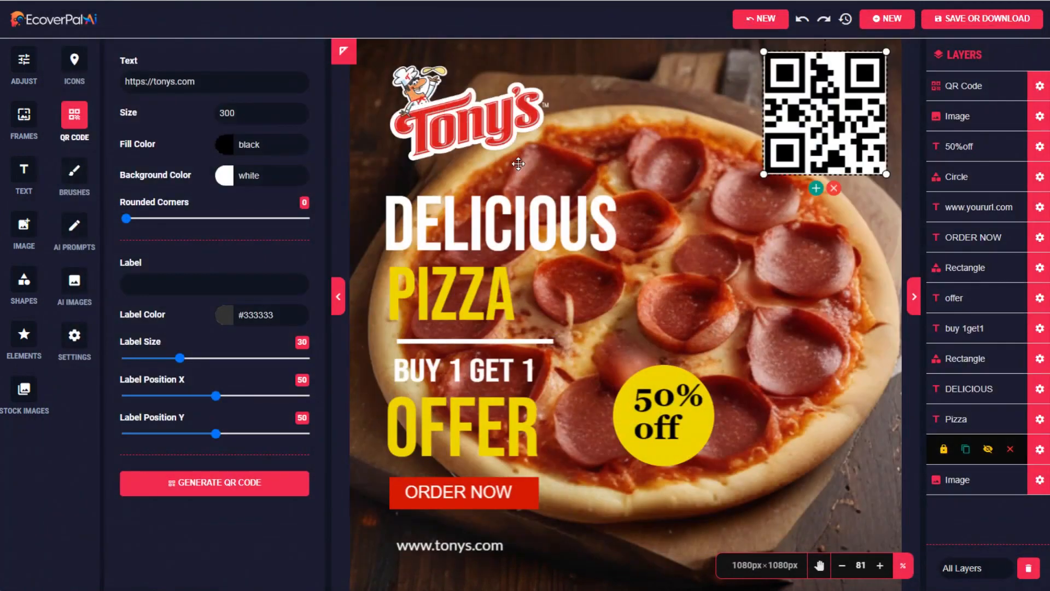
Create a new blank canvas in the Instagram Post size, 1080 by 1080, with a transparent background.
click(879, 21)
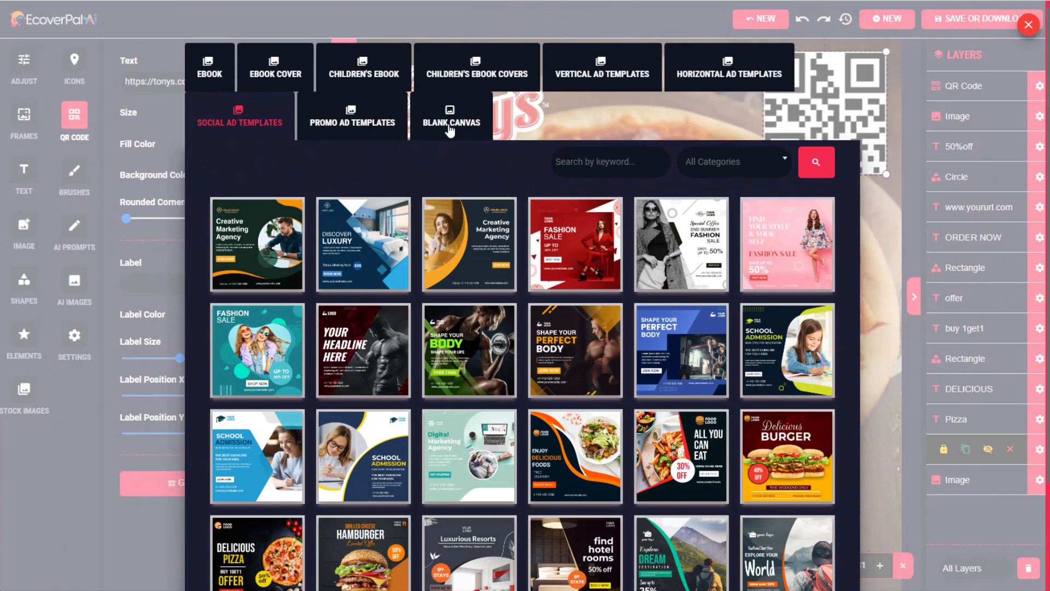
click(447, 126)
click(284, 198)
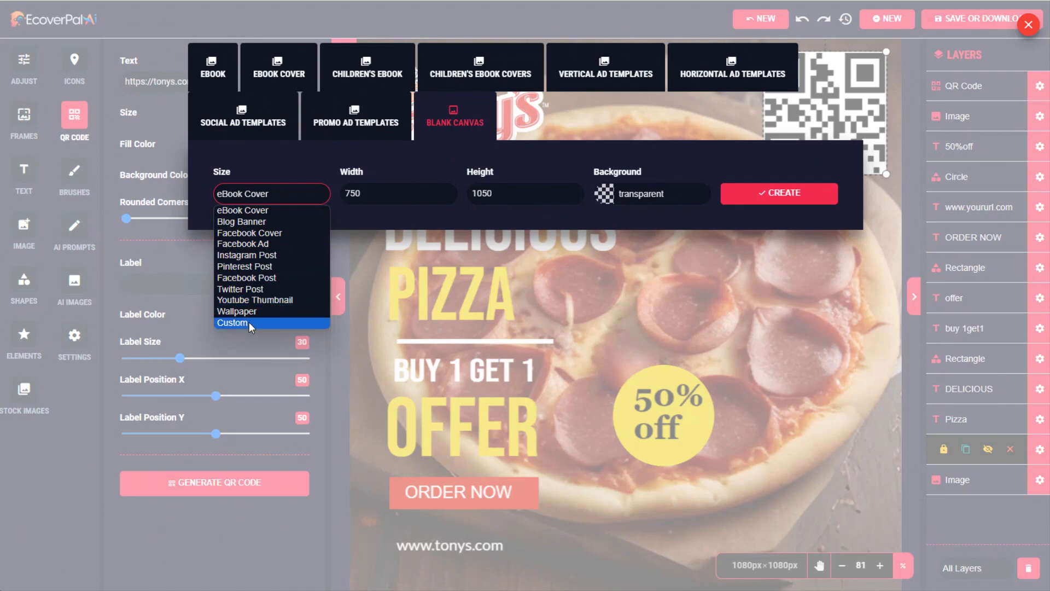
click(254, 255)
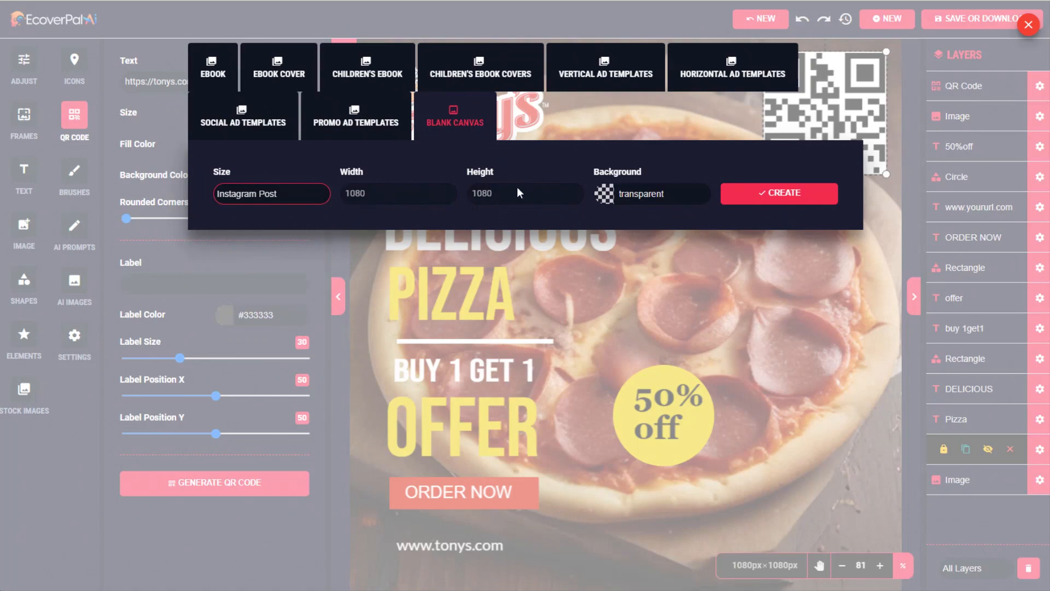
click(779, 198)
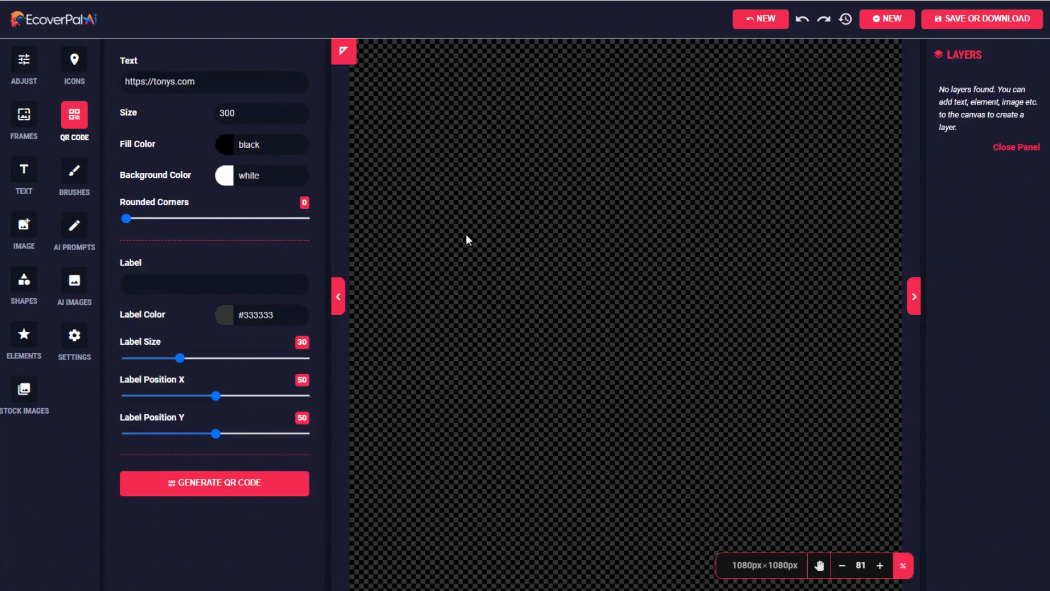
Change the basic idea for the AI prompt to "mountain scene" and generate new prompts.
click(76, 226)
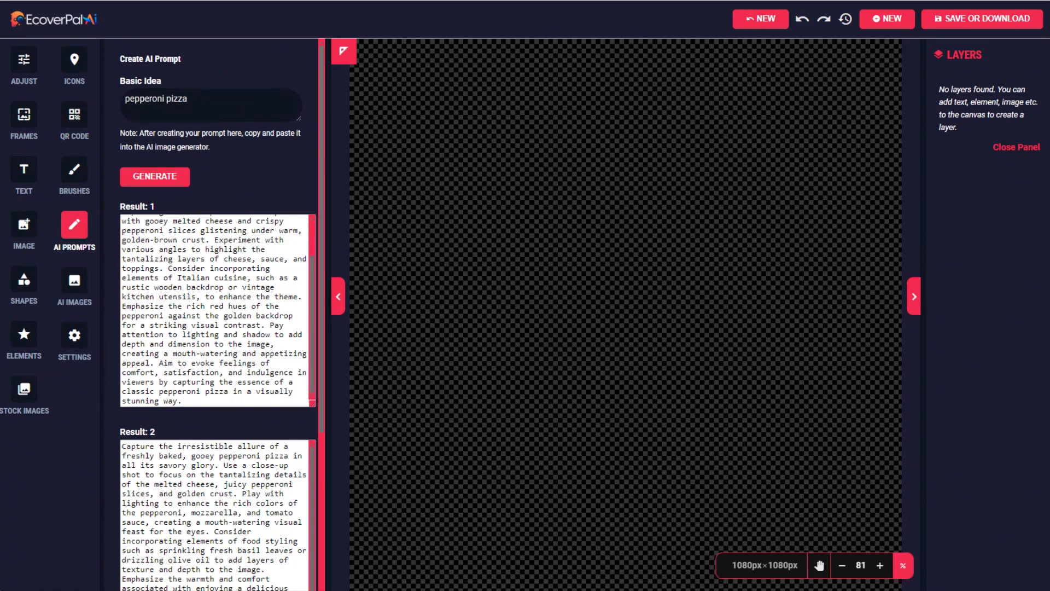
drag(198, 100, 123, 101)
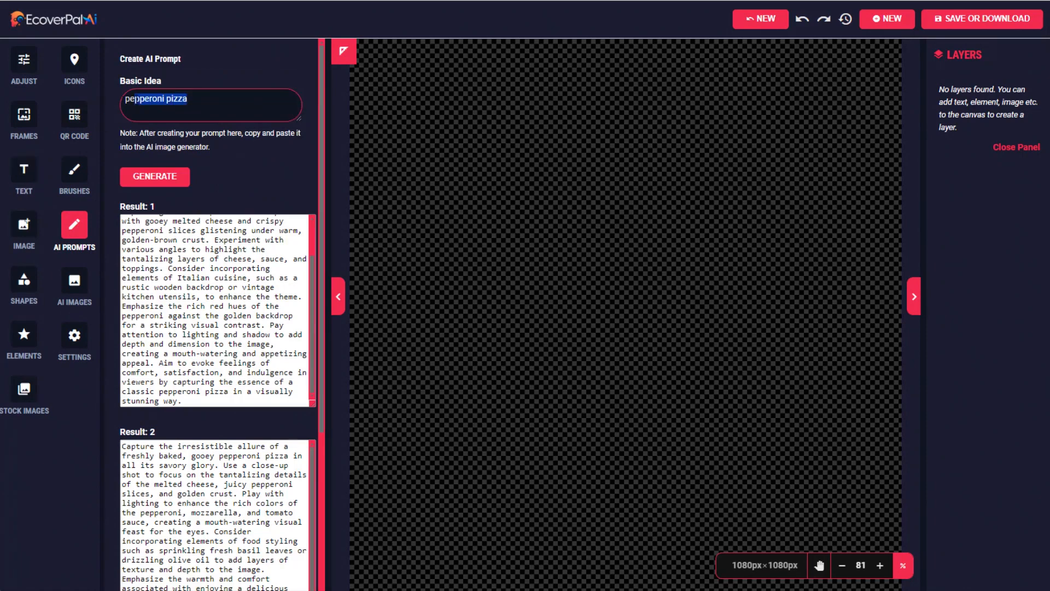
text(mountain scene)
drag(124, 100, 237, 101)
click(237, 100)
click(166, 178)
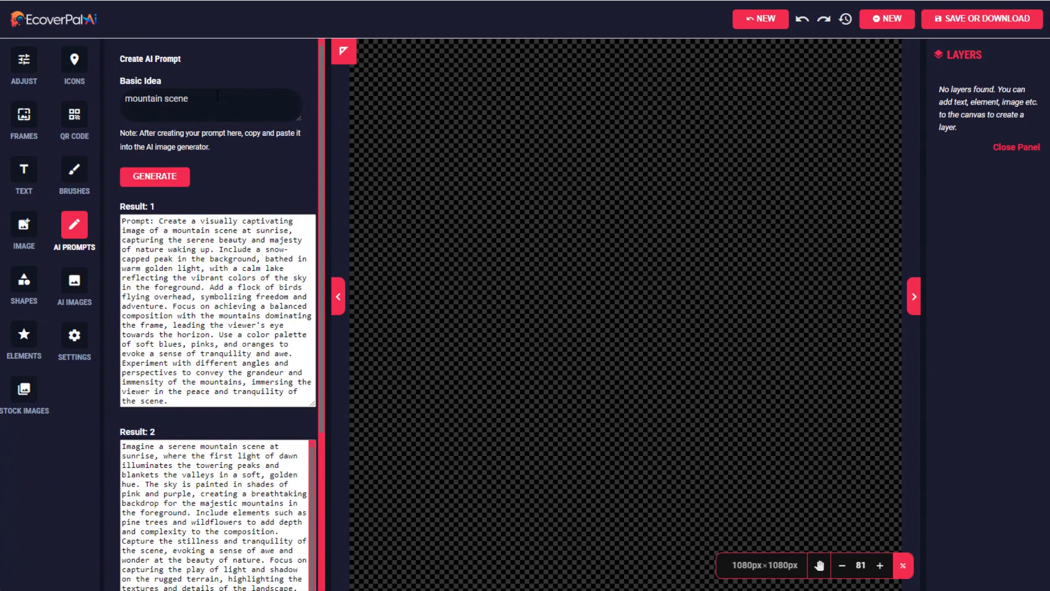
Copy the first mountain prompt without its "Prompt:" label, replace the AI image generator's prompt with it and generate images.
scroll(216, 295, down, 3)
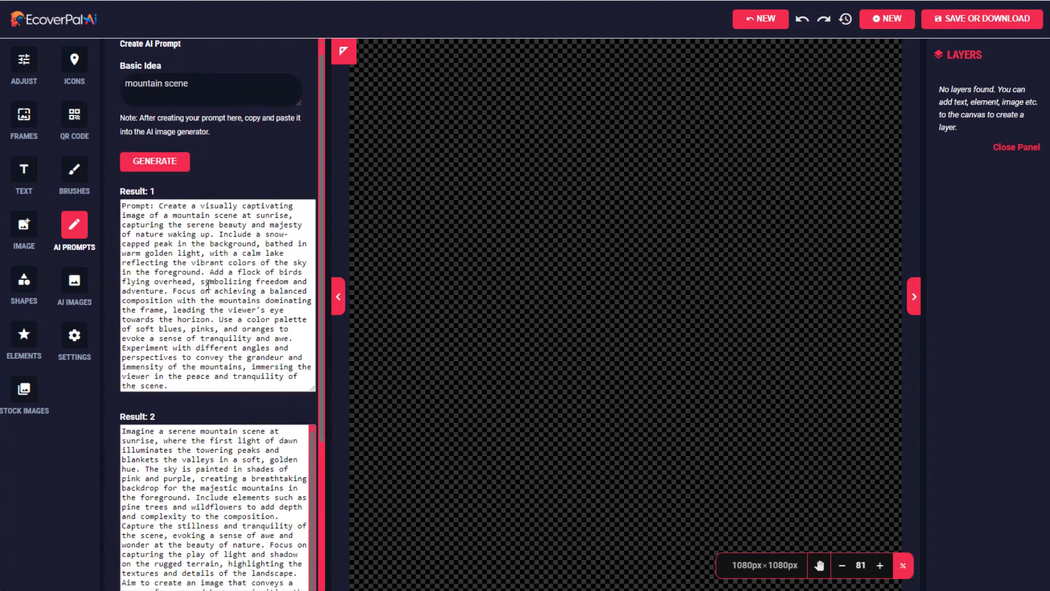
scroll(216, 295, up, 3)
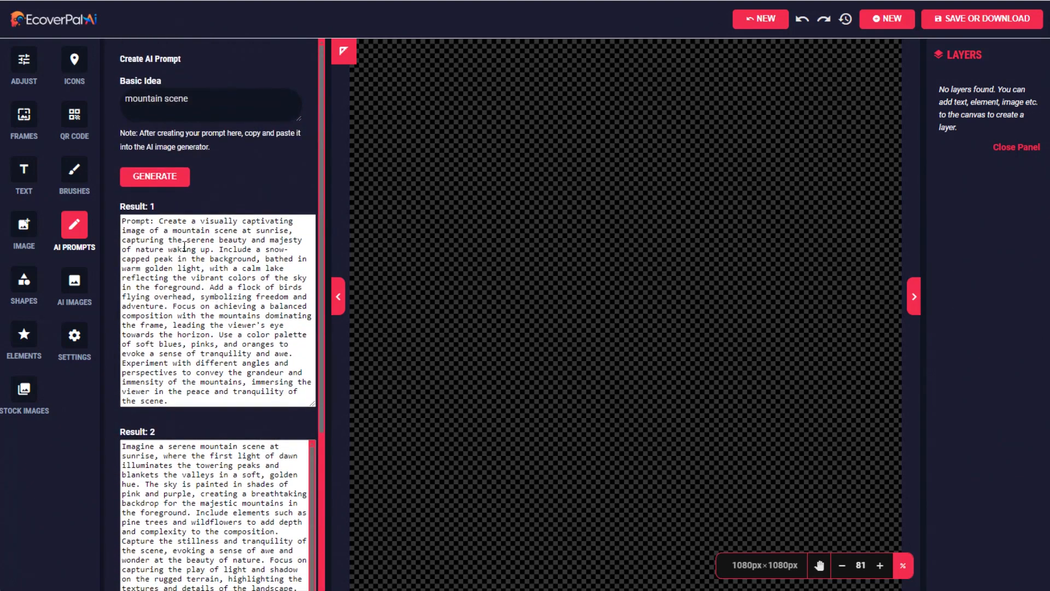
drag(159, 221, 221, 449)
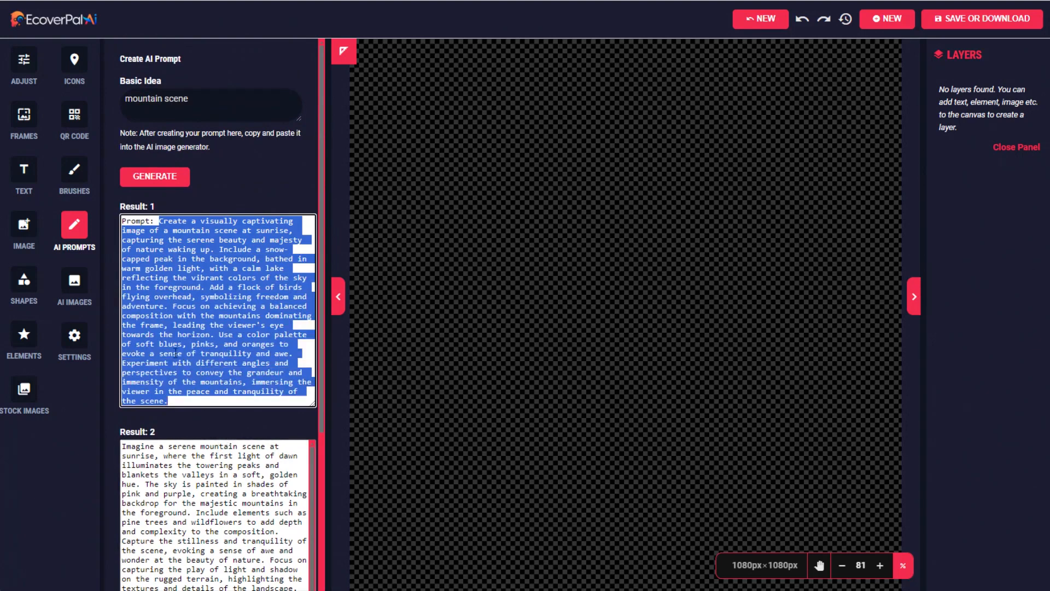
click(75, 280)
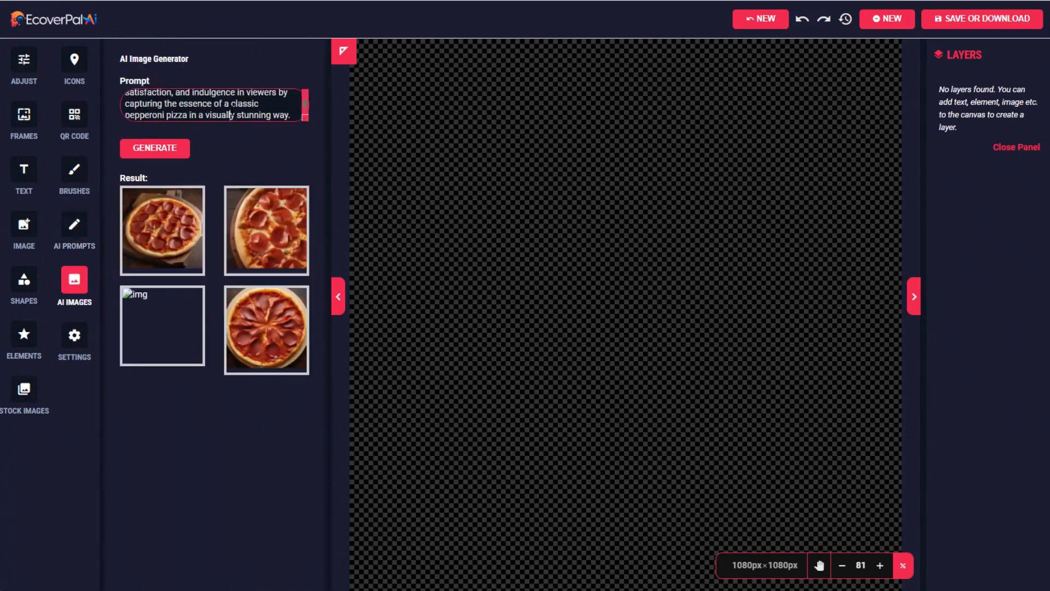
key(ctrl+a)
key(ctrl+v)
click(159, 148)
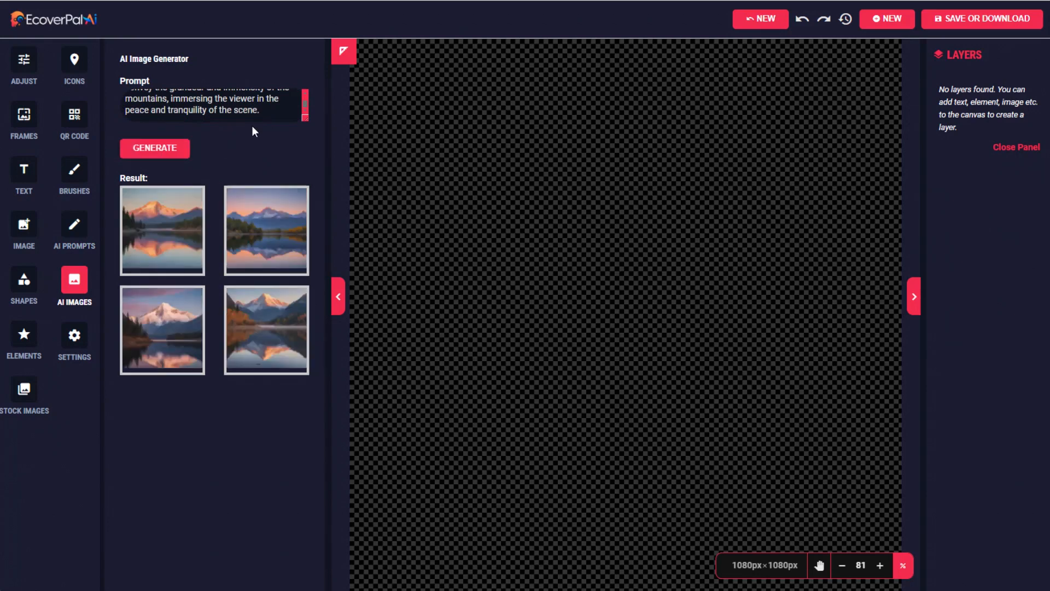
Place the first generated mountain image, align it to the canvas's upper-left corner and enlarge it to fill the canvas.
click(173, 222)
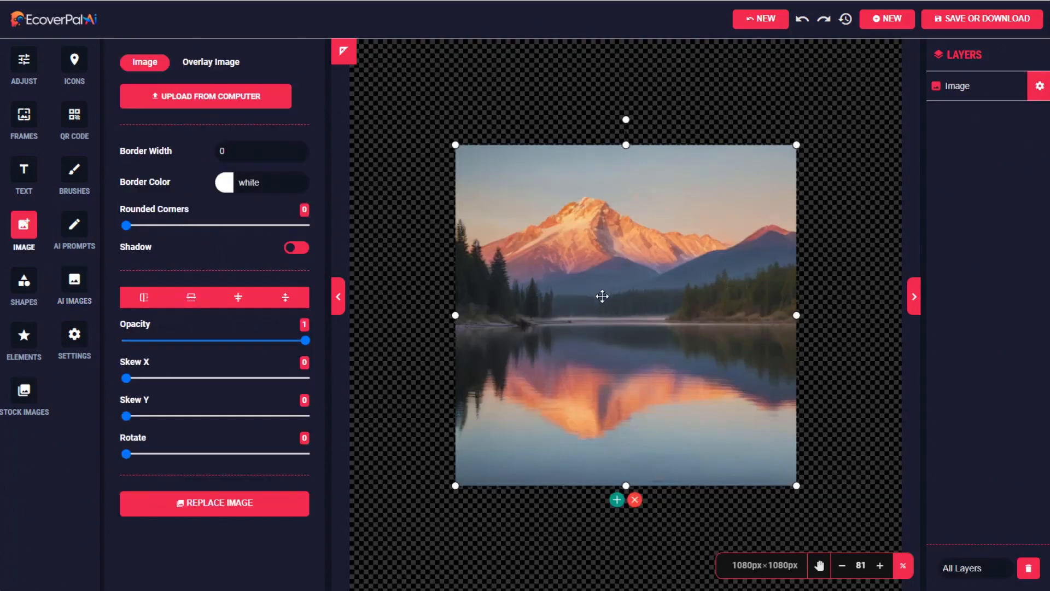
drag(602, 296, 496, 189)
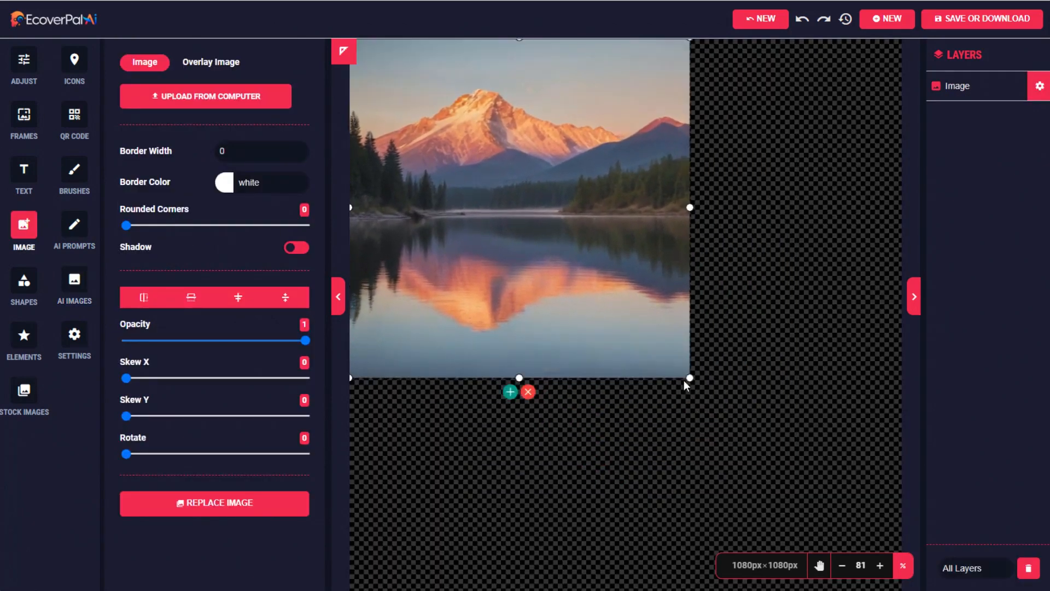
drag(689, 378, 902, 589)
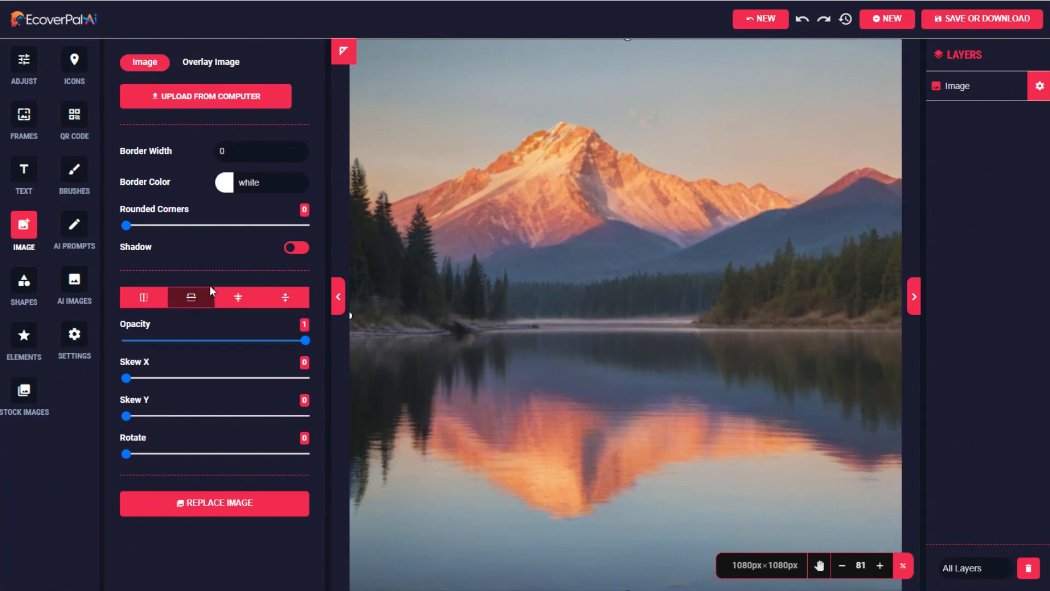
Add a text box reading "Keep your face always toward the sunshine, and shadows will fall behind you." with its quotation marks.
click(23, 173)
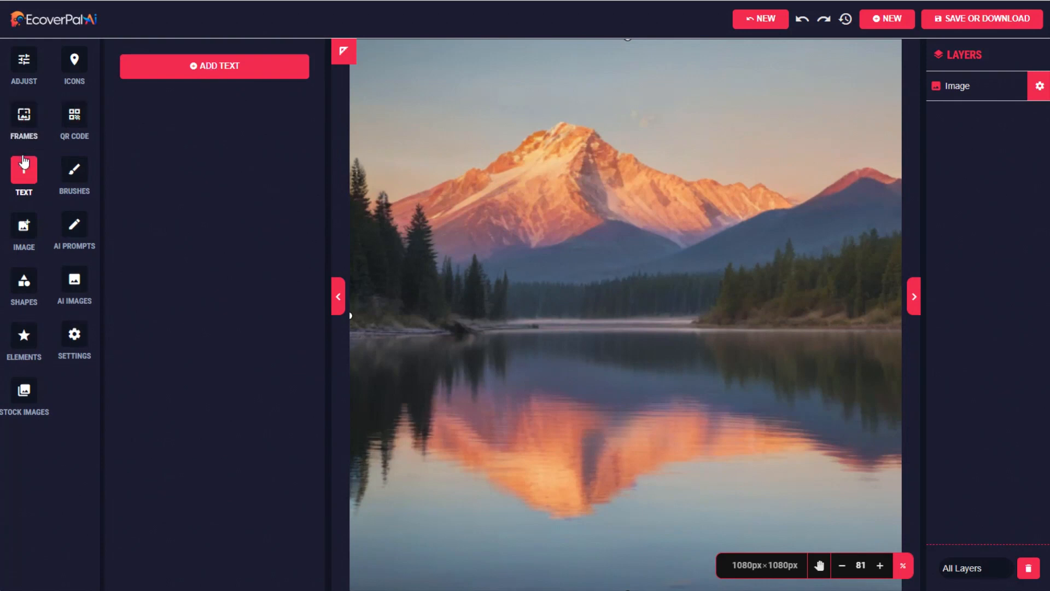
click(211, 68)
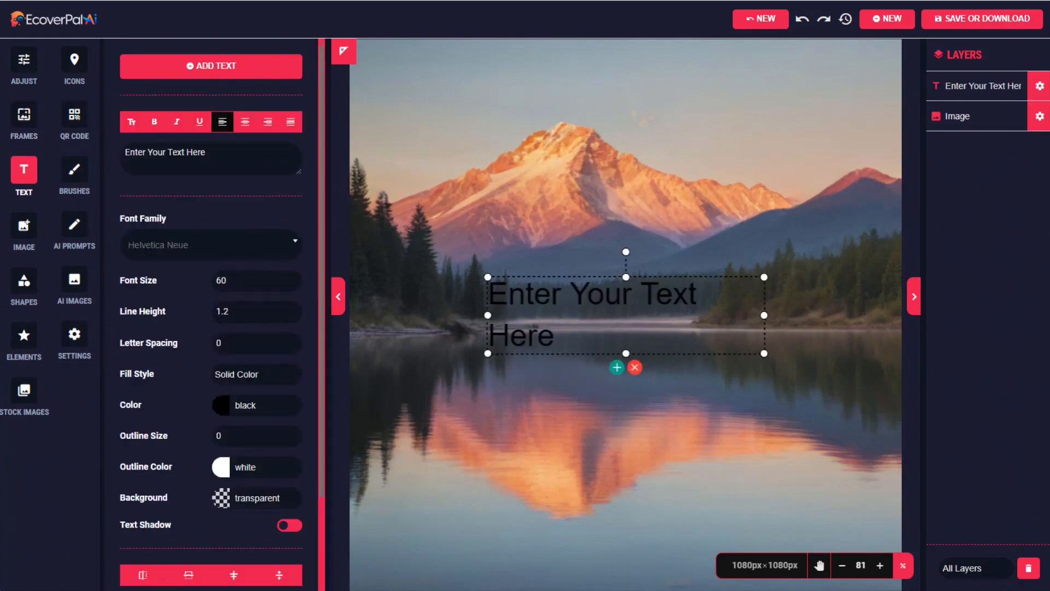
click(561, 313)
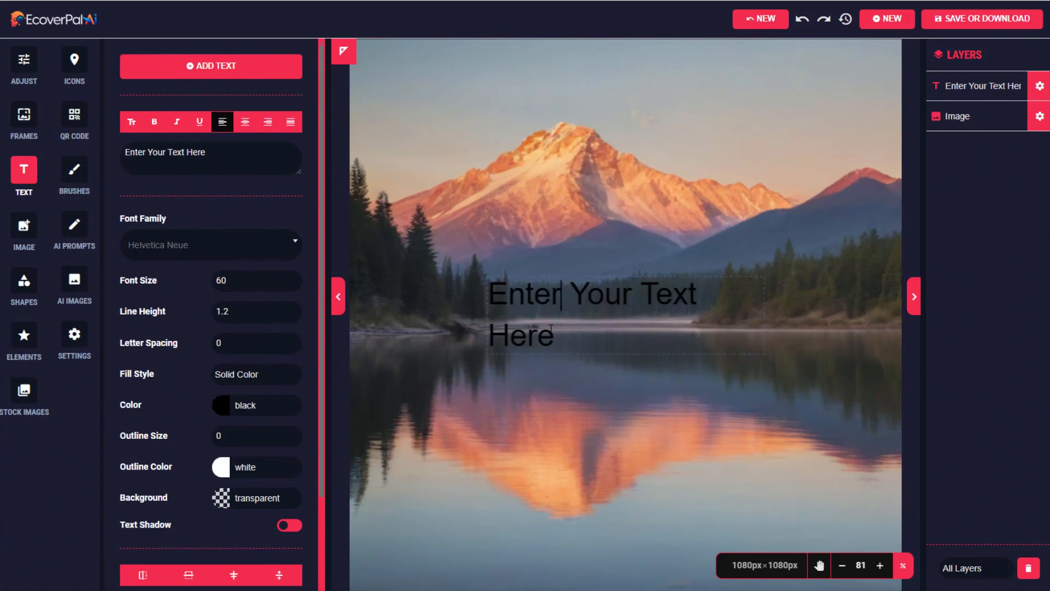
click(551, 328)
key(ctrl+a)
text("Keep your face always toward the sunshine, and shadows will fall behind you.")
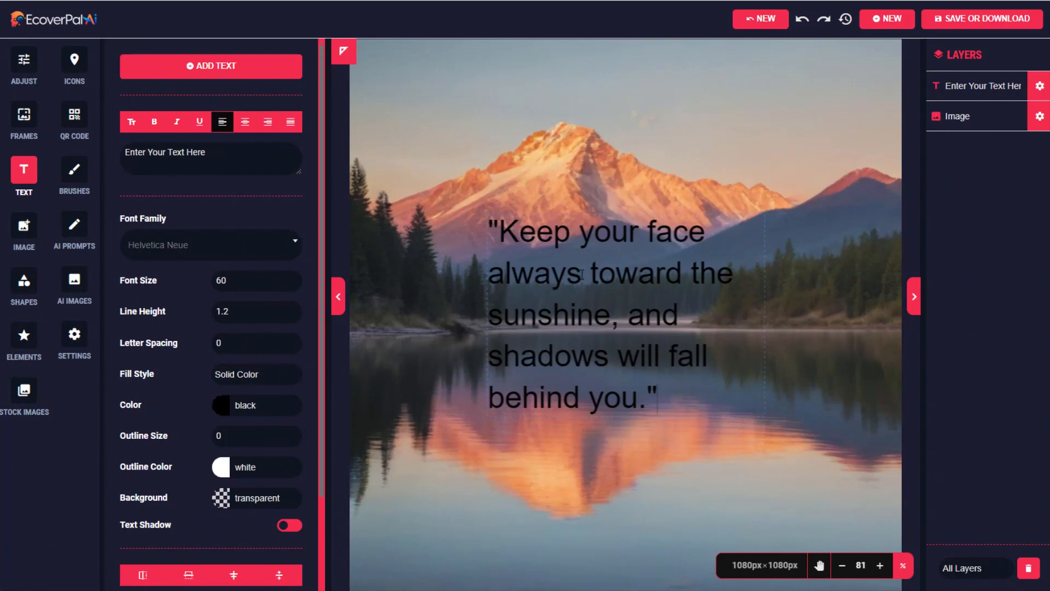
Change the color of the whole quote to white.
drag(492, 229, 652, 390)
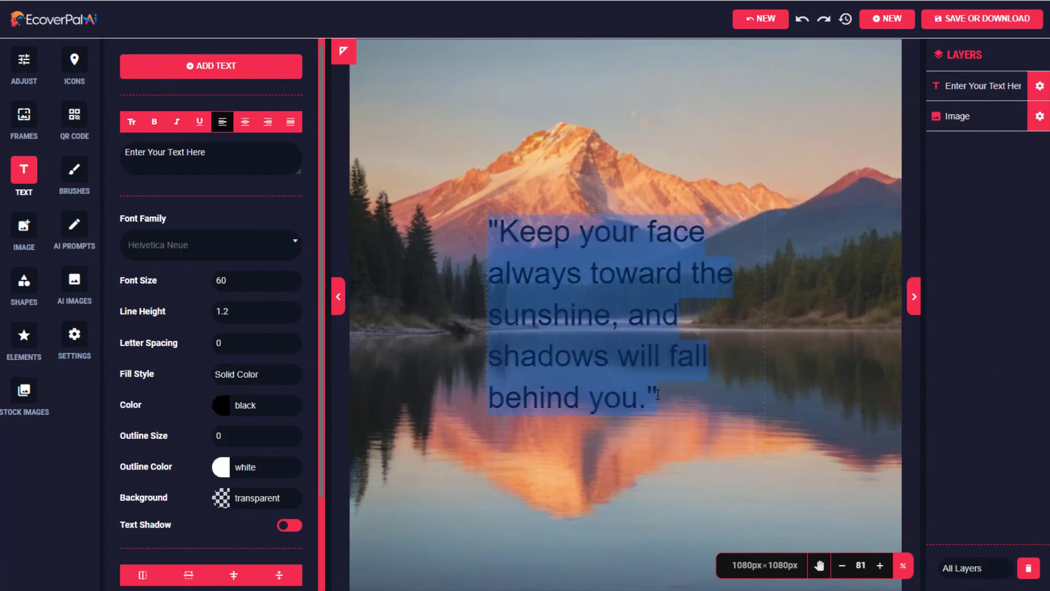
click(243, 404)
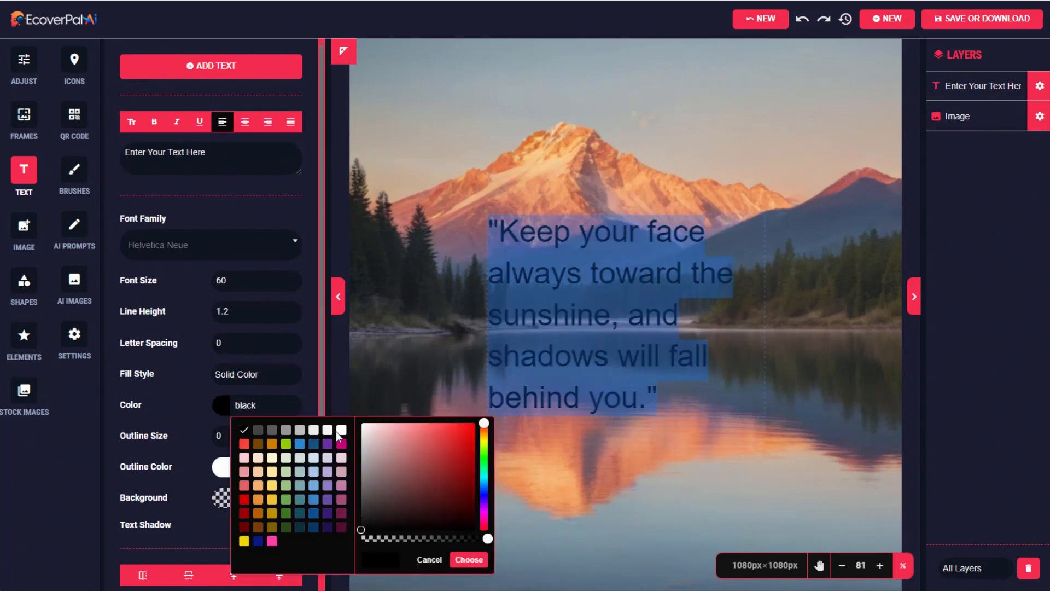
click(341, 431)
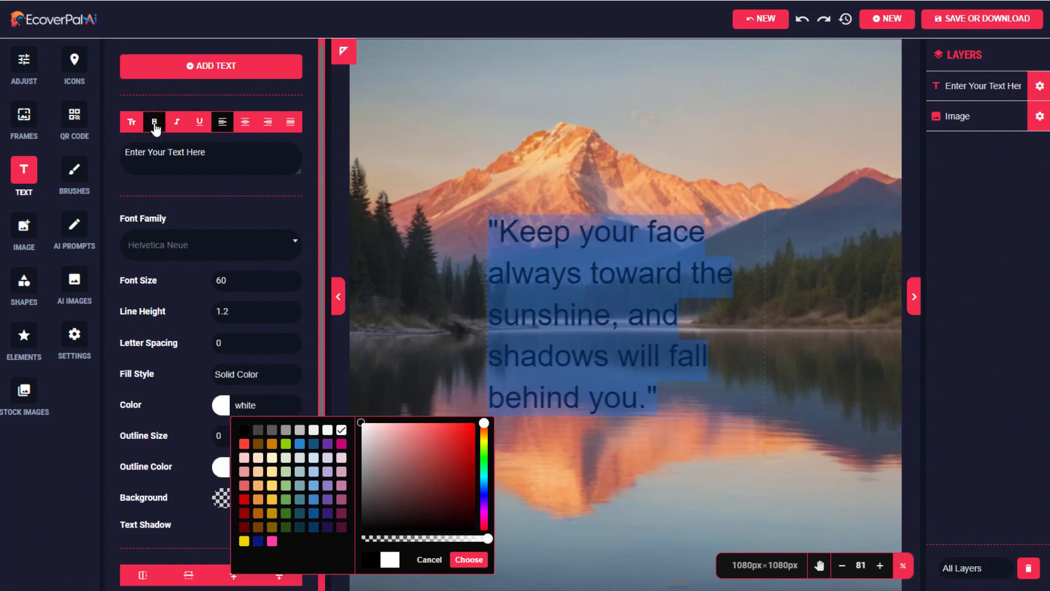
Set the quote's font family to Cormorant Garamond and make it bold.
click(189, 252)
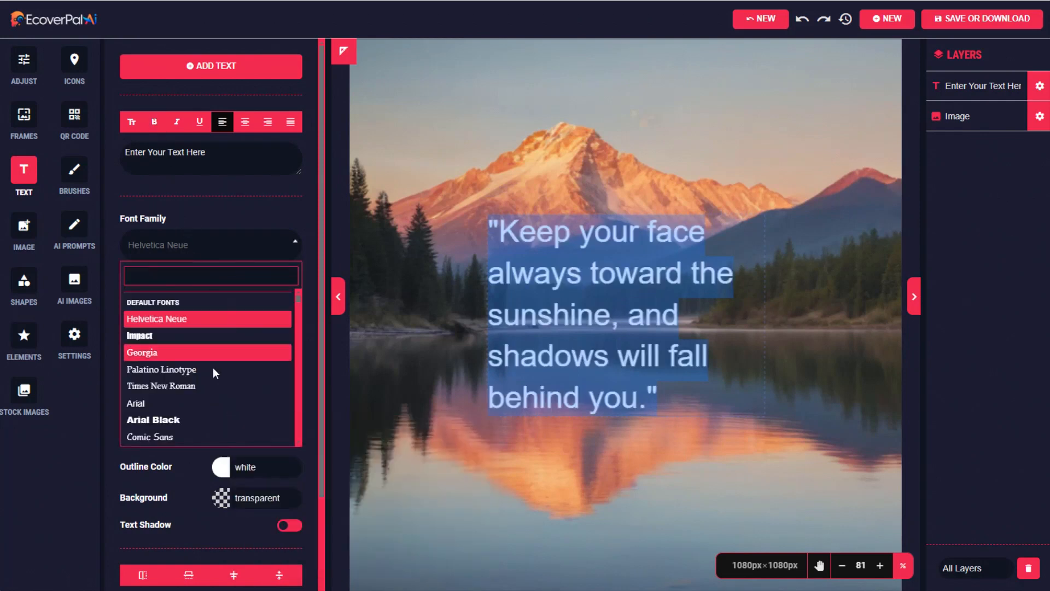
scroll(208, 378, down, 5)
scroll(215, 373, down, 10)
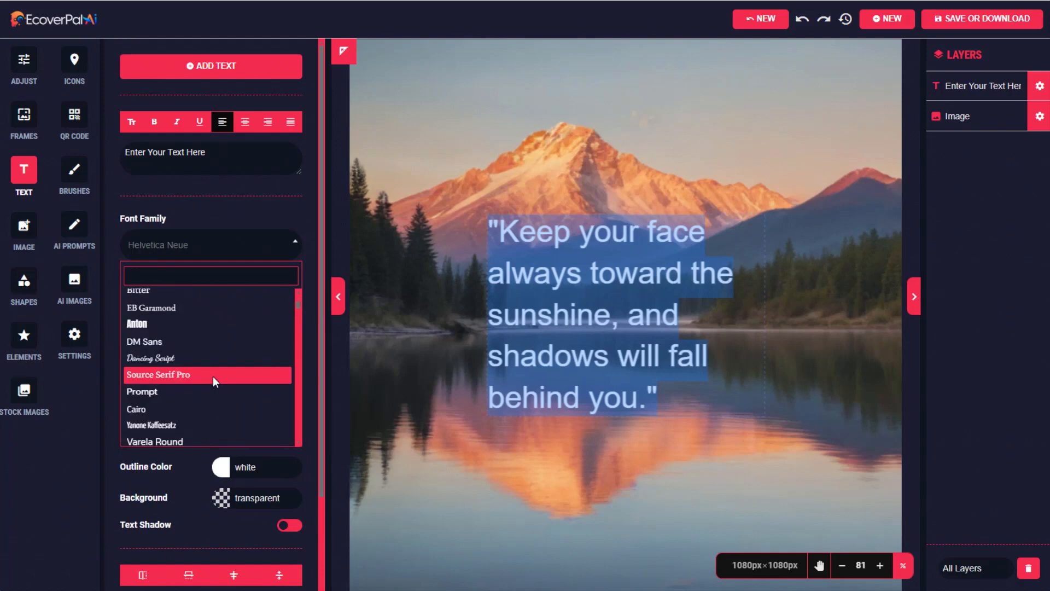
scroll(212, 376, down, 3)
click(198, 342)
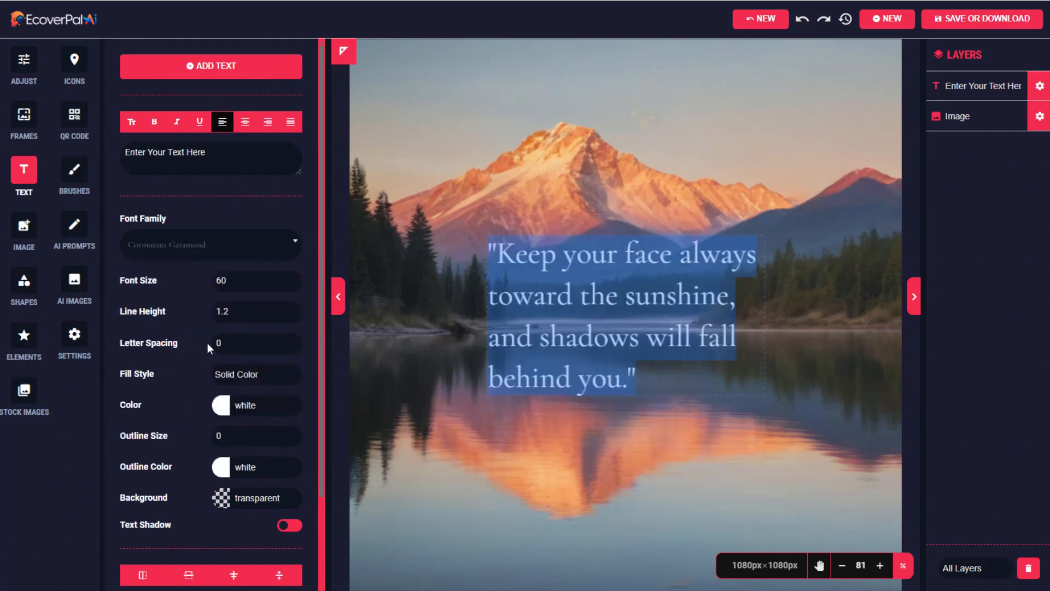
click(154, 122)
Widen the quote's text box so it wraps onto three lines and set its font size to 63.
click(764, 315)
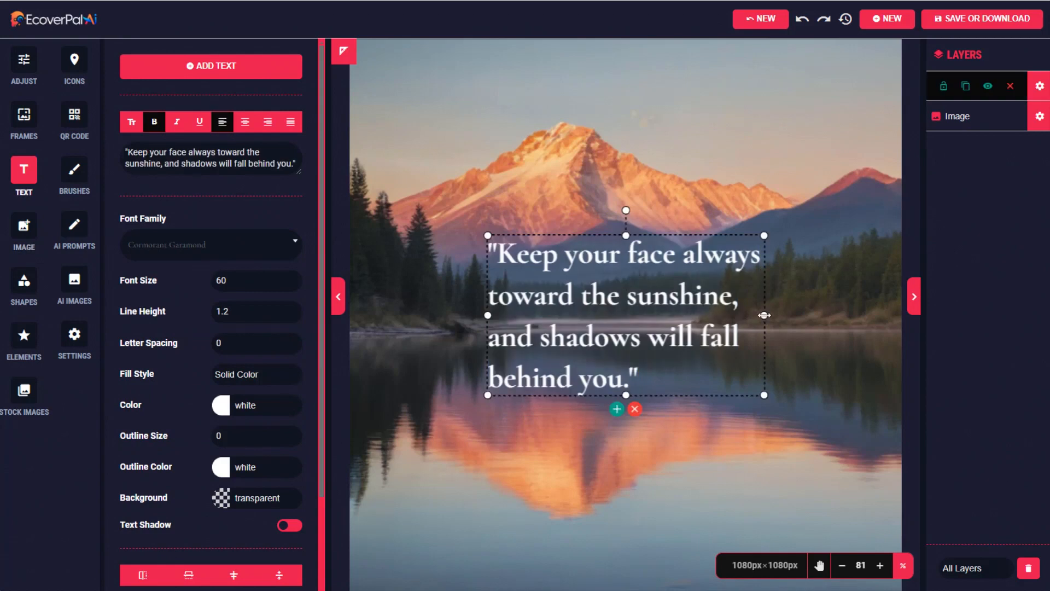
drag(764, 315, 874, 300)
click(293, 277)
click(293, 277)
click(292, 277)
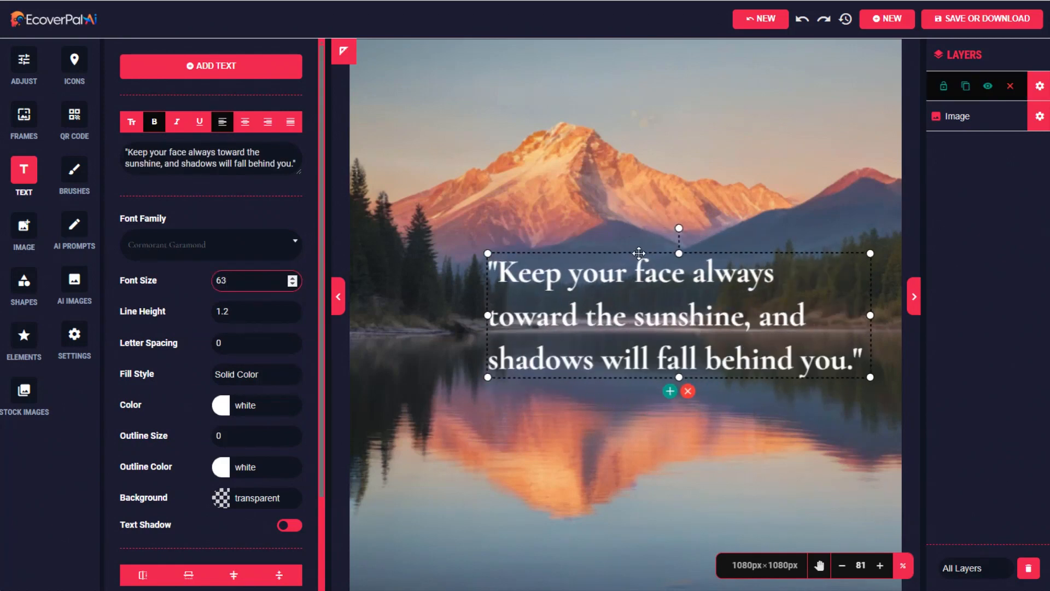
Undo the misplaced move and reposition the quote lower on the image, over the mountain's reflection in the lake.
drag(638, 253, 600, 303)
click(802, 19)
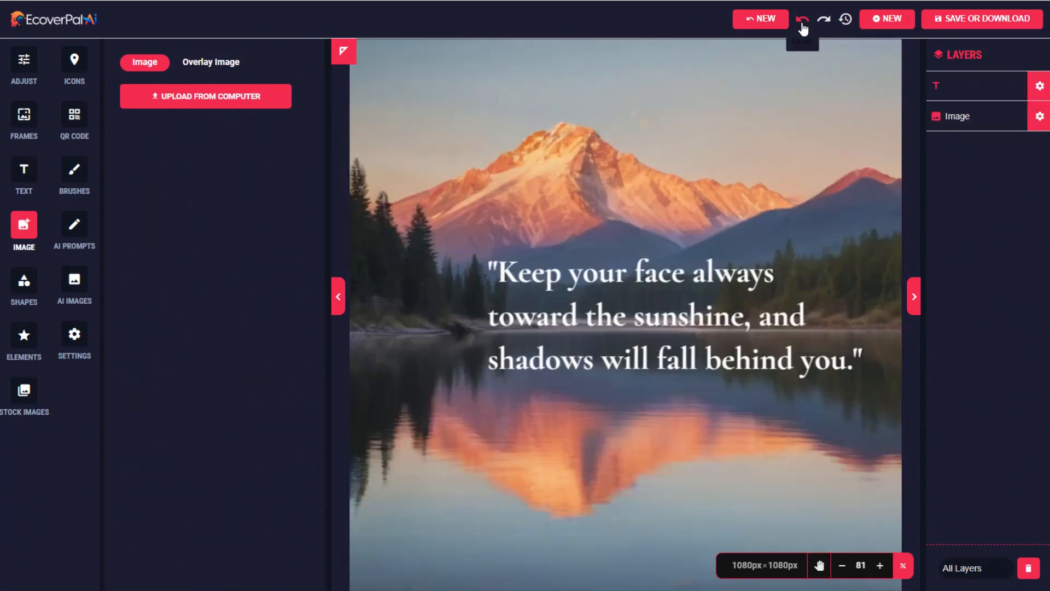
click(675, 311)
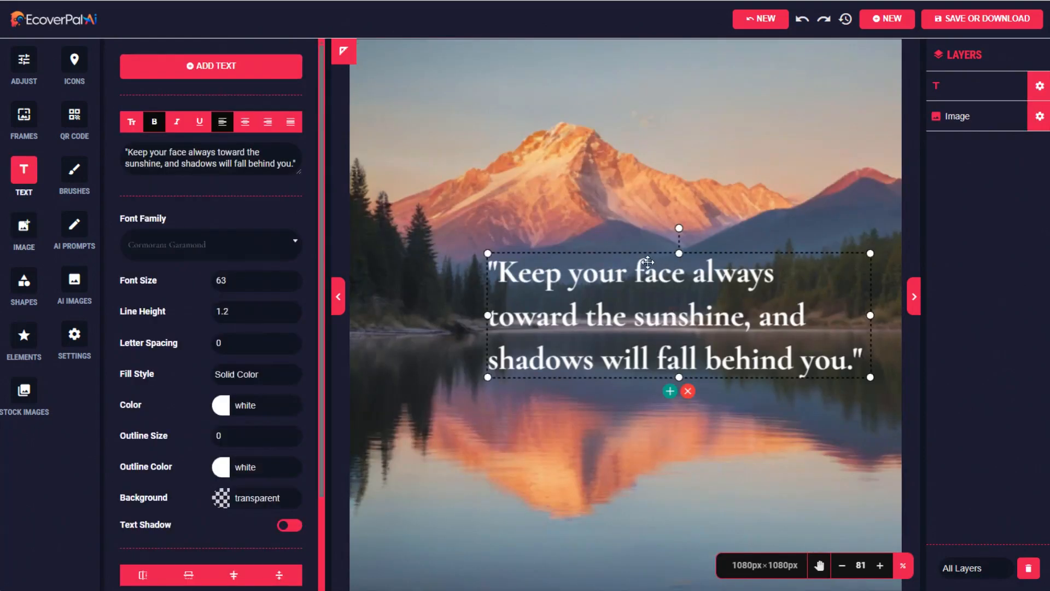
drag(630, 255, 584, 349)
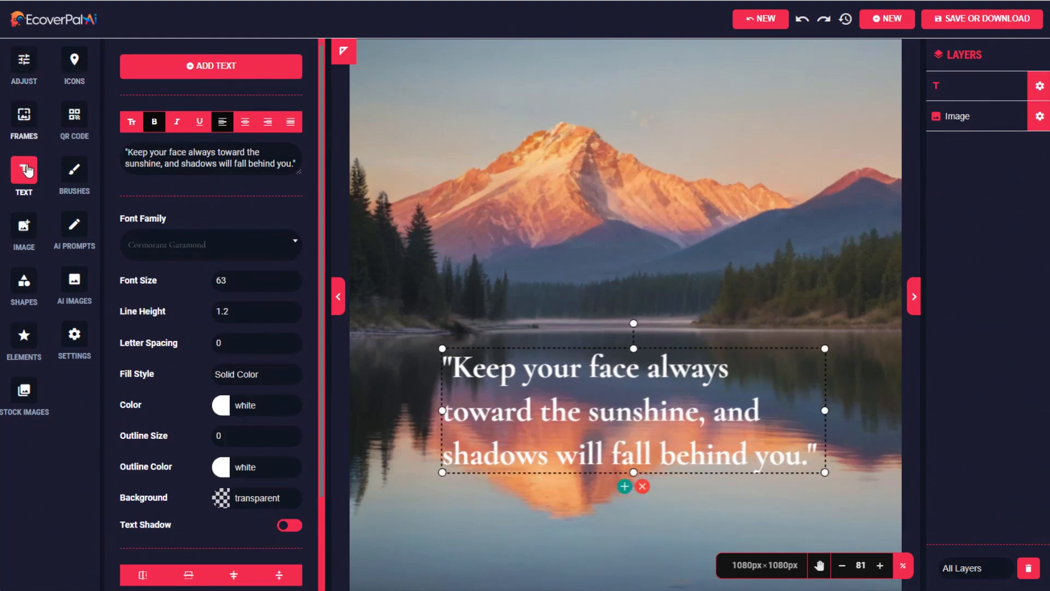
Add a second text box with the attribution "— Walt Whitman".
click(216, 66)
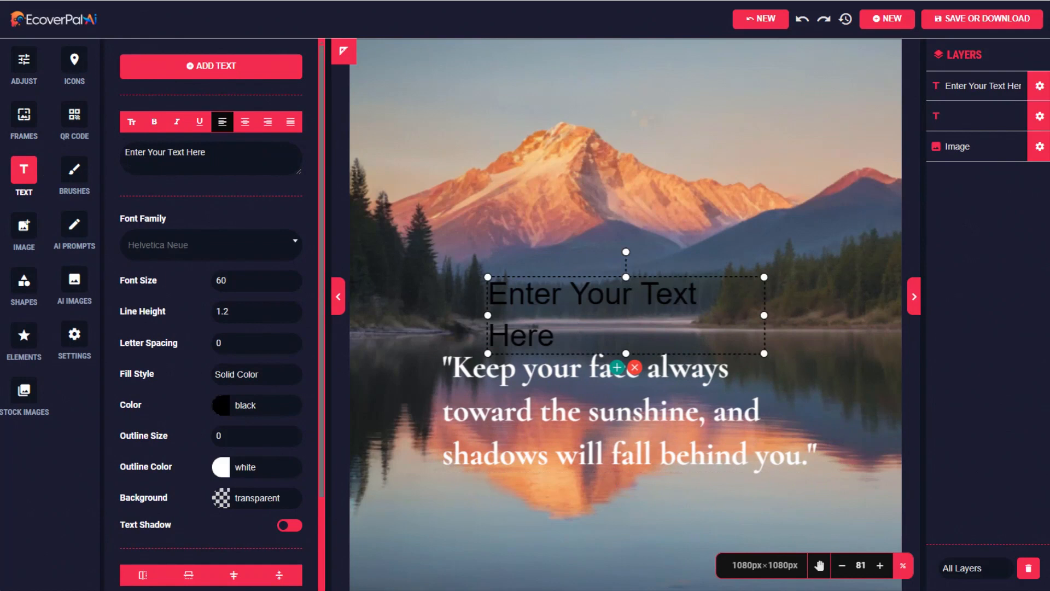
double_click(501, 293)
click(501, 293)
click(501, 294)
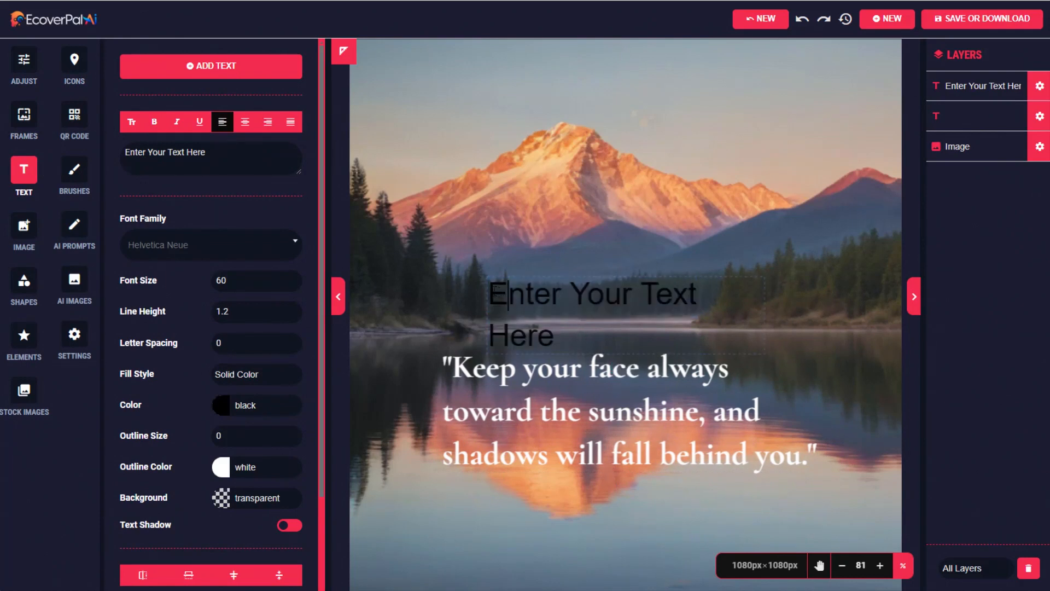
drag(488, 295, 570, 329)
text(— Walt Whitman)
Make the whole attribution text bold and color it white.
key(ctrl+a)
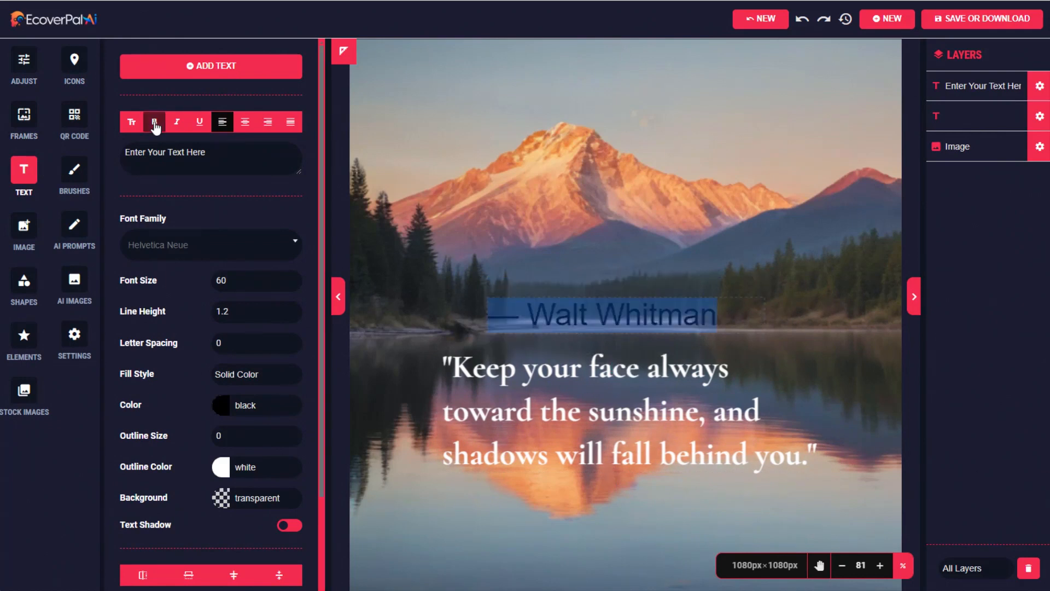
click(155, 121)
click(221, 405)
click(319, 438)
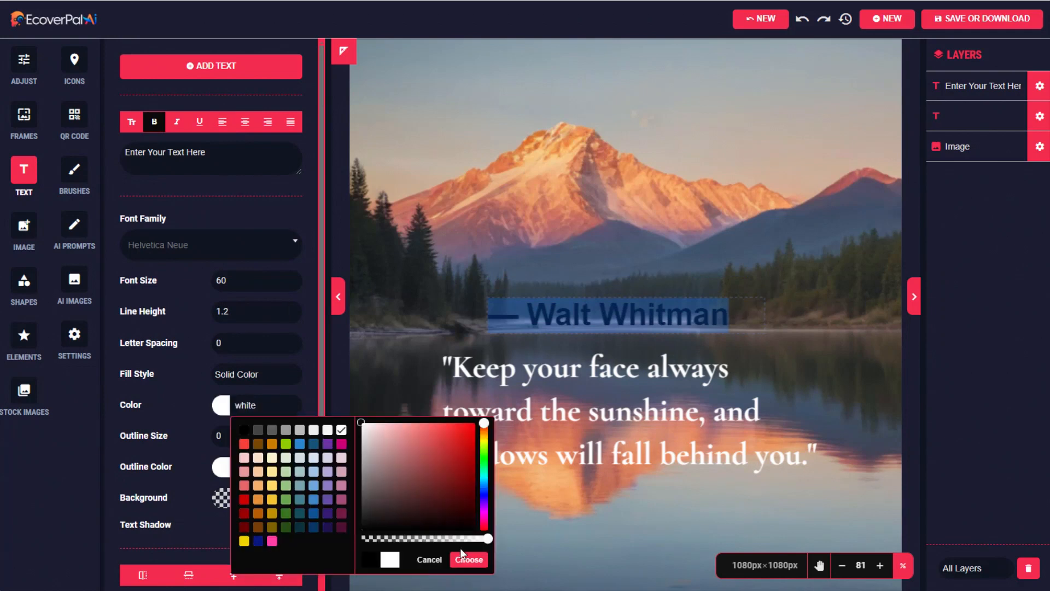
click(468, 558)
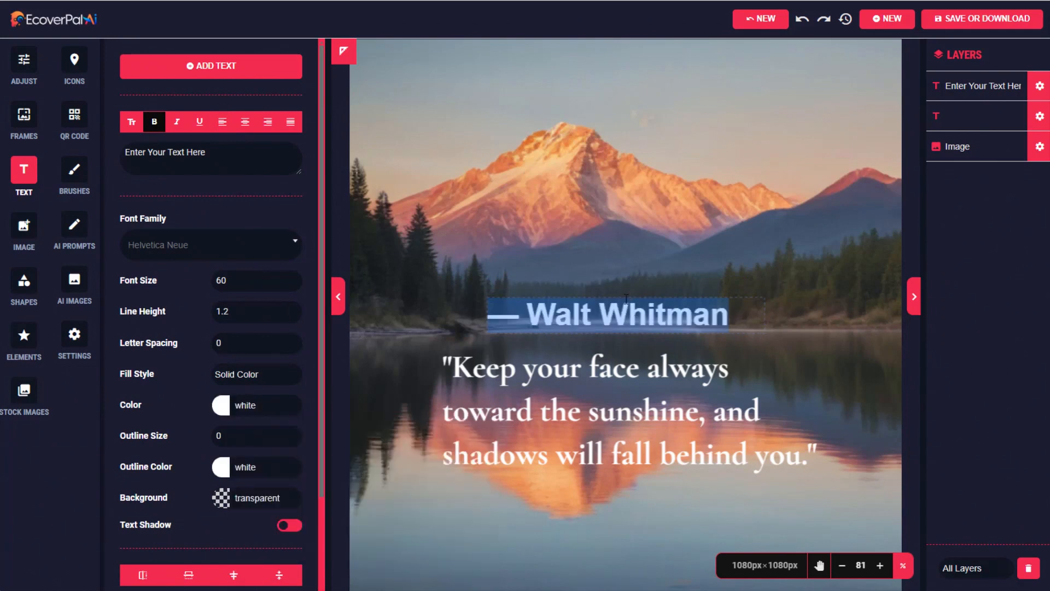
Move the attribution below the right end of the quote and nudge the quote slightly upward.
click(627, 306)
drag(627, 306, 774, 501)
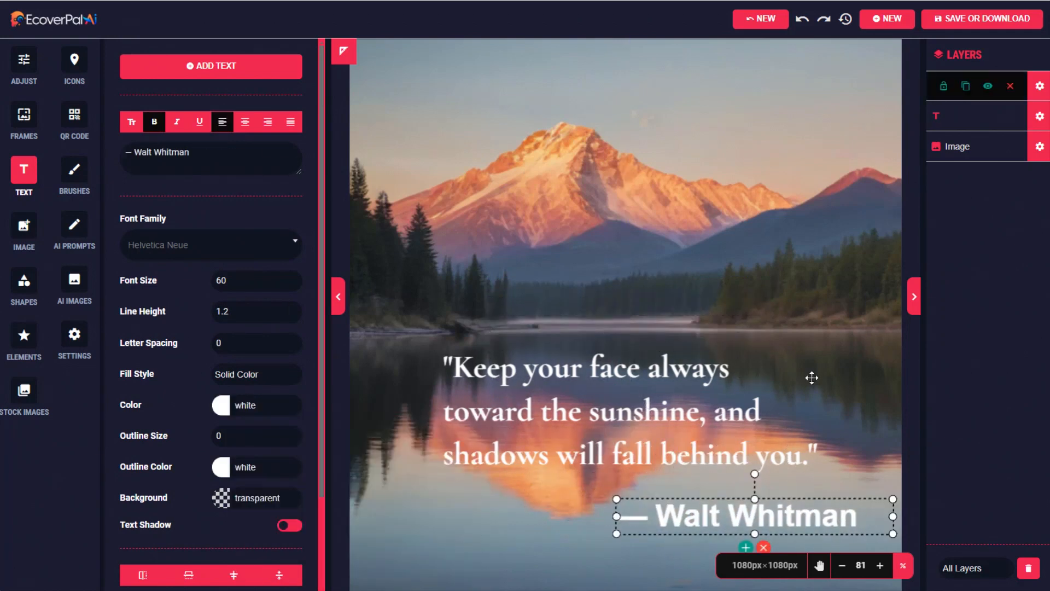
drag(677, 368, 677, 364)
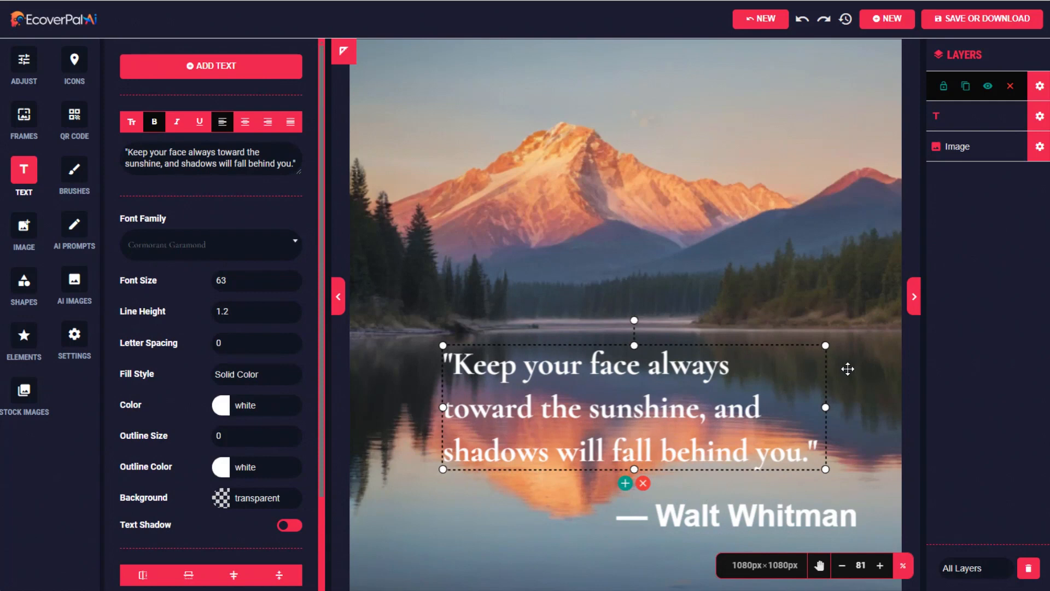
Add the first Watercolor frame, the pink one with leaf line art, around the mountain image.
click(24, 116)
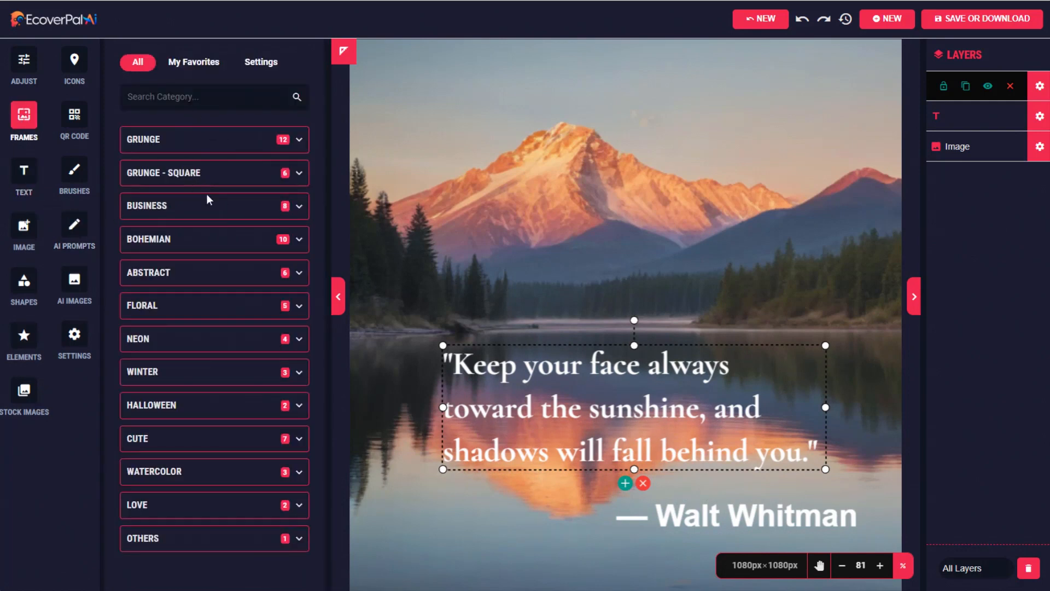
click(298, 241)
scroll(288, 415, down, 4)
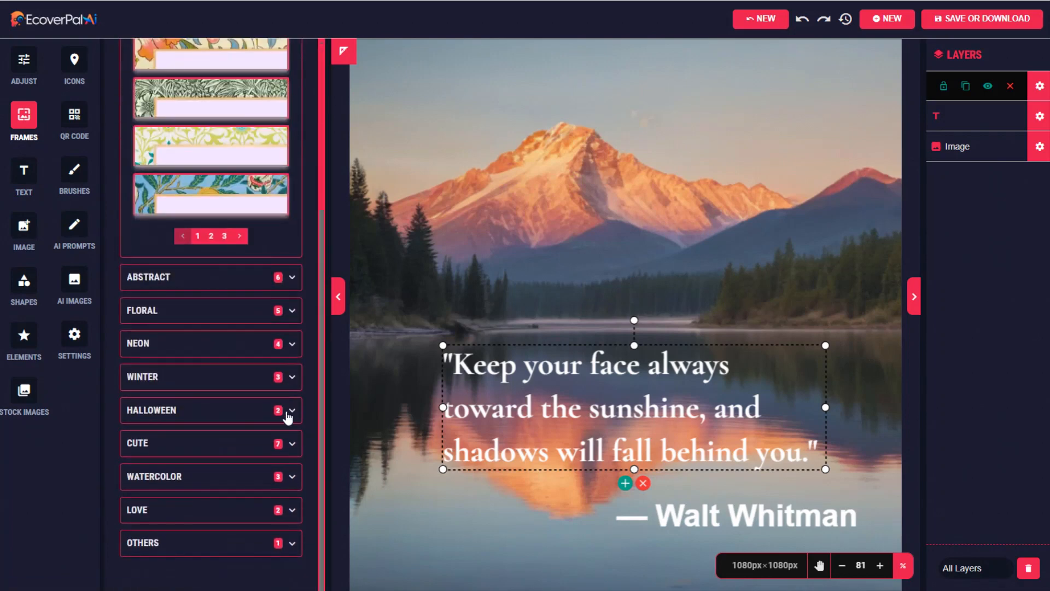
click(290, 470)
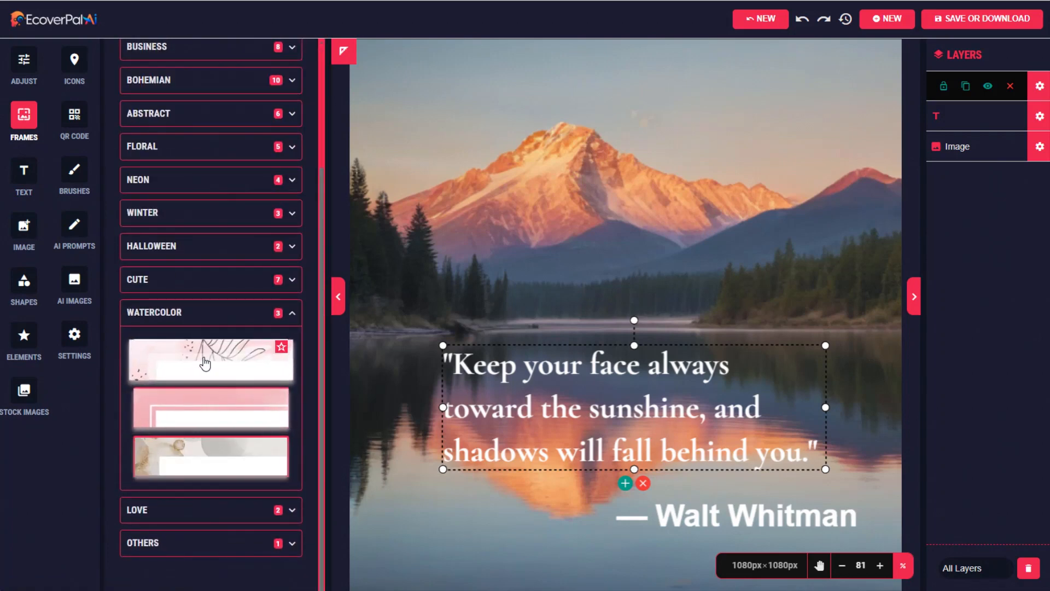
click(205, 363)
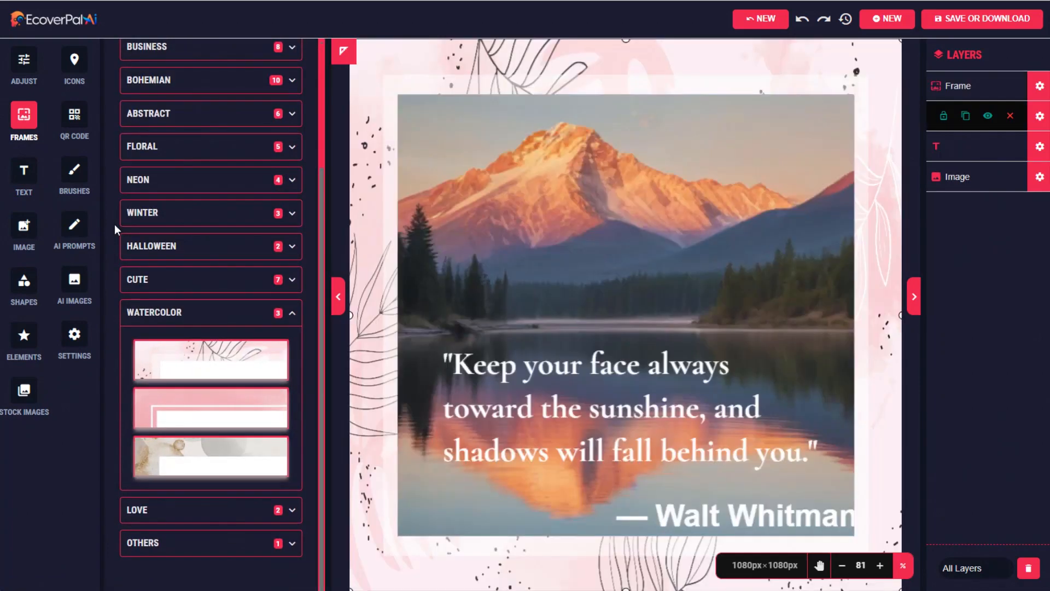
Nudge the attribution text slightly up and left so it sits fully inside the frame opening.
click(723, 510)
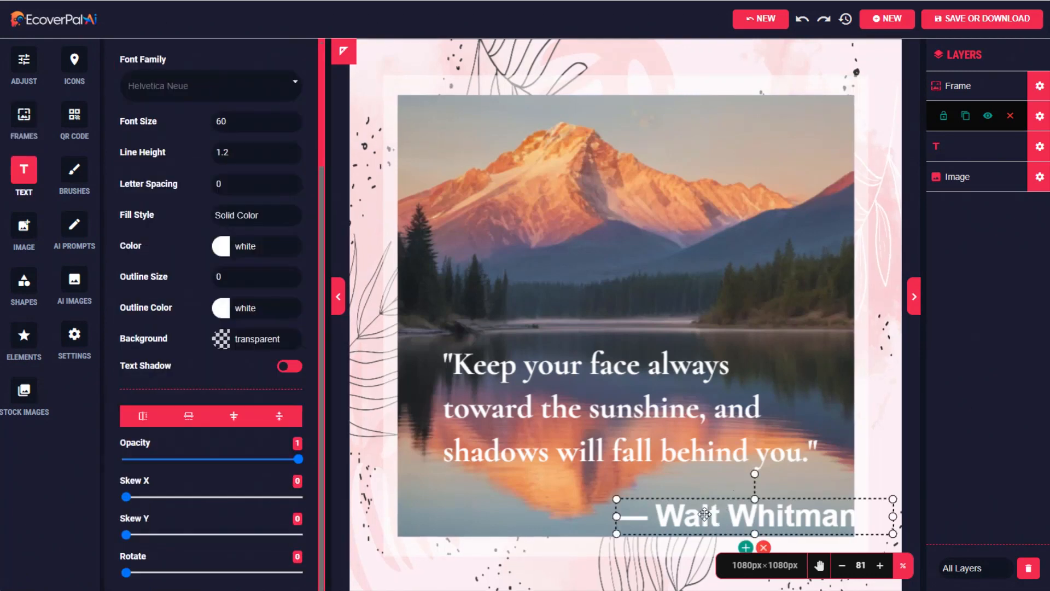
drag(706, 515, 689, 509)
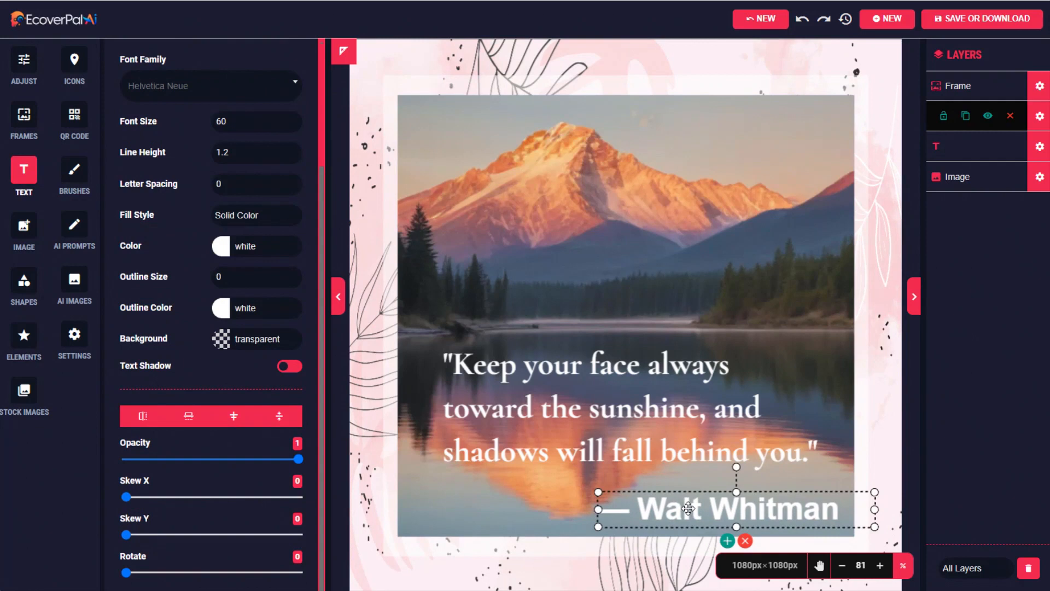
Add the first Ink Brush Strokes element to the design and set its fill color to #121111.
click(23, 281)
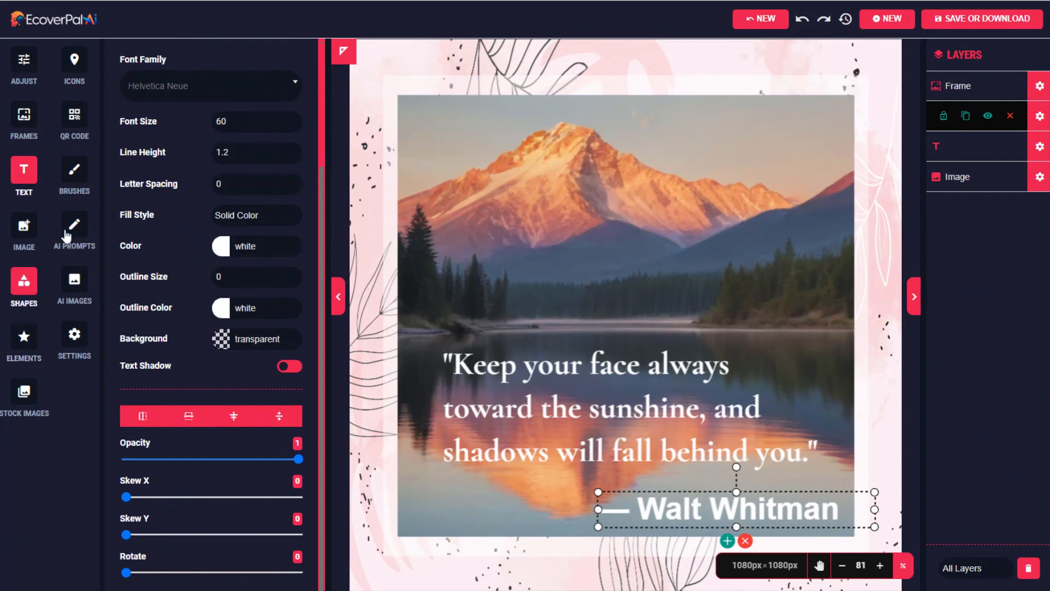
click(25, 337)
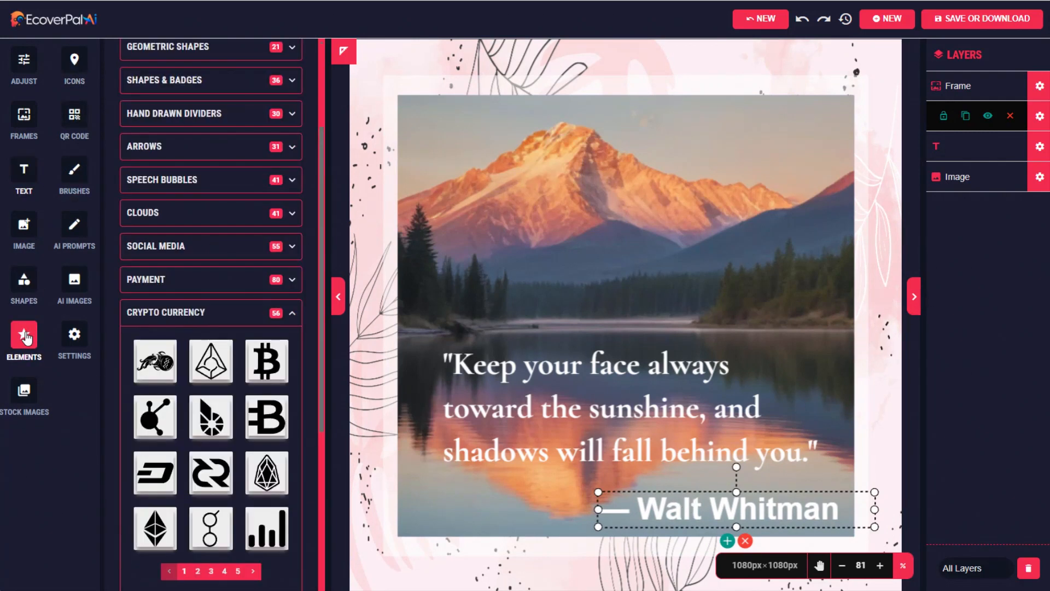
click(293, 141)
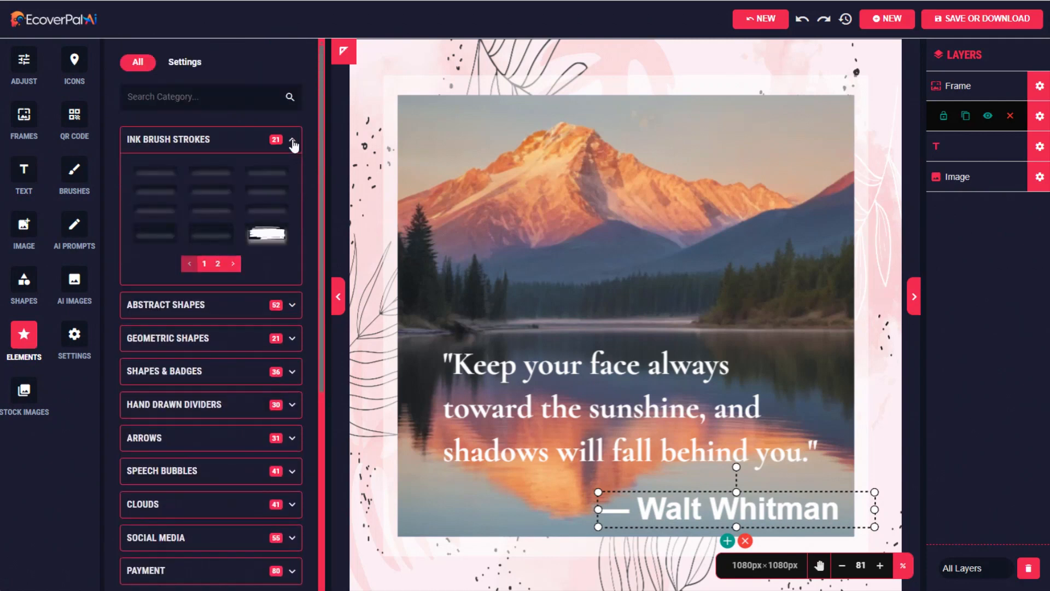
click(155, 176)
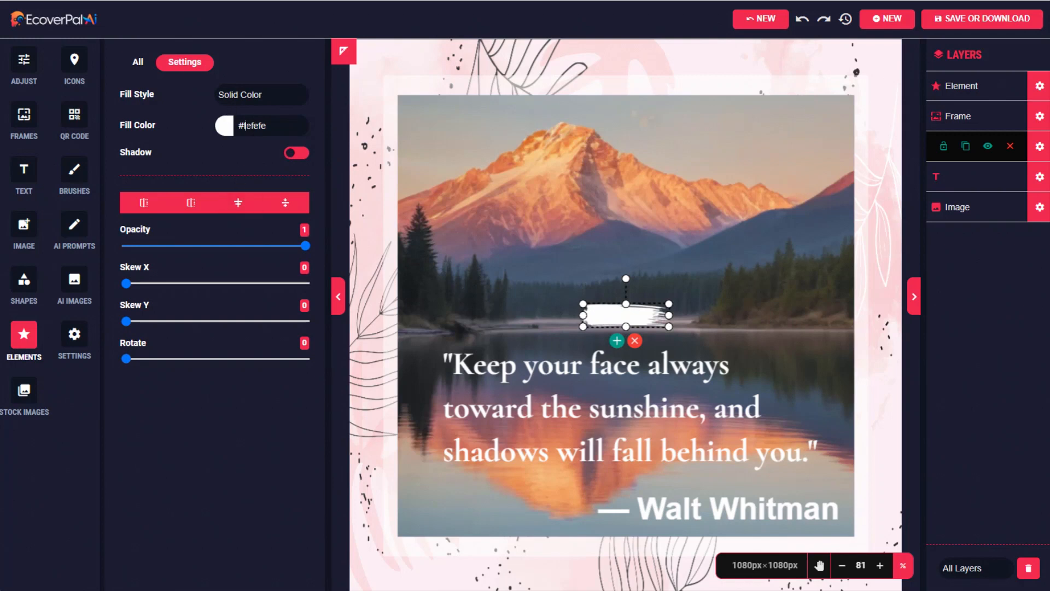
click(242, 126)
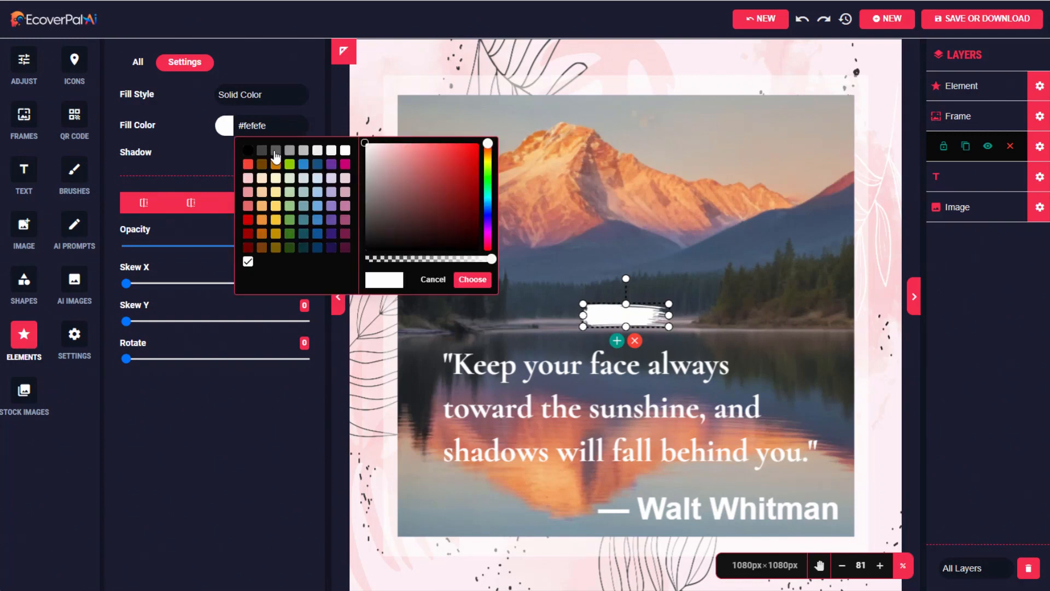
drag(369, 234, 368, 243)
click(473, 279)
Place the brush stroke over the quote's second line and stretch it across most of that line.
mouse_move(600, 315)
mouse_down()
mouse_move(607, 409)
mouse_move(449, 401)
mouse_up()
mouse_move(514, 416)
mouse_down()
mouse_move(607, 440)
mouse_move(587, 434)
mouse_move(638, 414)
mouse_move(750, 414)
mouse_up()
drag(633, 414, 633, 410)
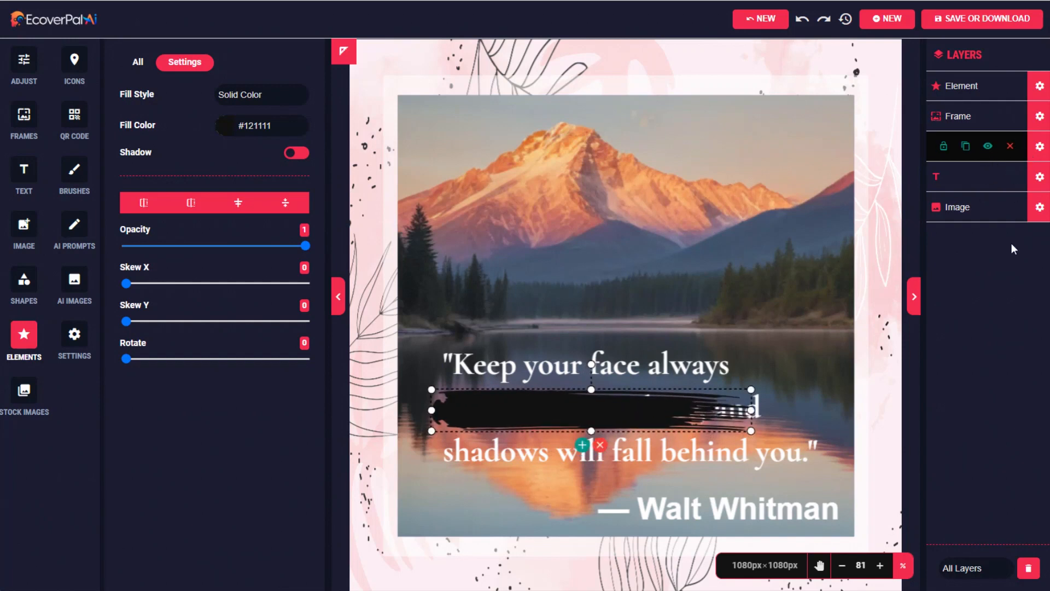
Move the brush stroke layer beneath both text layers and widen the stroke past both ends of the quote's second line.
drag(1039, 93, 1046, 181)
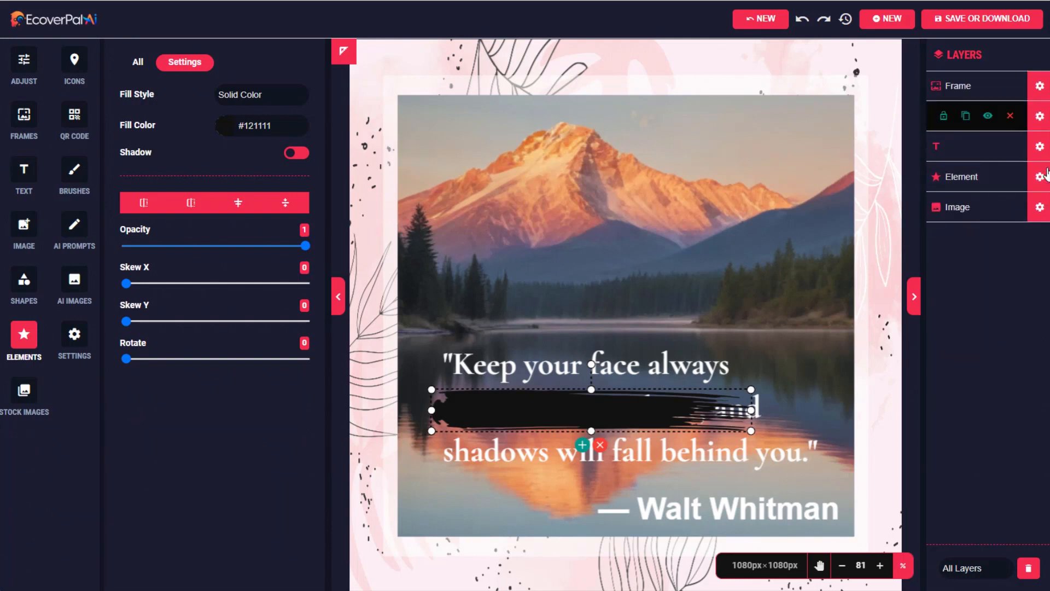
click(1041, 87)
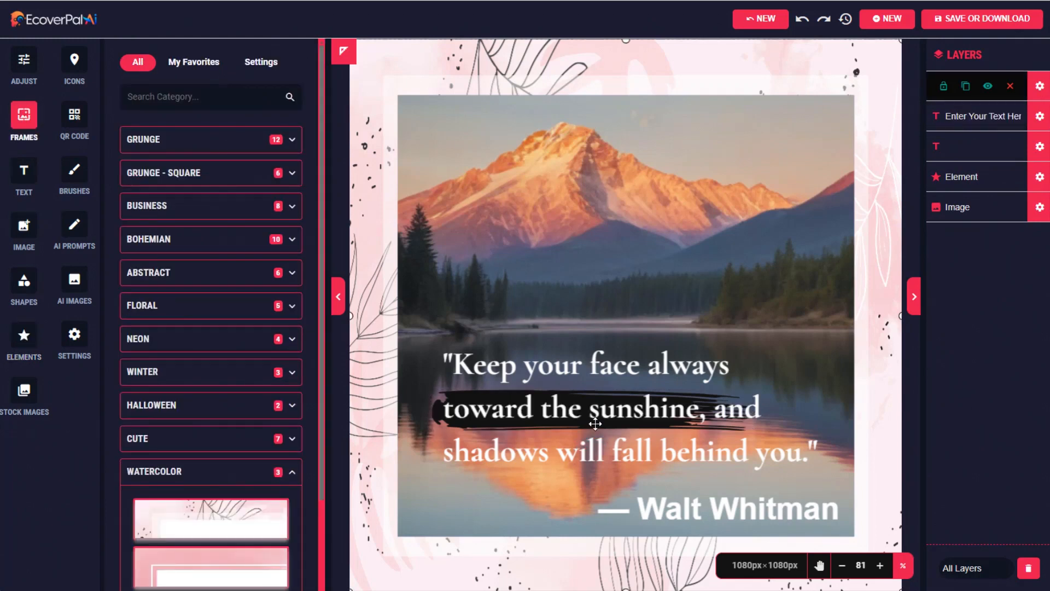
click(593, 404)
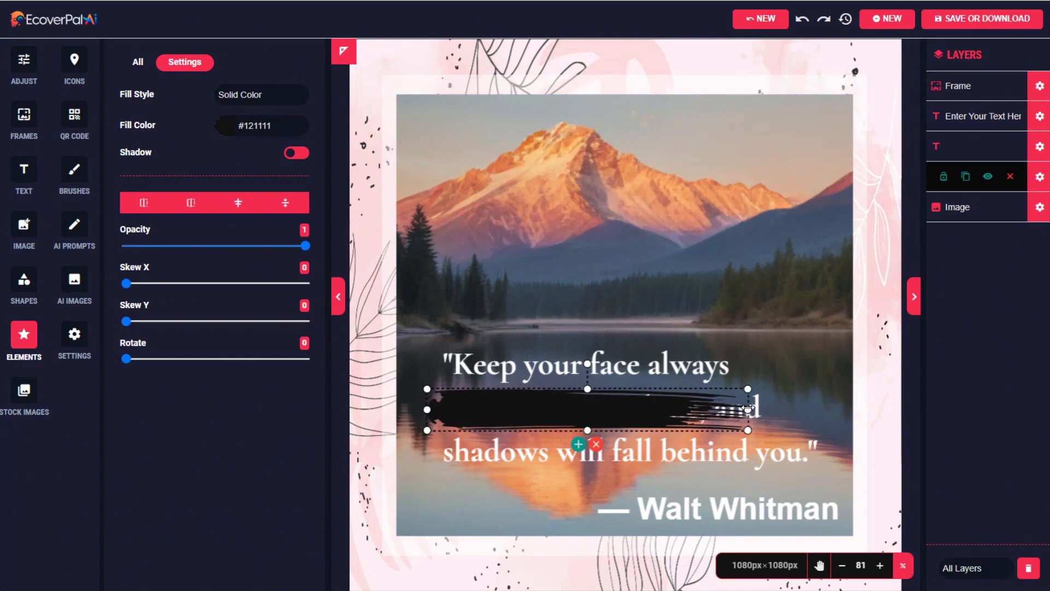
mouse_move(747, 408)
mouse_down()
mouse_move(899, 404)
mouse_move(841, 404)
mouse_up()
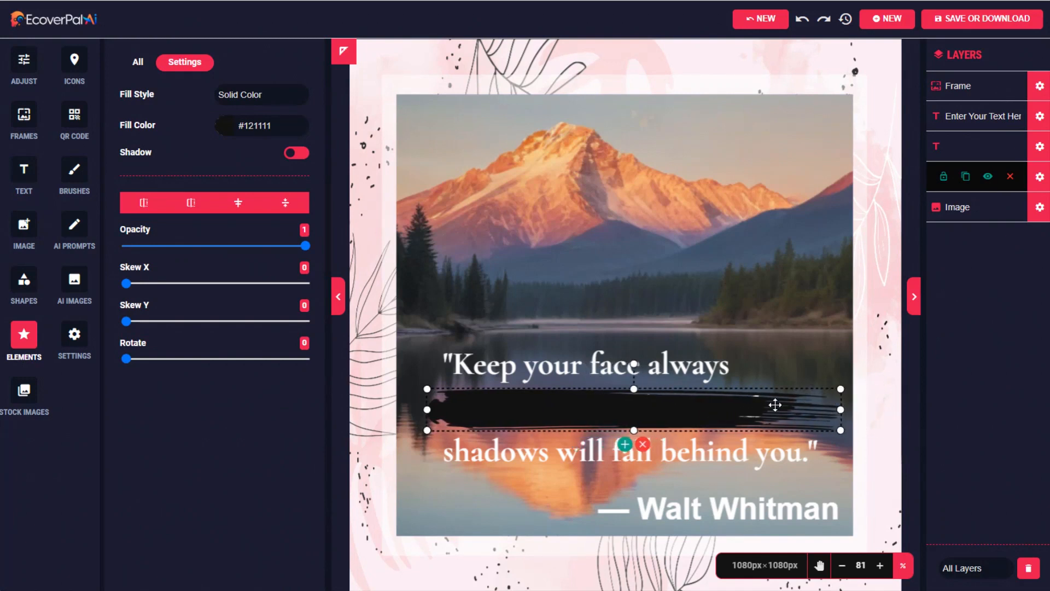
drag(429, 409, 420, 409)
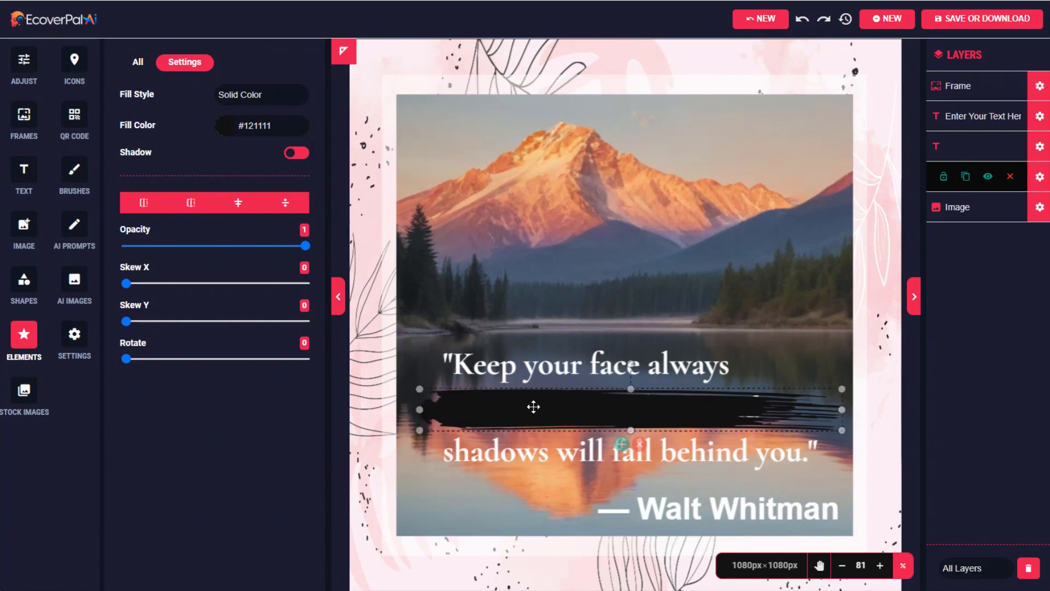
click(1038, 86)
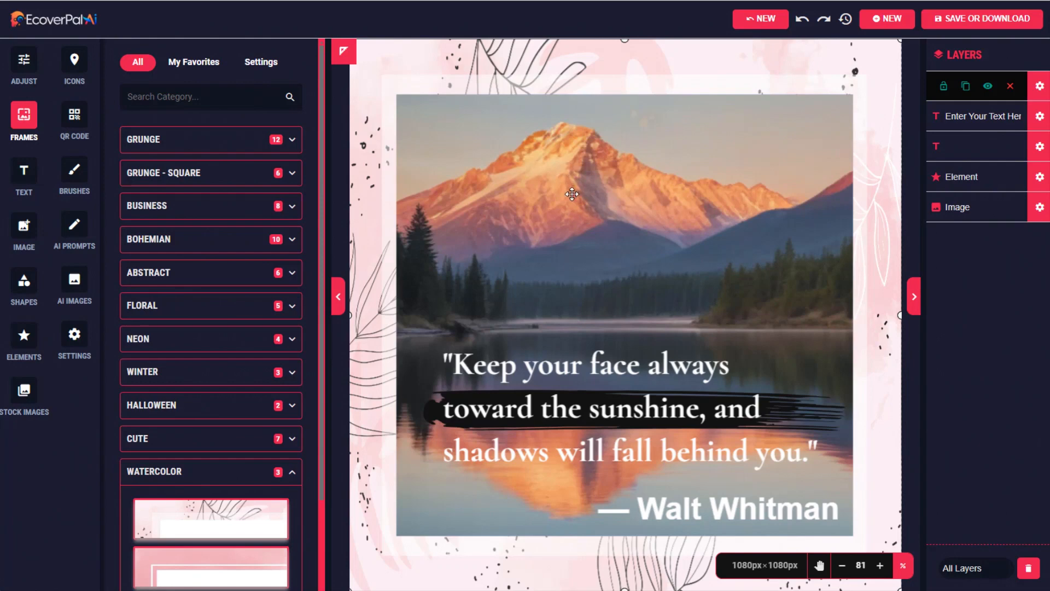
Download the framed mountain quote as a JPEG at 96 DPI and 100% quality, then close the image preview.
click(976, 20)
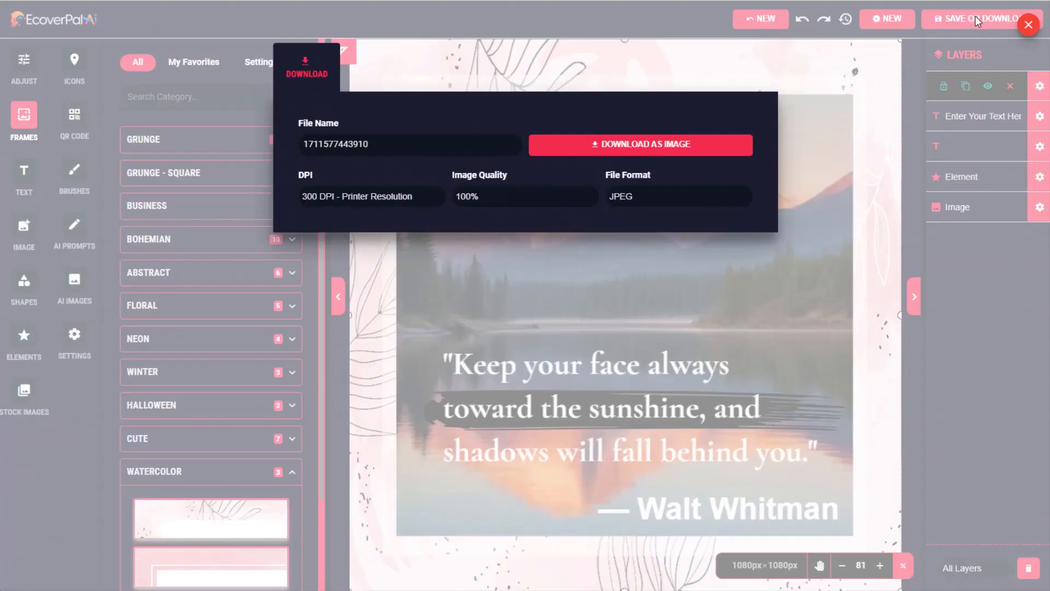
click(328, 196)
click(322, 225)
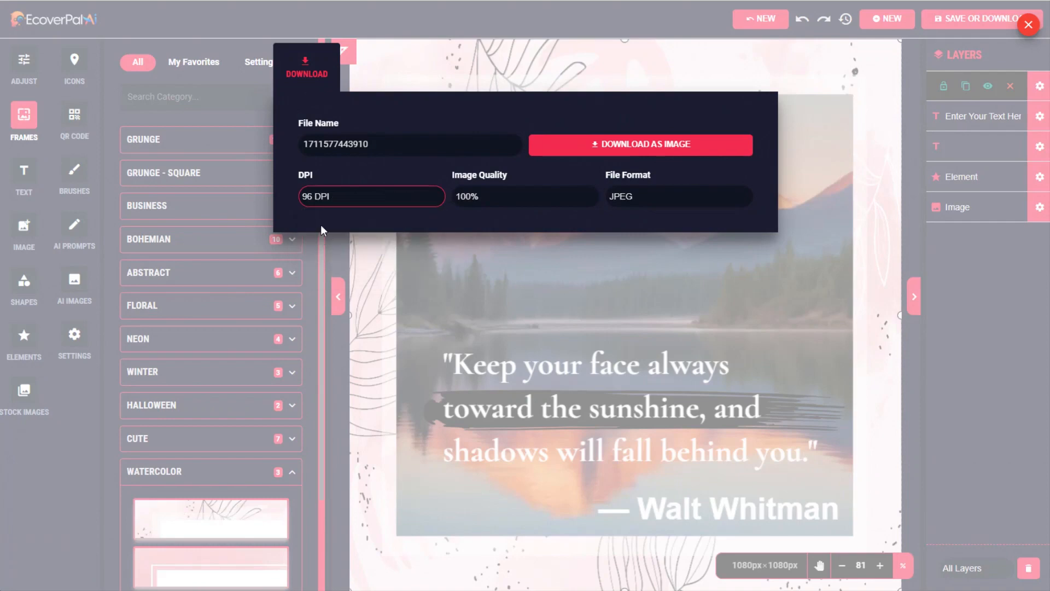
click(652, 143)
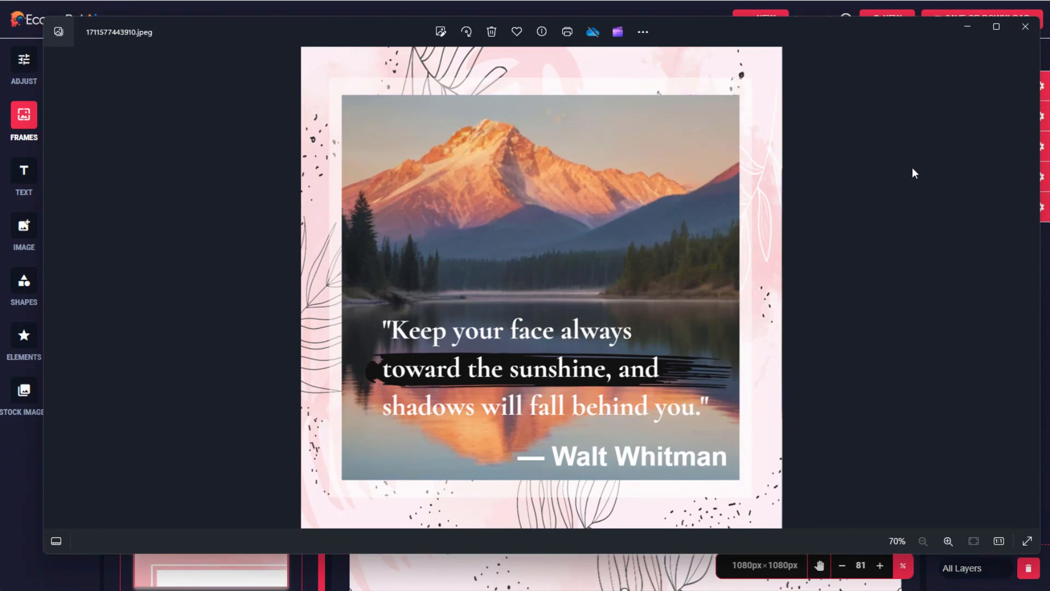
click(1018, 29)
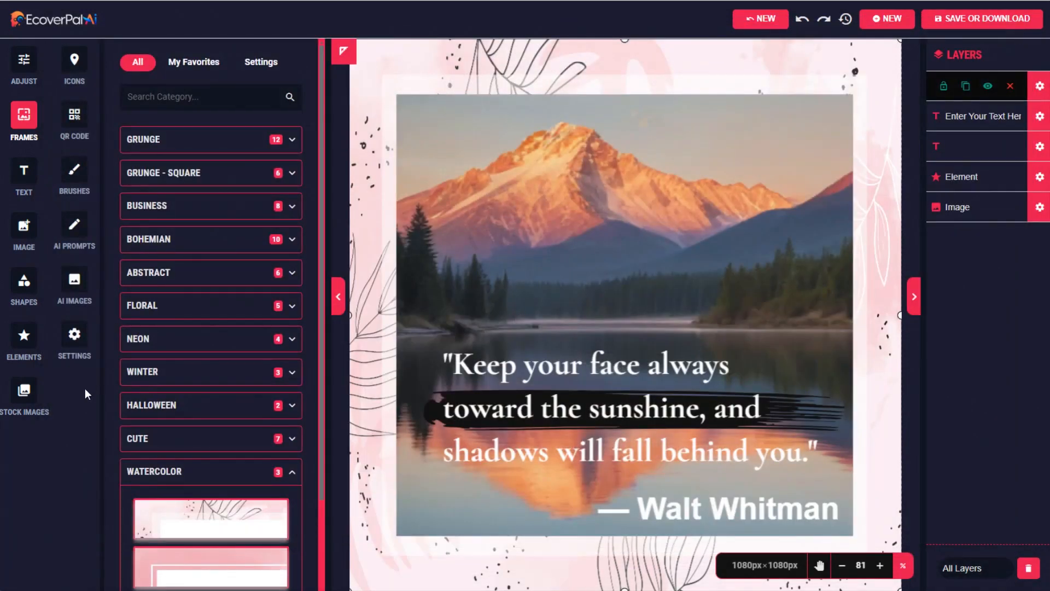
Generate AI prompts from the basic idea "beautiful woman face eyes closed sunshine".
click(73, 236)
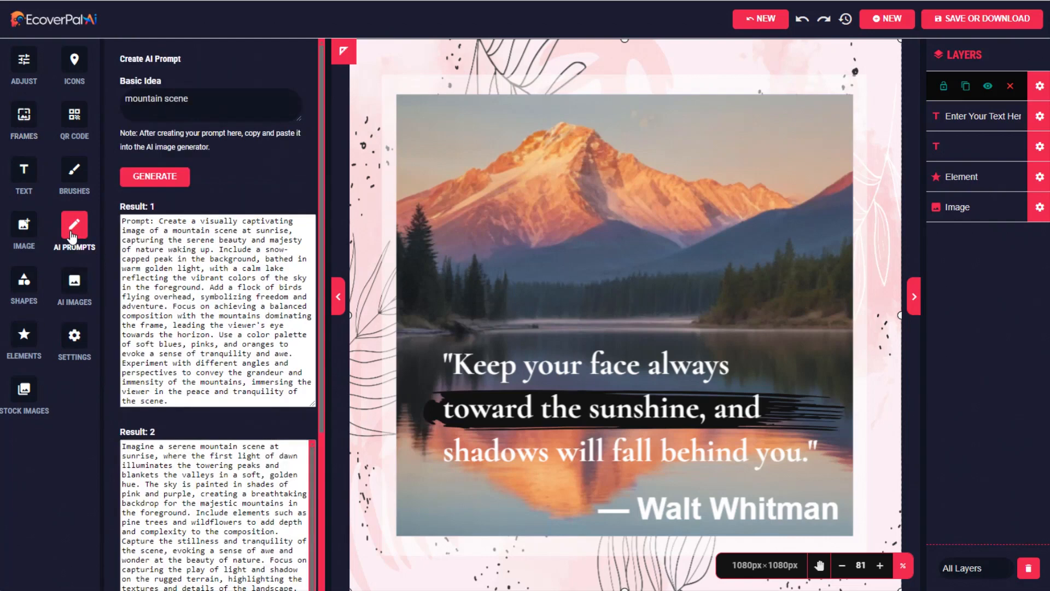
triple_click(225, 112)
text(beautiful woman face eyes closed sunshine)
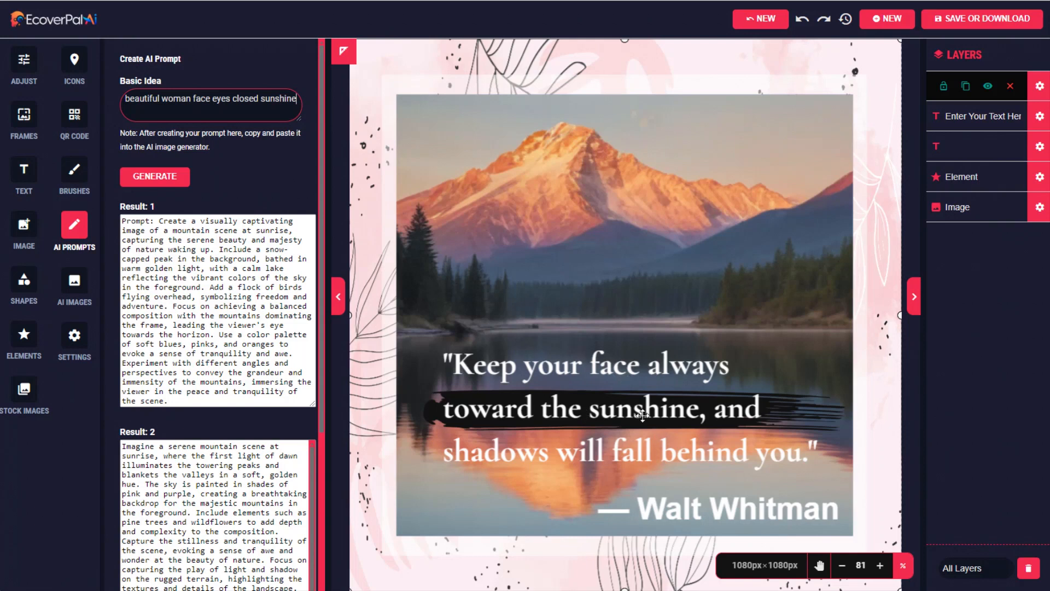
click(161, 178)
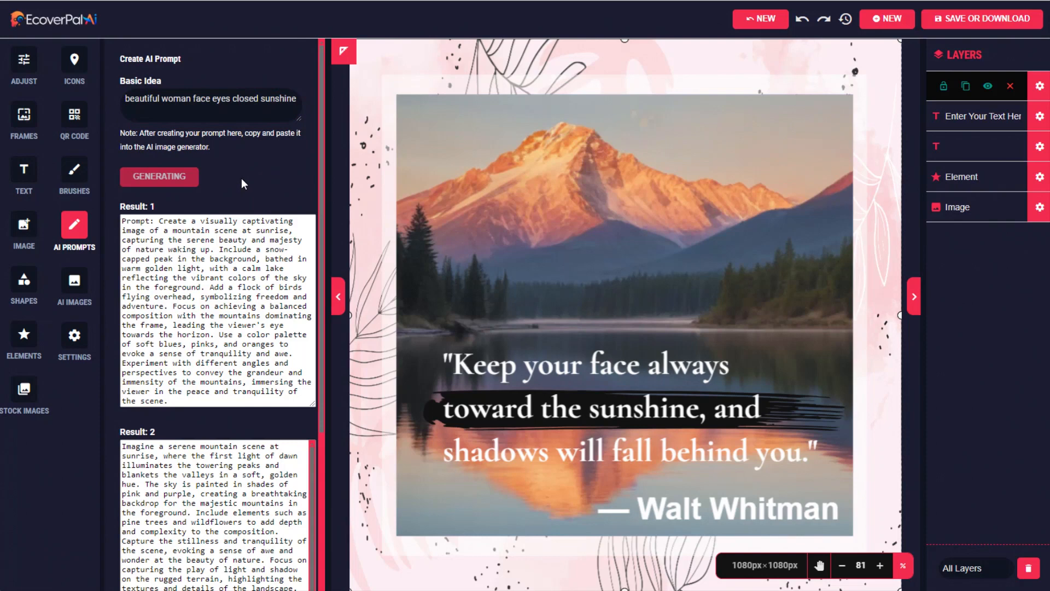
Copy the first generated prompt into the AI image generator in place of the old one and generate images.
drag(122, 221, 284, 339)
drag(281, 393, 282, 420)
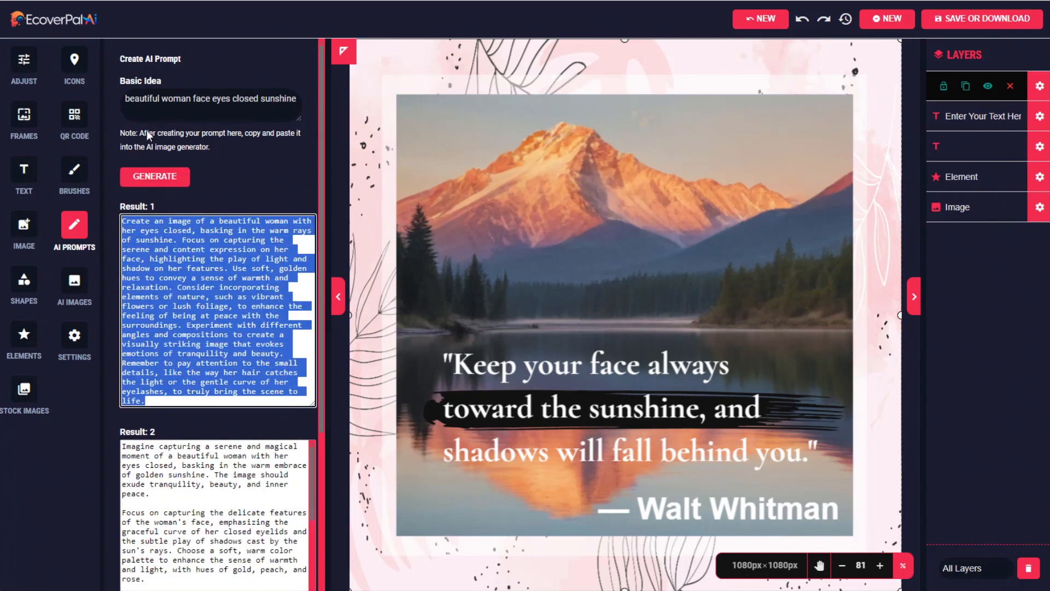
click(74, 281)
key(ctrl+a)
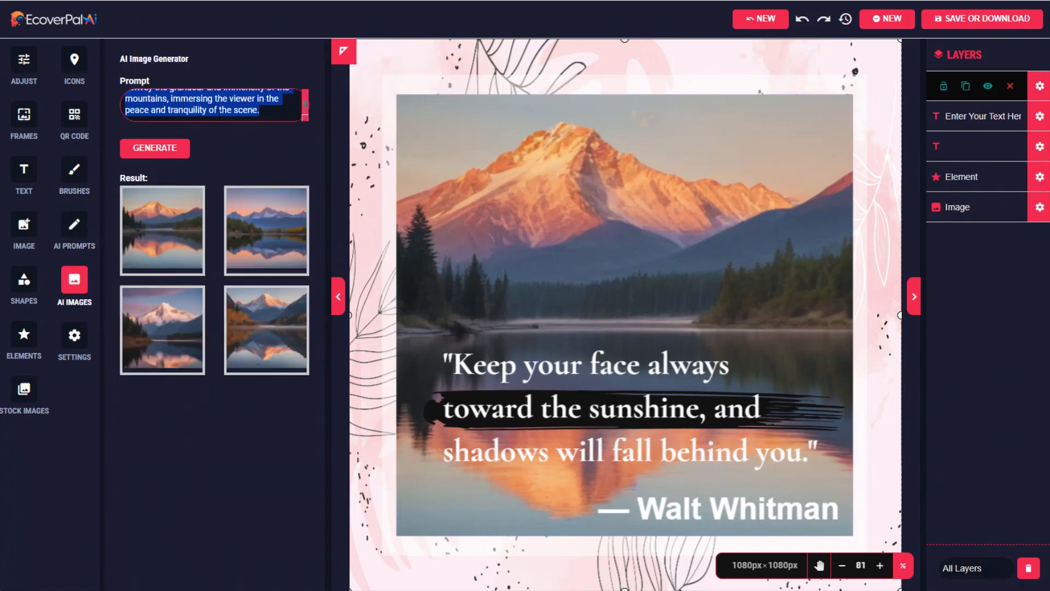
key(ctrl+v)
click(164, 149)
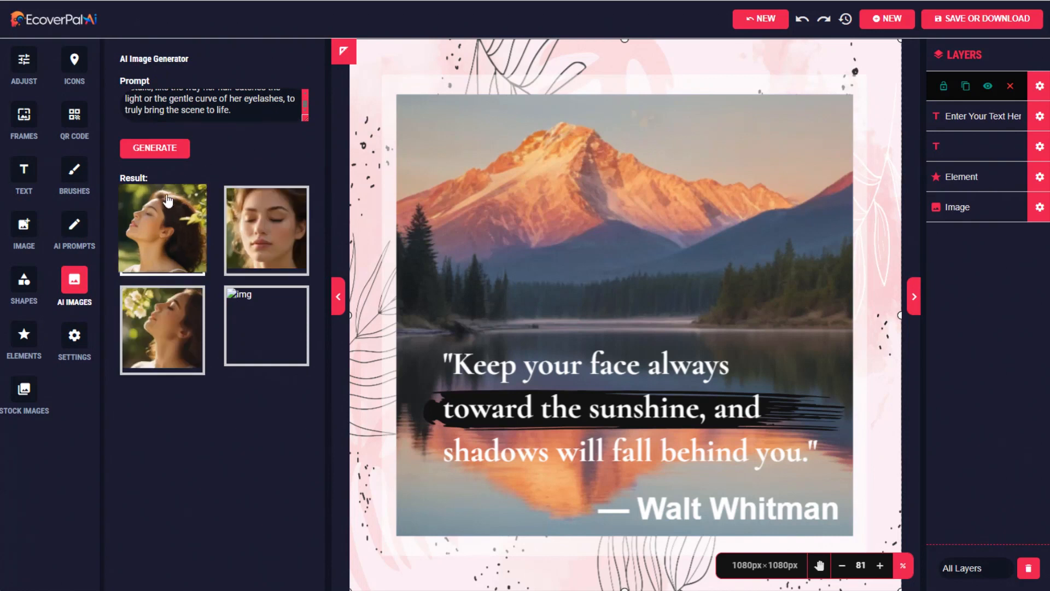
click(268, 340)
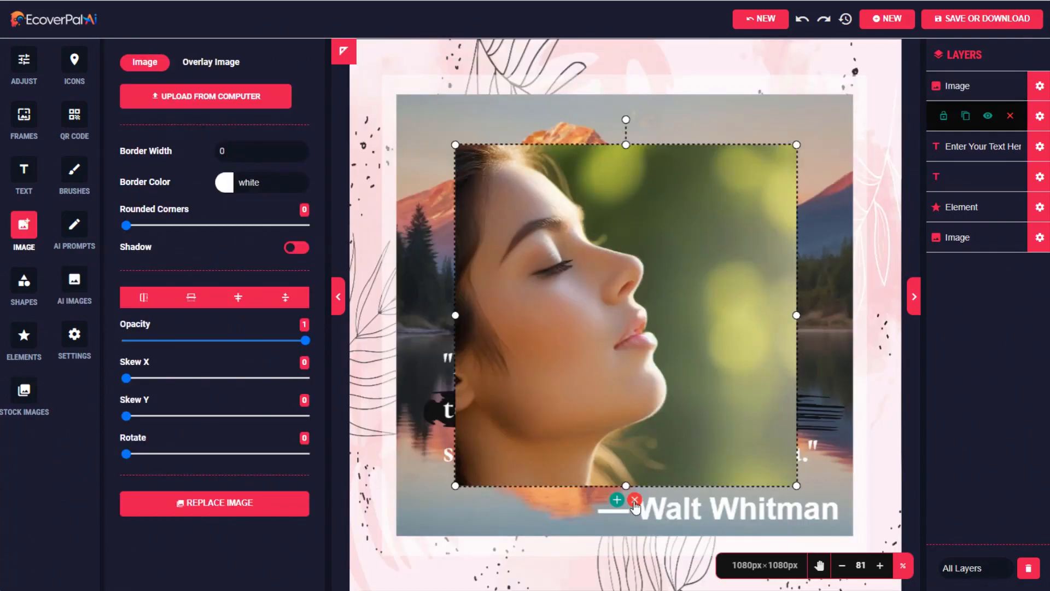
click(634, 500)
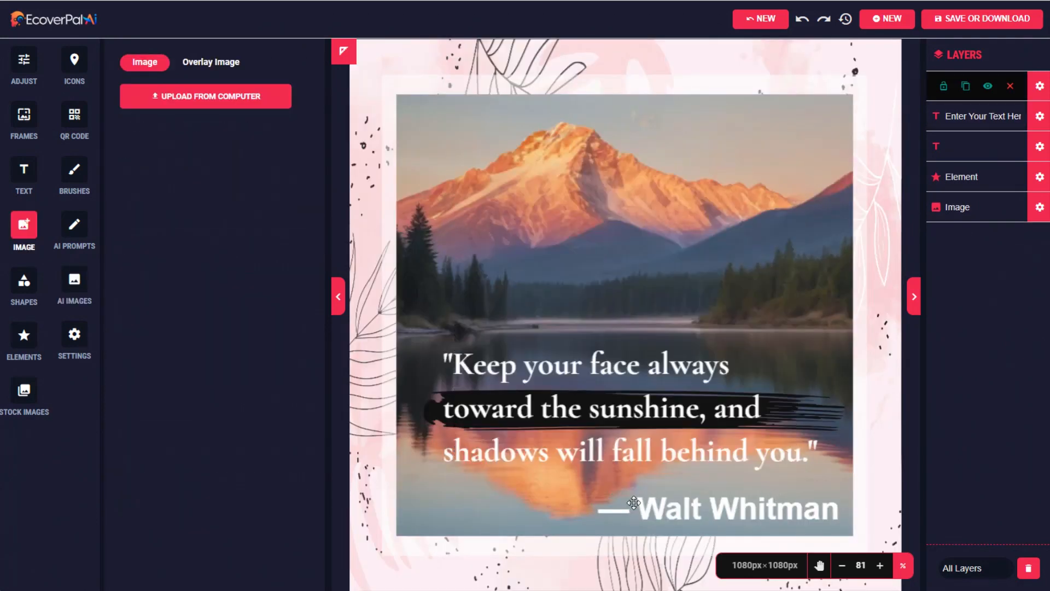
click(75, 283)
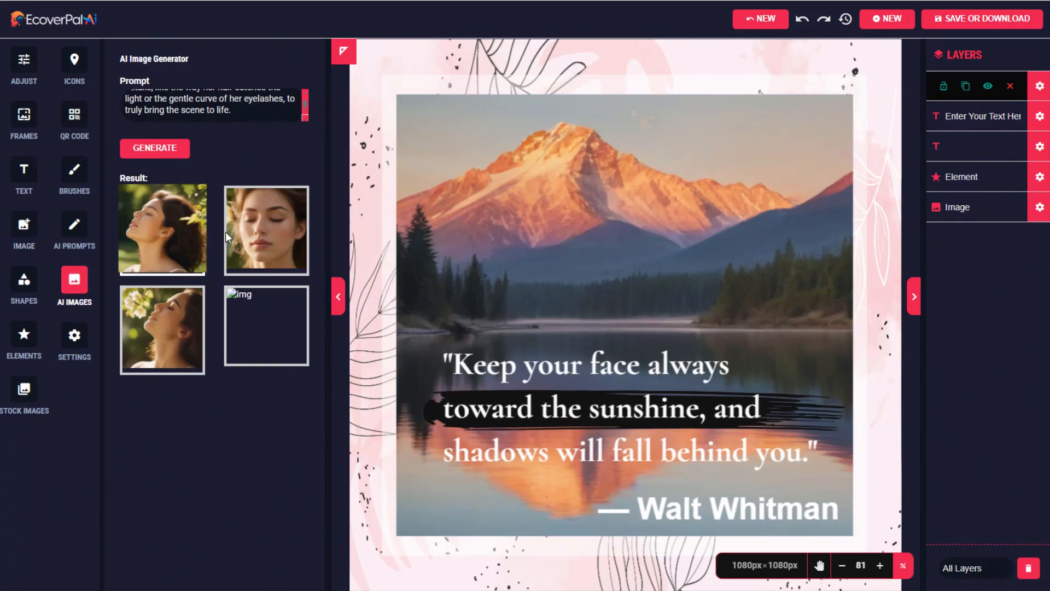
Insert the generated front-facing portrait with closed eyes and enlarge it to cover the whole canvas.
click(277, 235)
drag(580, 303, 470, 195)
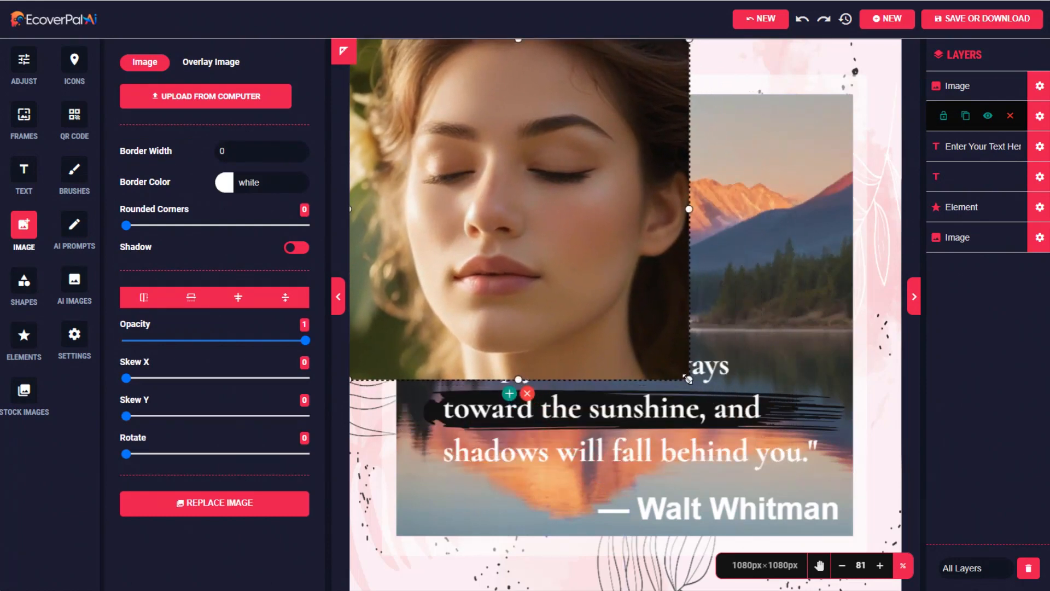
drag(688, 378, 905, 590)
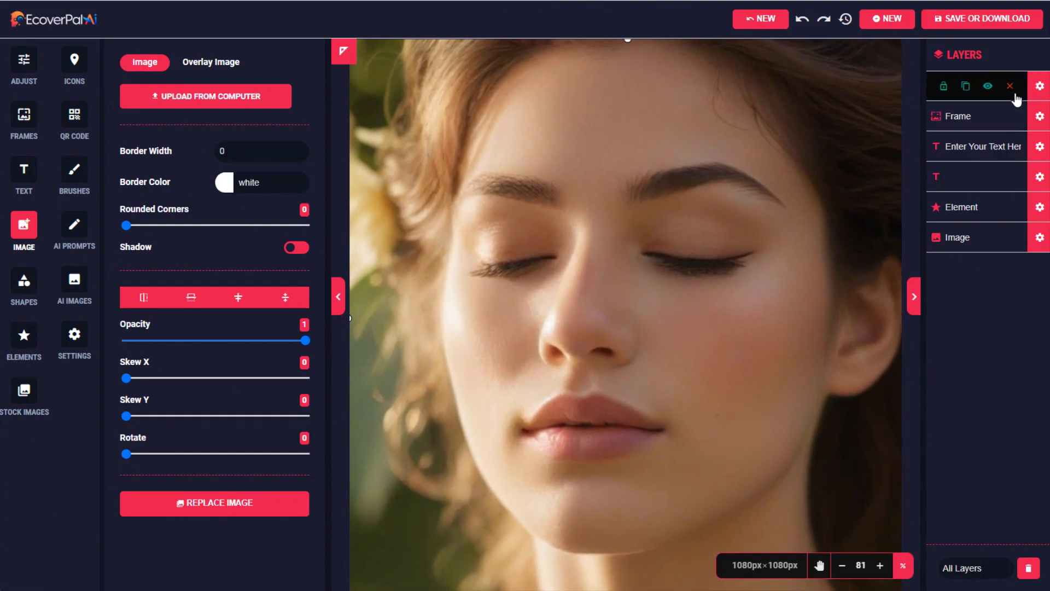
Move the portrait layer beneath the frame, text and brush stroke layers, and hide the frame.
drag(1015, 94, 1023, 241)
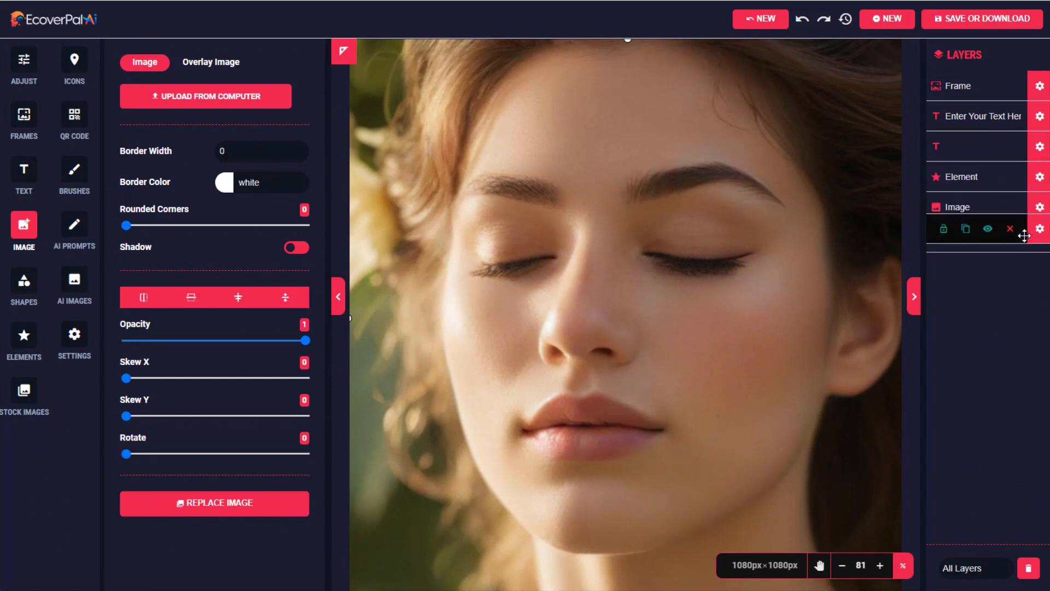
click(1040, 86)
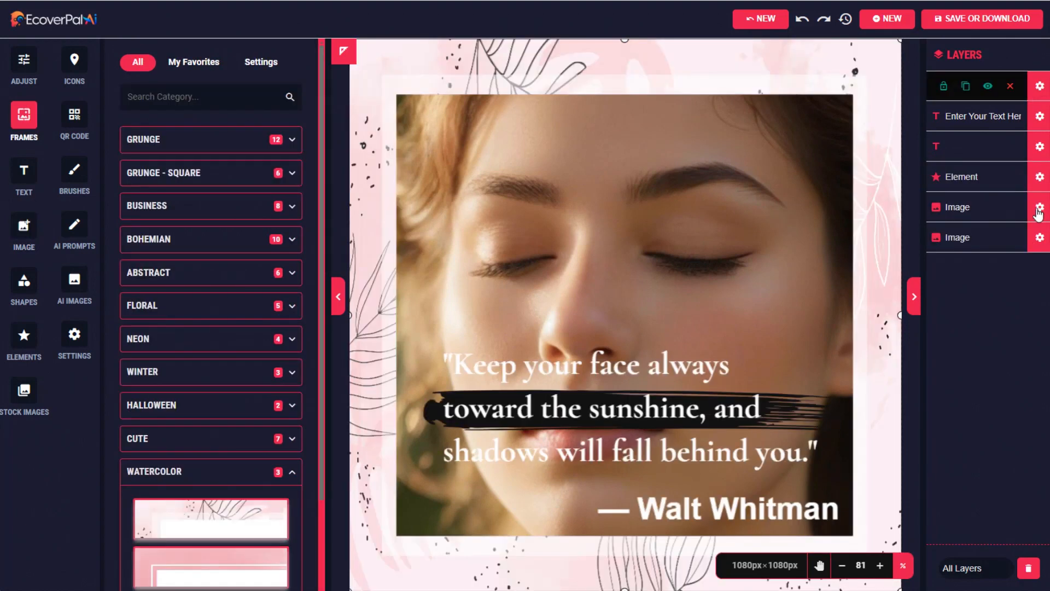
click(988, 87)
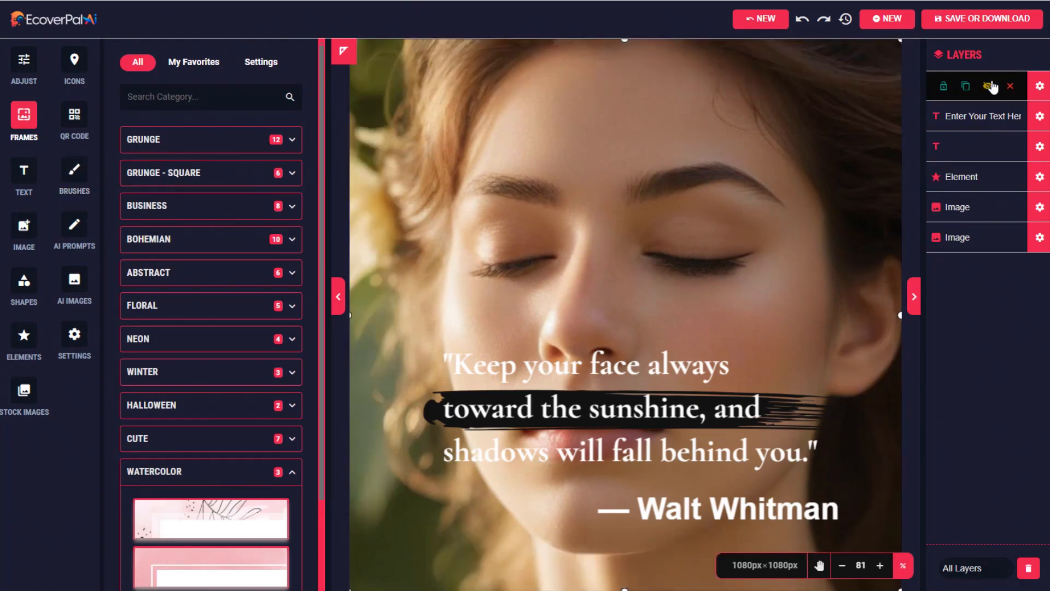
Move the quote, its brush stroke and the attribution up to the forehead area of the portrait.
click(627, 369)
drag(685, 373, 622, 87)
mouse_move(575, 375)
mouse_down()
mouse_move(544, 137)
mouse_move(517, 91)
mouse_up()
click(706, 507)
drag(708, 500, 700, 201)
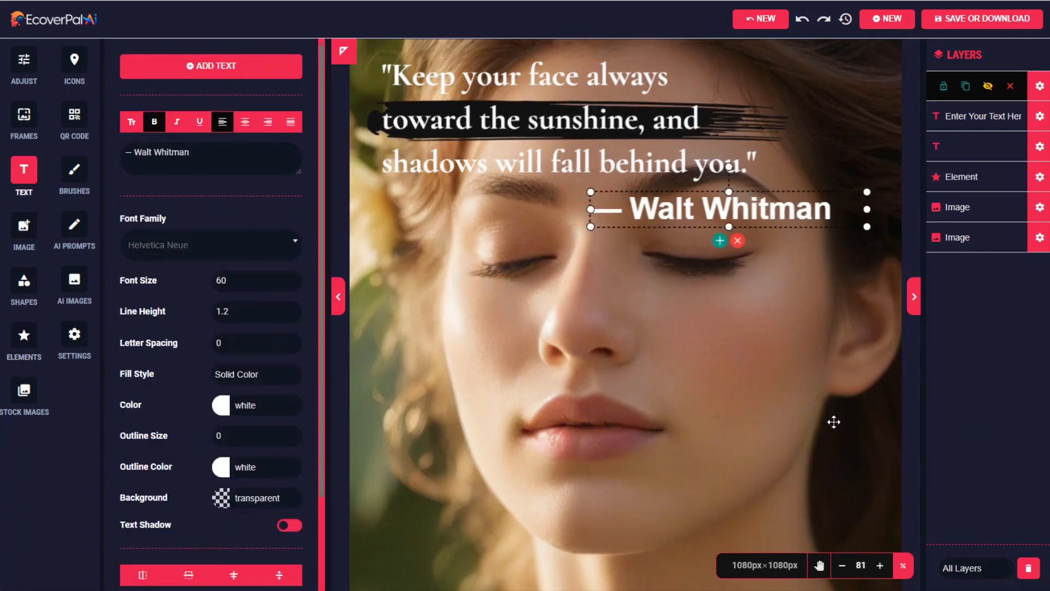
Download the portrait version of the quote as a JPEG at 96 DPI and view the exported image.
click(976, 21)
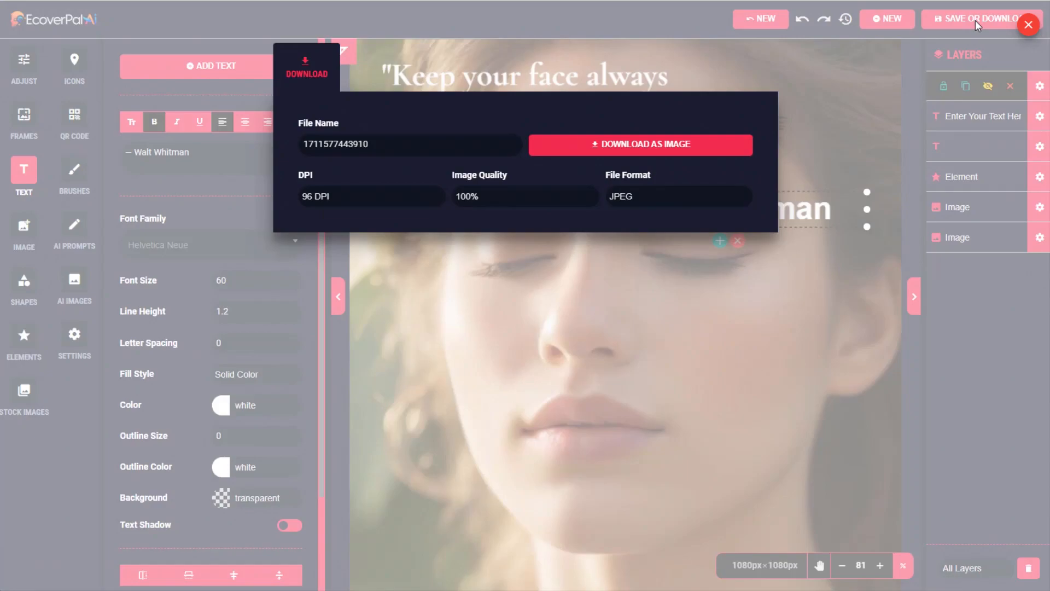
click(644, 144)
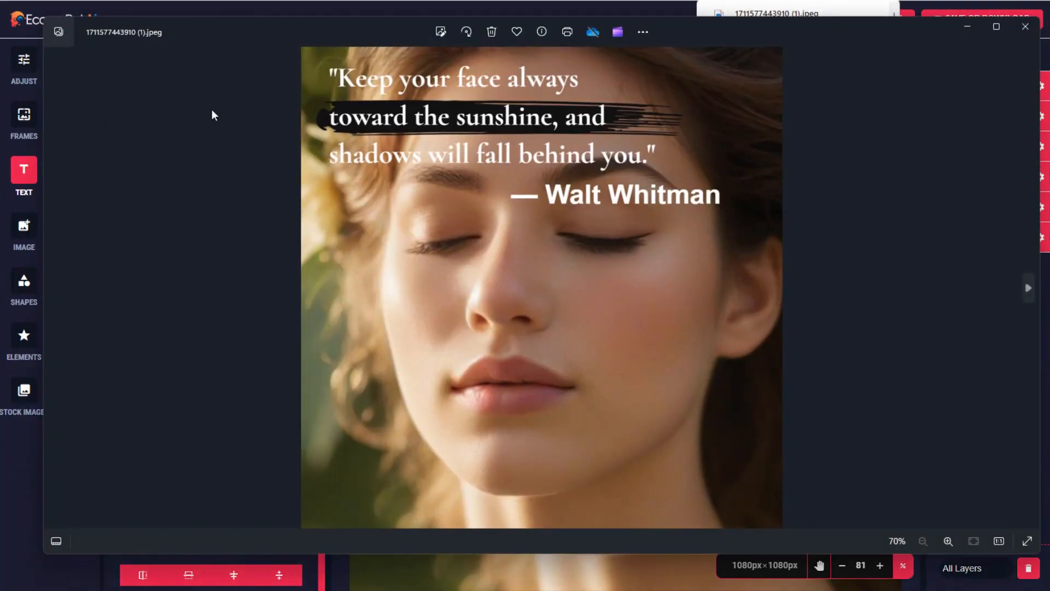
mouse_move(825, 42)
mouse_down()
mouse_move(828, 51)
mouse_move(809, 52)
mouse_move(818, 23)
mouse_up()
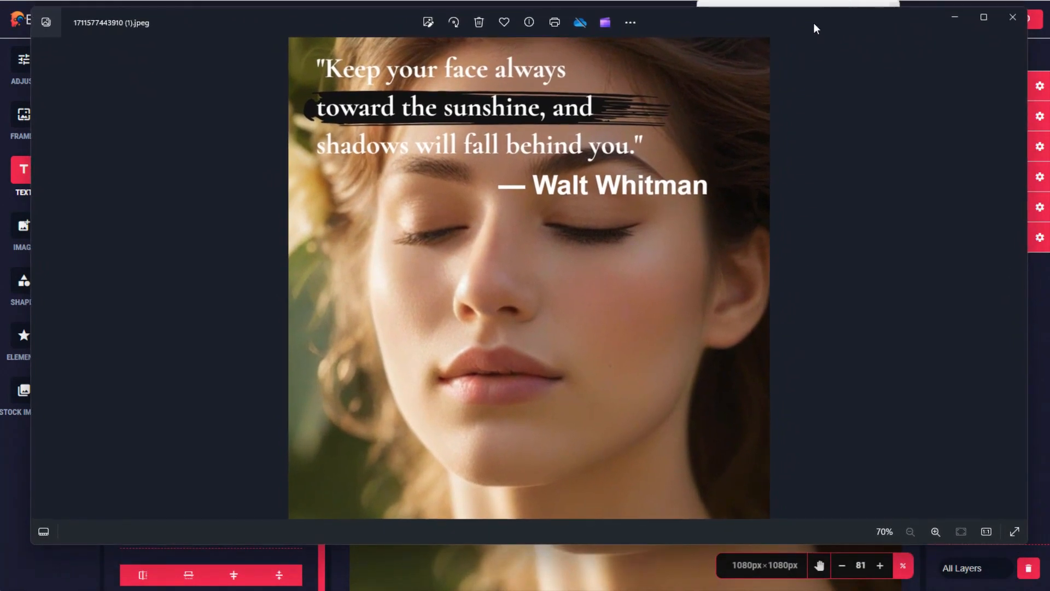